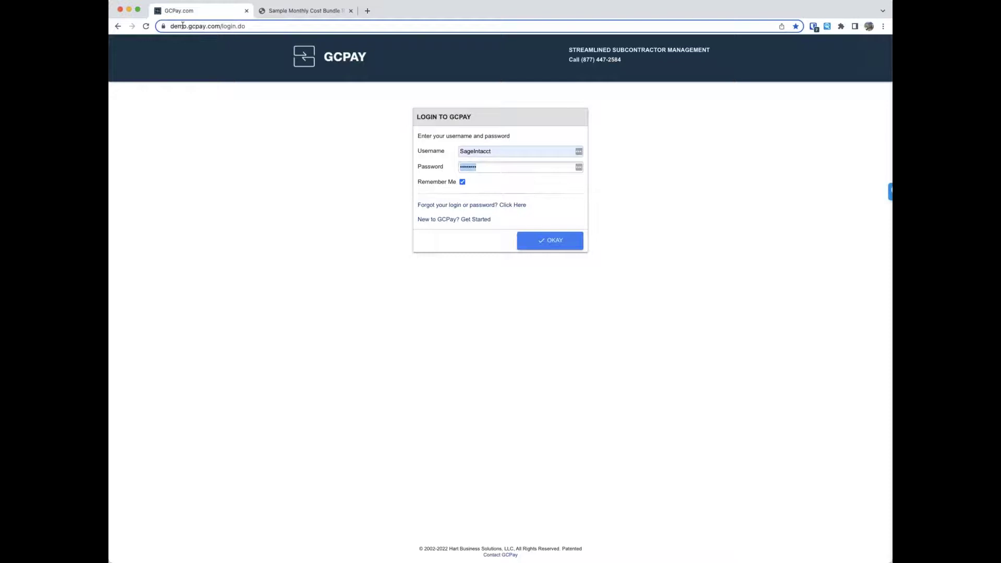
- Log in to the demo site with the already filled-in username and password
drag(171, 26, 253, 27)
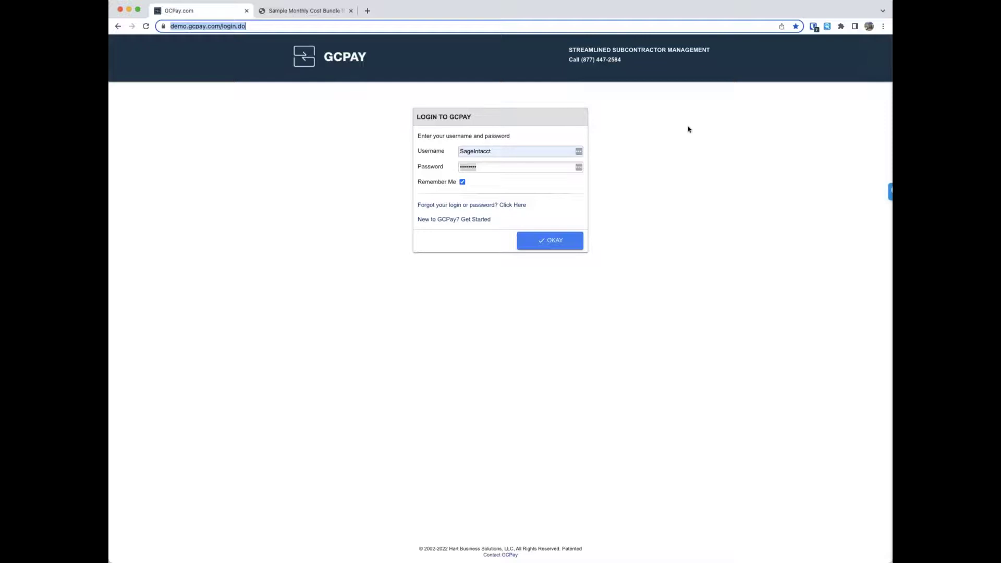
click(552, 249)
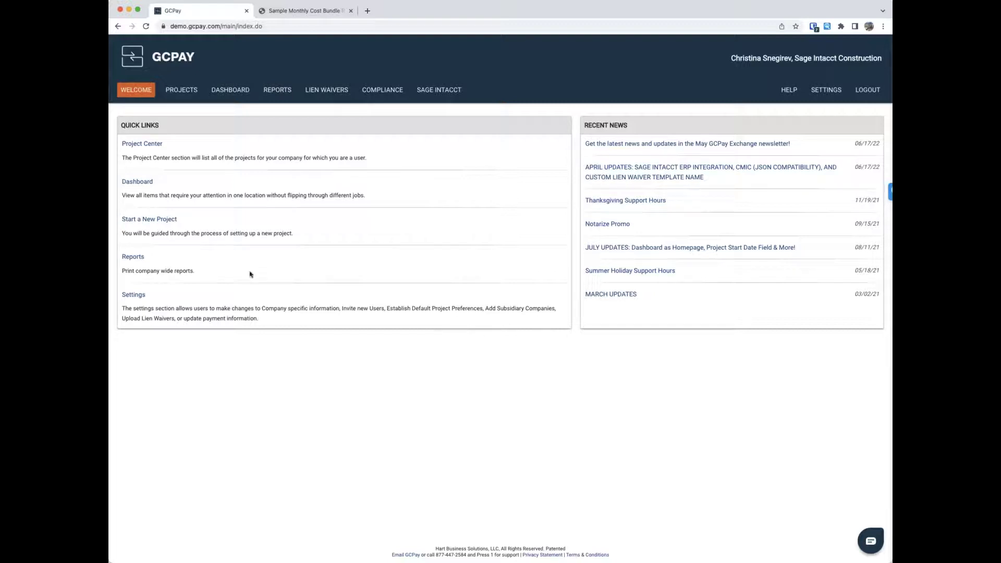
click(159, 222)
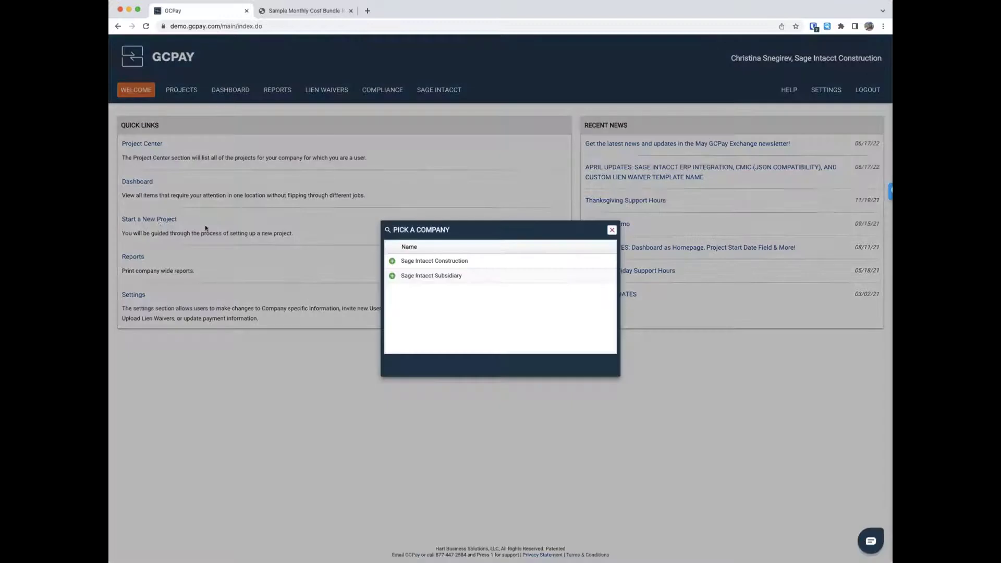
click(392, 262)
click(464, 320)
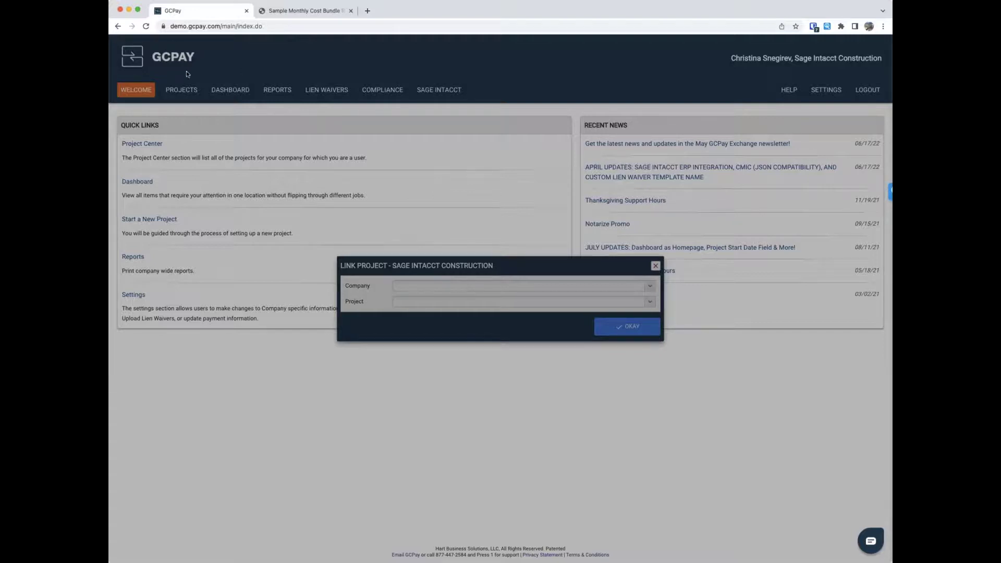
click(147, 27)
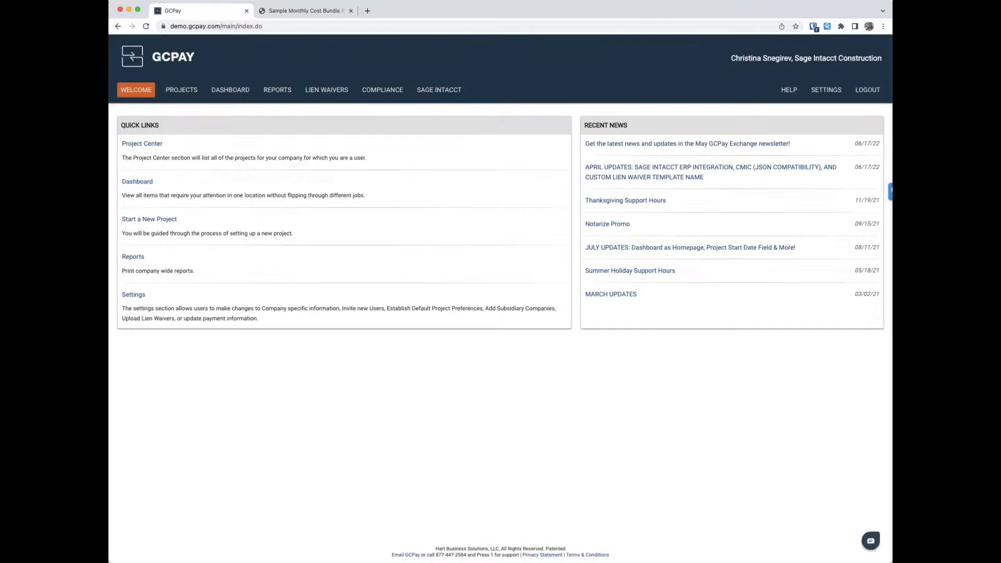
- Try to start a new Sage Intacct Construction project linked to an integration project of RES - Timberline Residential
click(135, 223)
click(393, 262)
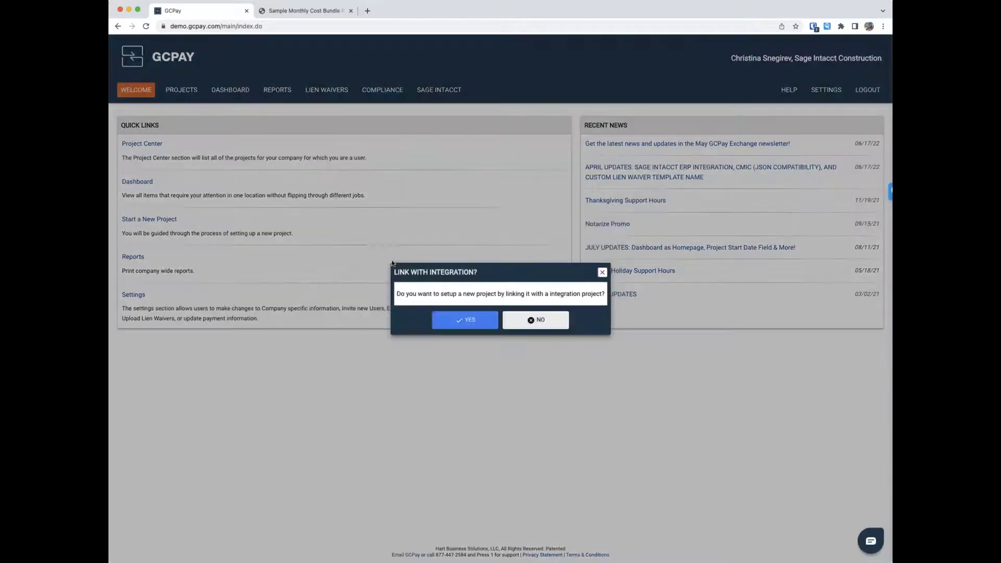
click(474, 326)
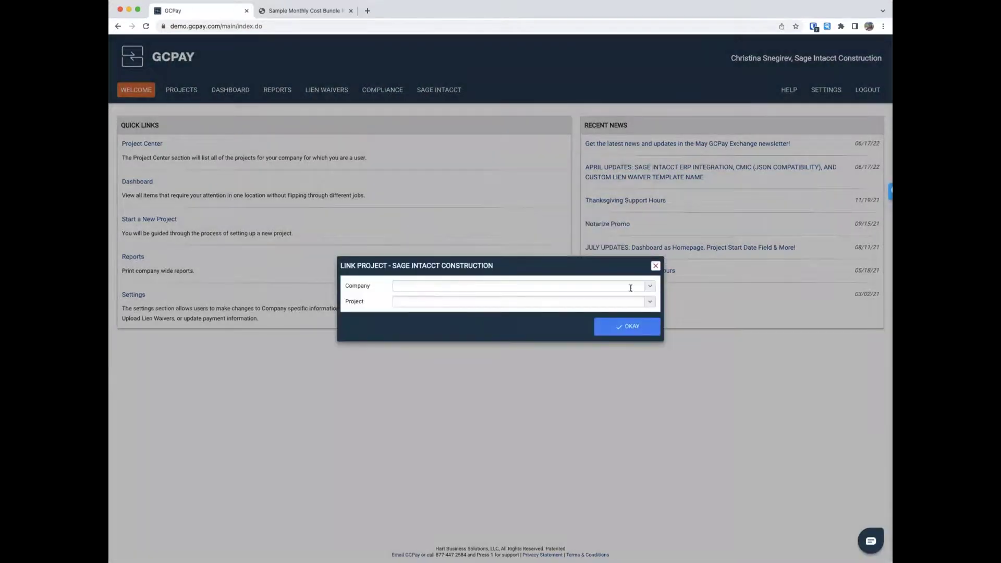
click(649, 291)
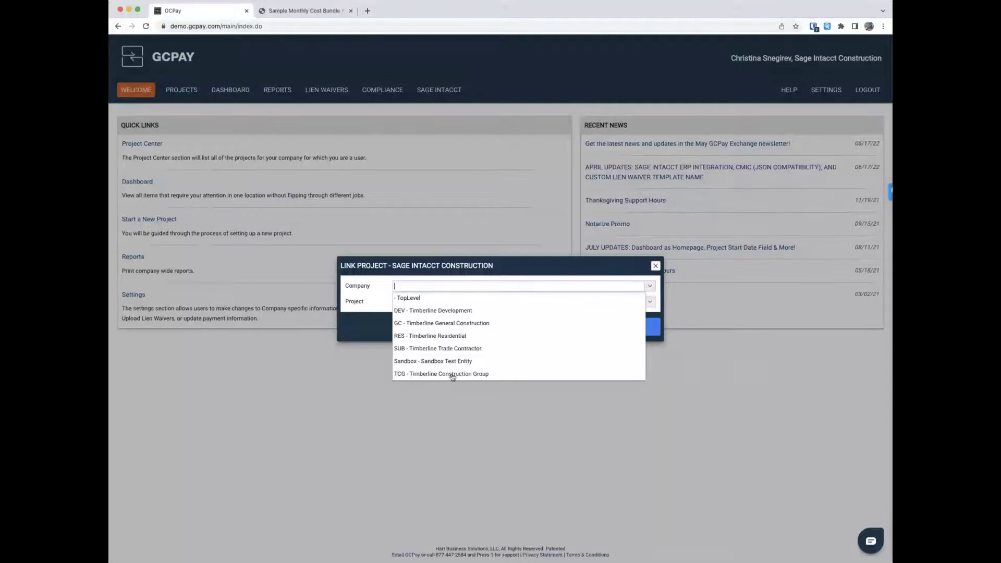
click(440, 338)
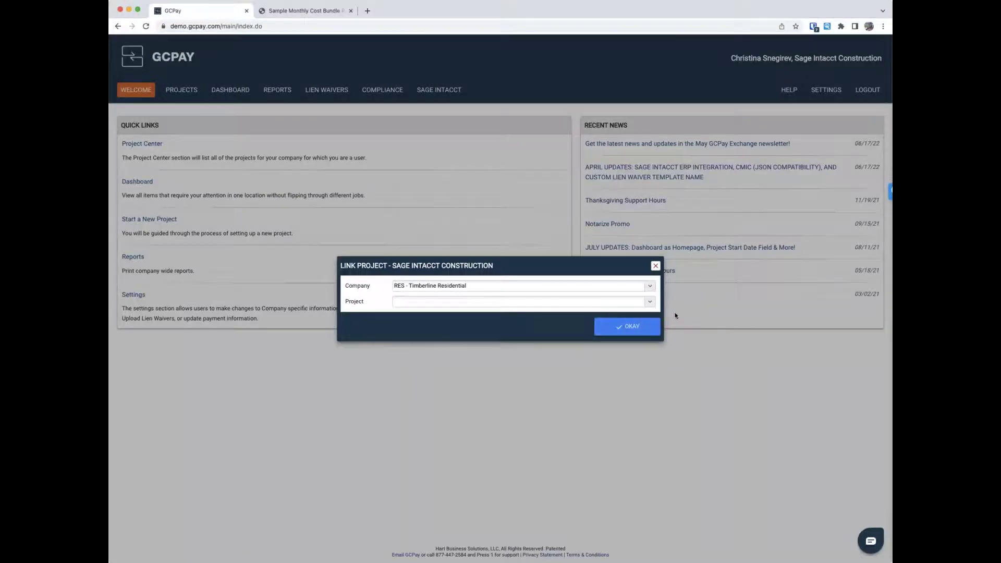
click(649, 302)
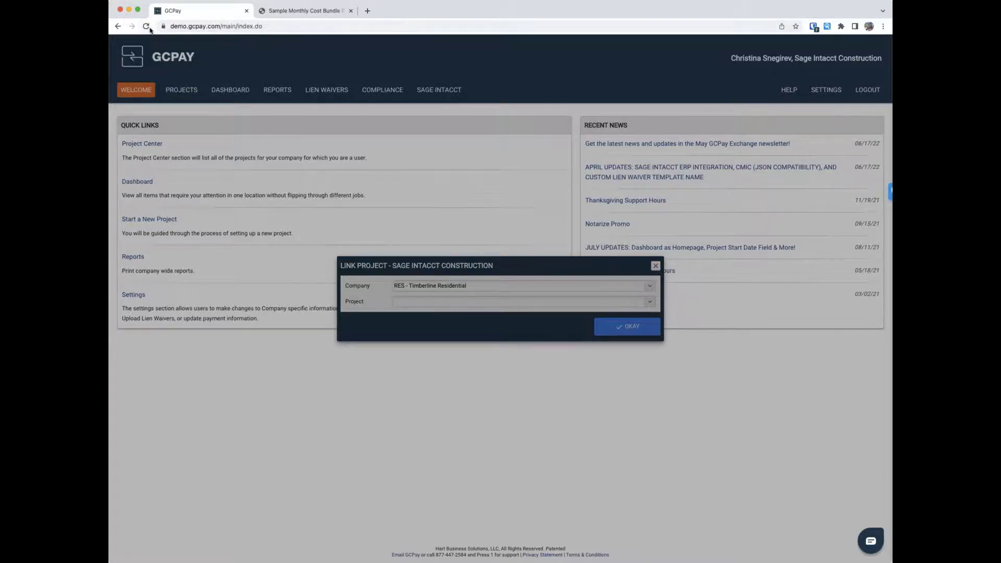
click(167, 60)
- Open the Ridgelake Business Center project's settings and review its general settings, users and project options
click(177, 92)
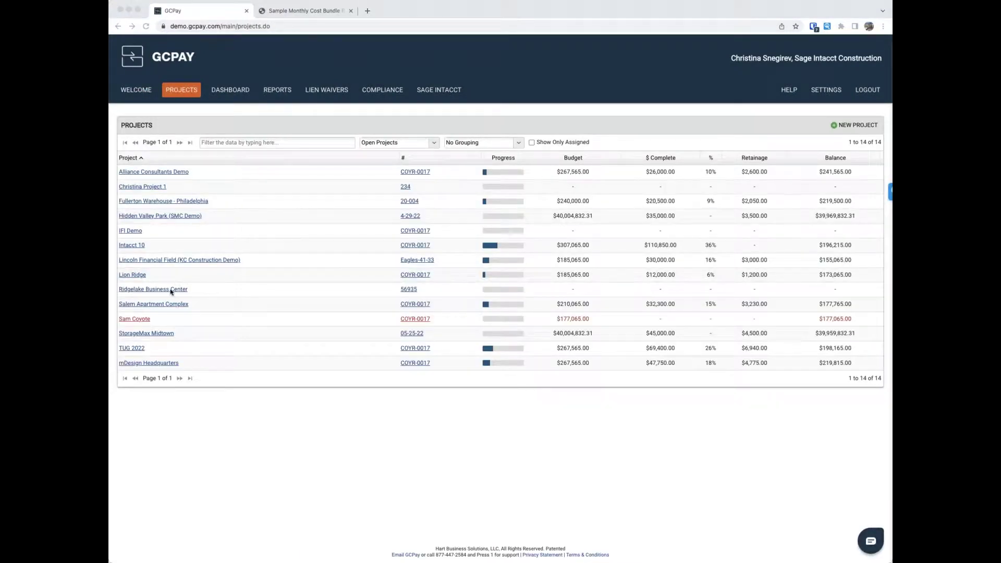
click(146, 291)
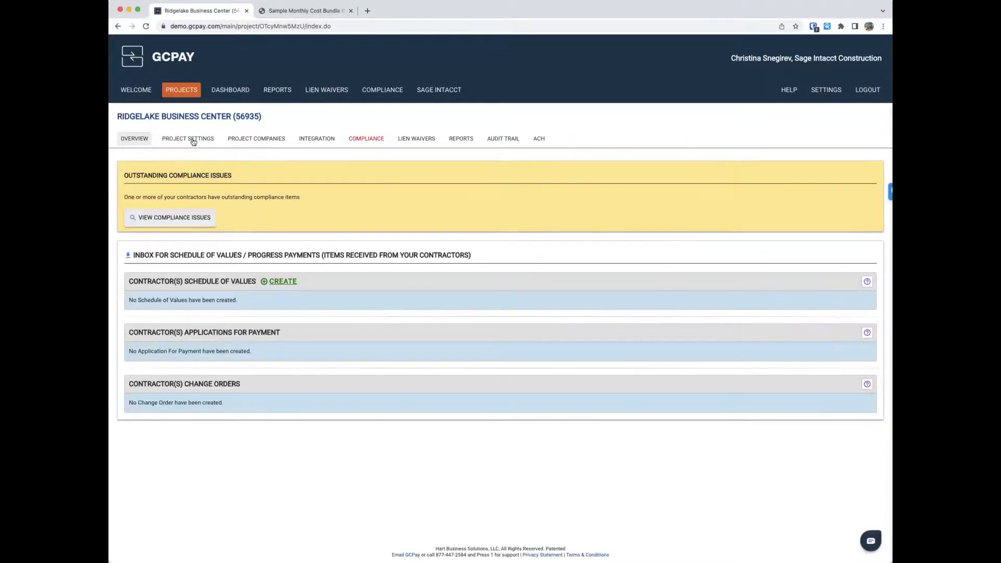
click(191, 140)
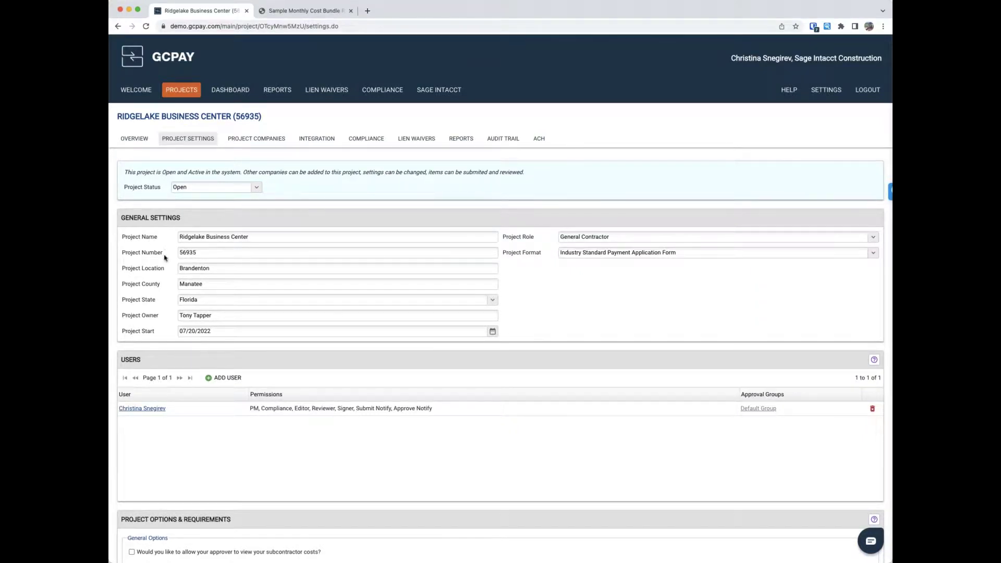
scroll(157, 284, down, 1)
scroll(157, 285, down, 1)
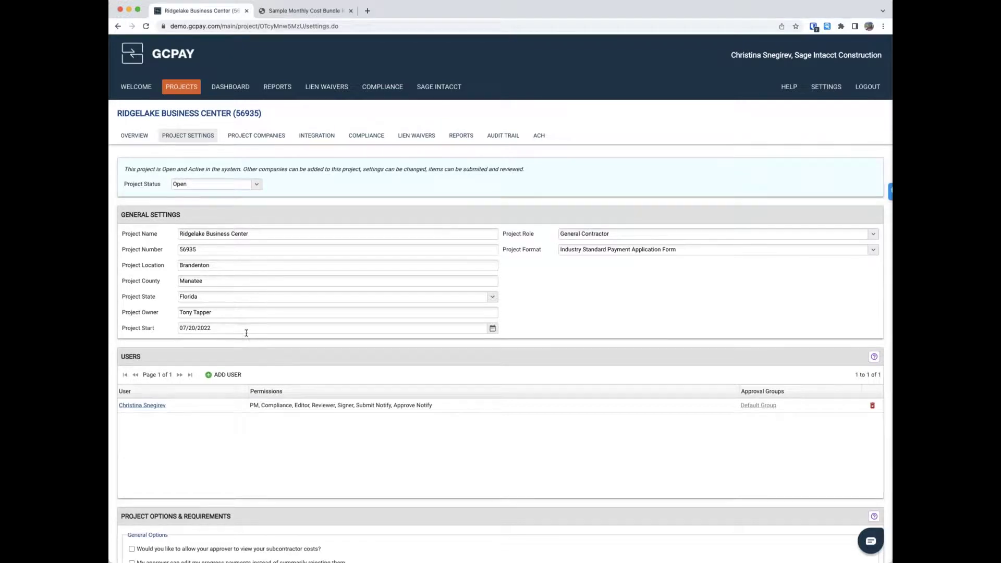
scroll(225, 407, down, 3)
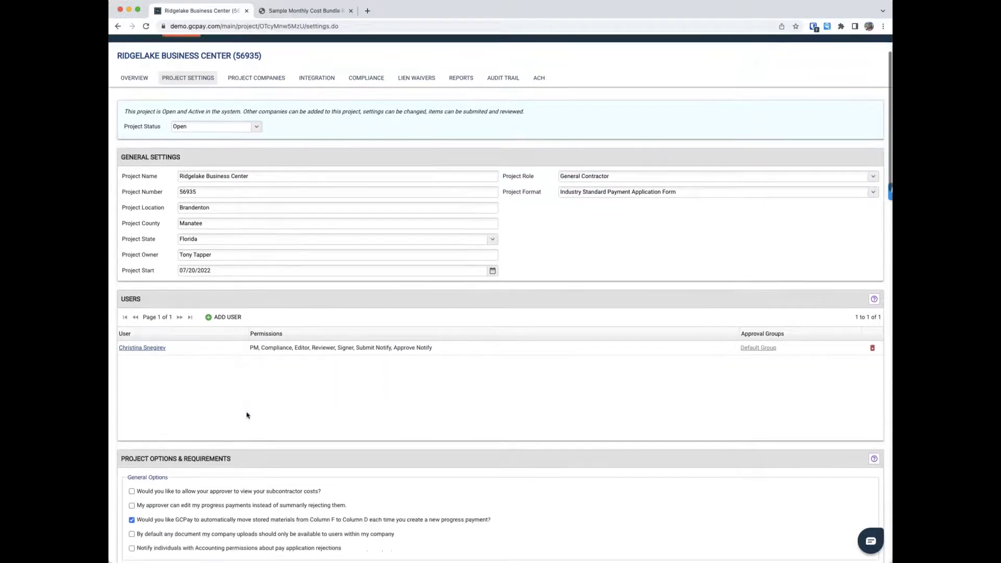
scroll(229, 405, up, 1)
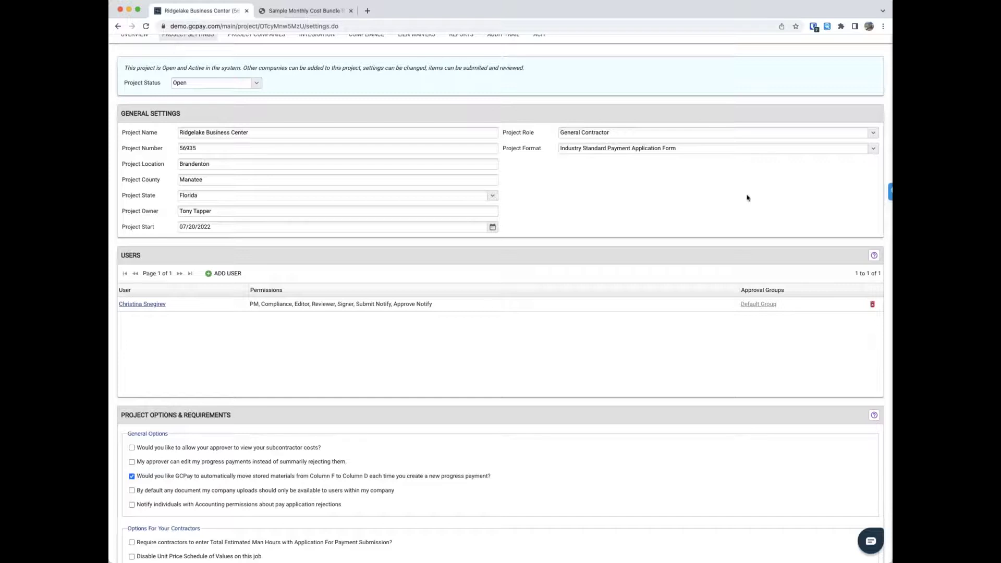
scroll(738, 214, up, 2)
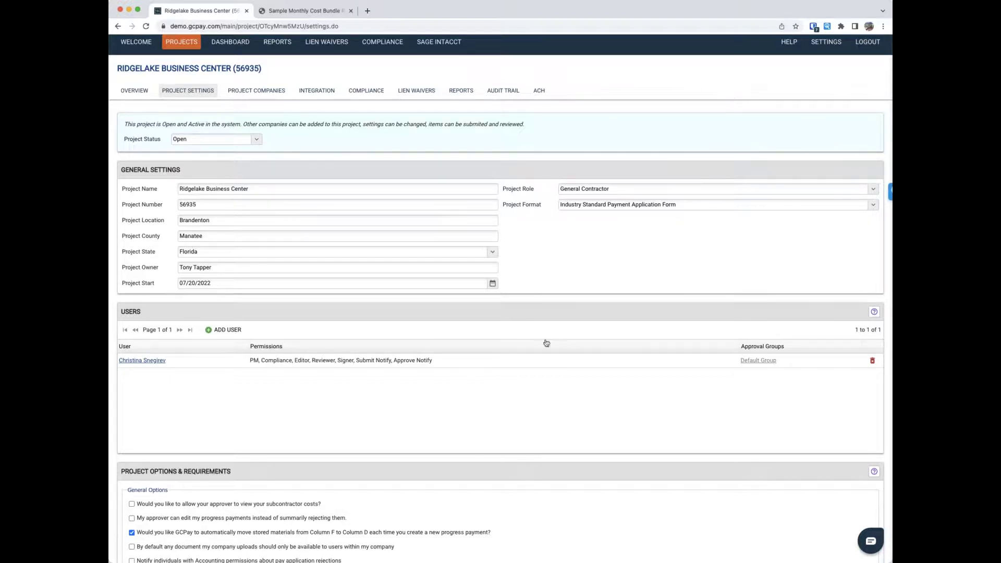
- Look at the assigned user's project permissions and the list of company users available to add to the project
click(144, 365)
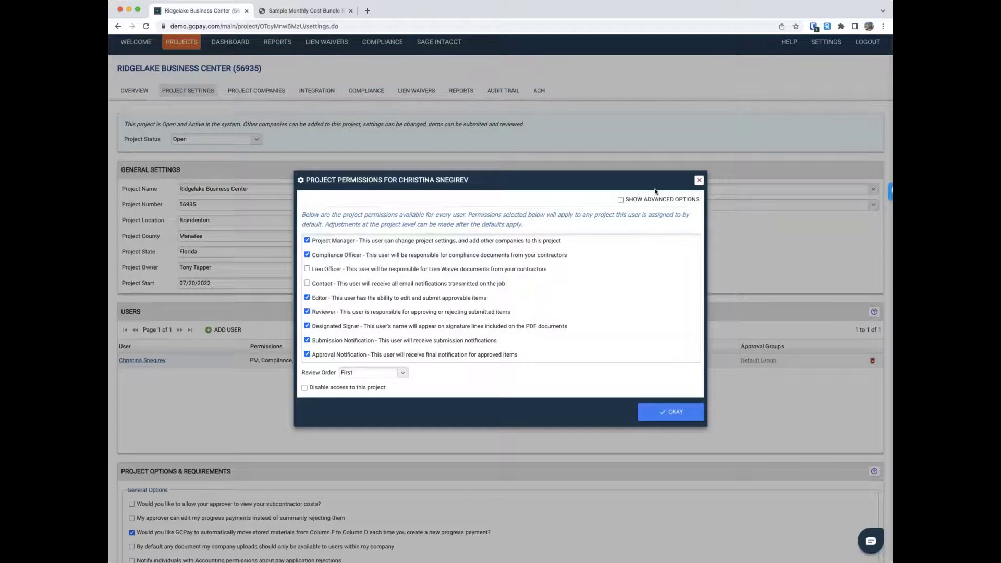
click(222, 329)
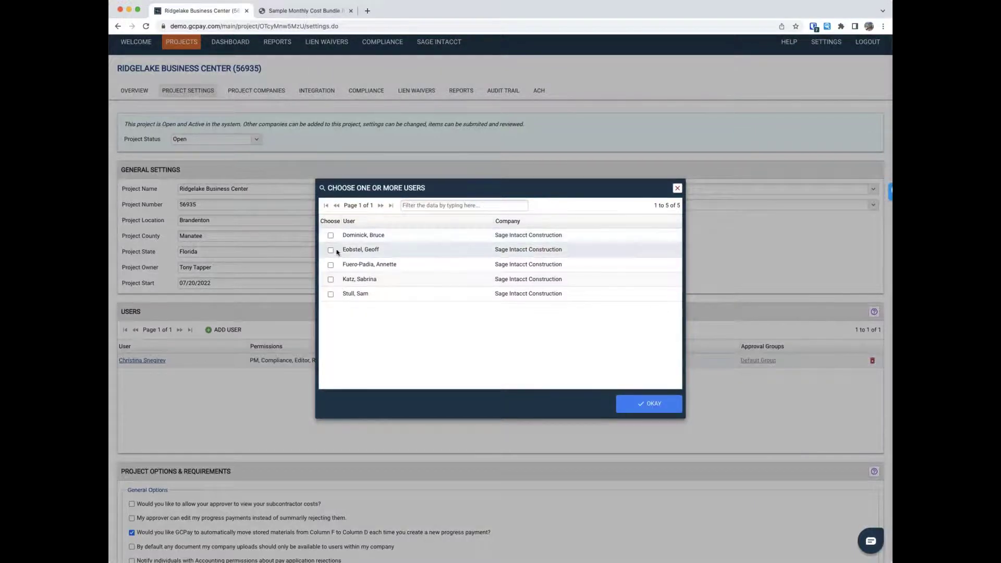
click(677, 189)
- Review the assigned user's permission roles and the available review order choices, keeping the current settings
click(141, 362)
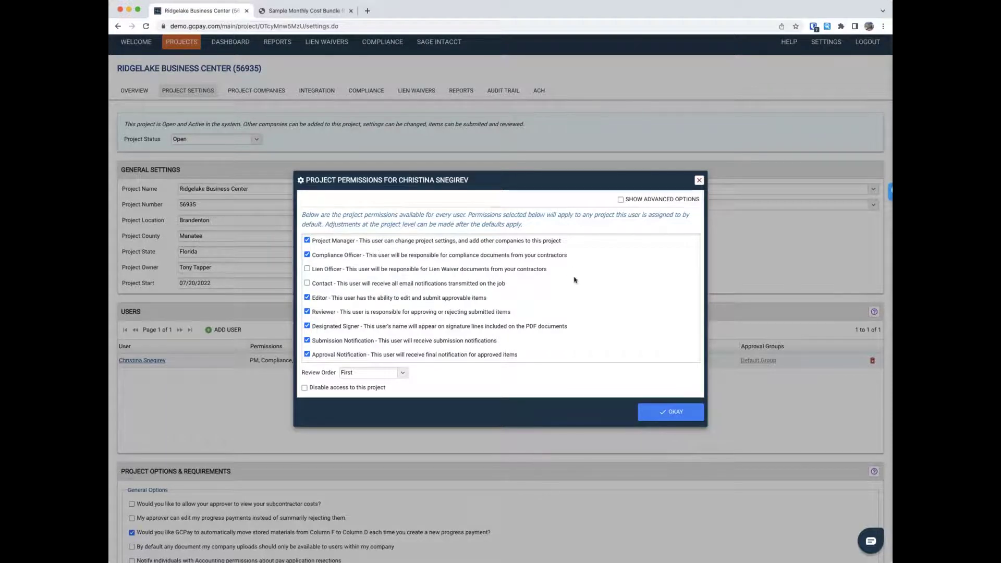
click(403, 374)
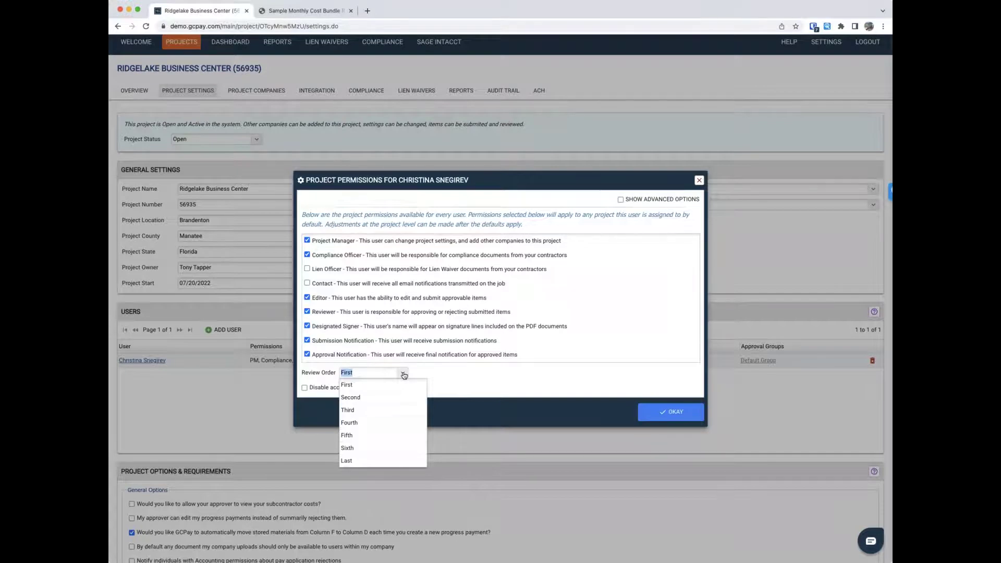
click(546, 371)
click(657, 416)
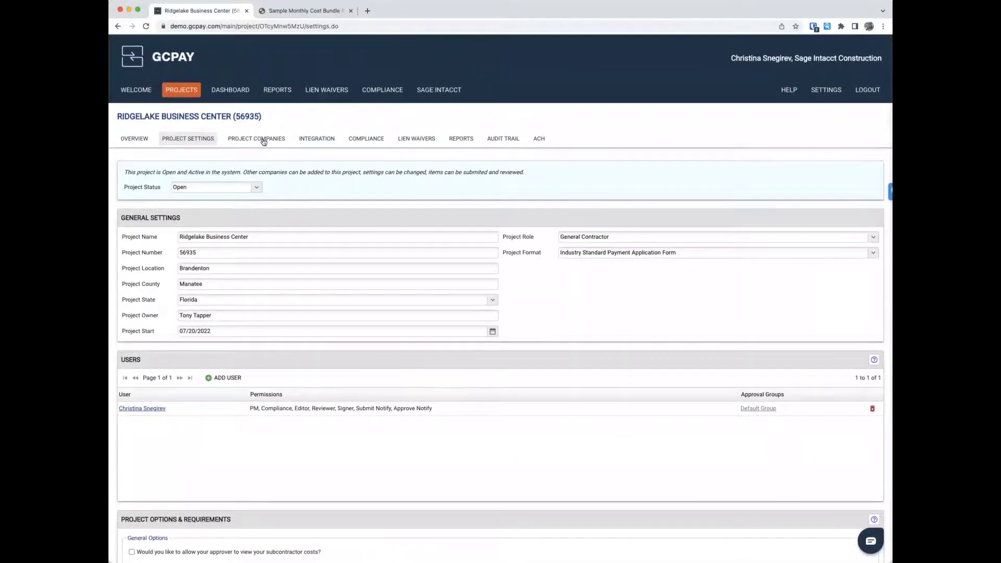
- Add Barth Electric to the project's companies with Sage Intacct Construction as its approver
click(258, 140)
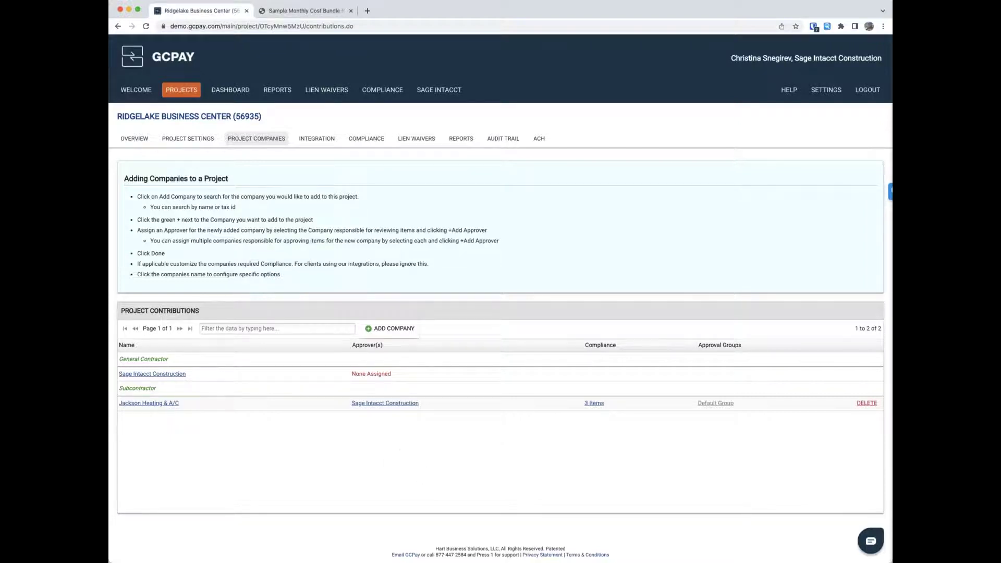
click(381, 330)
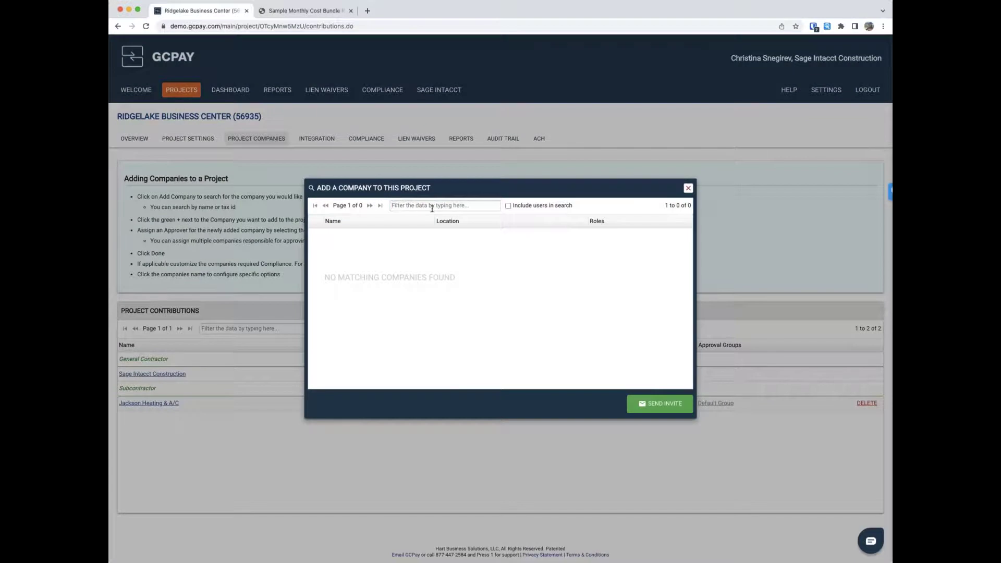
text(barth)
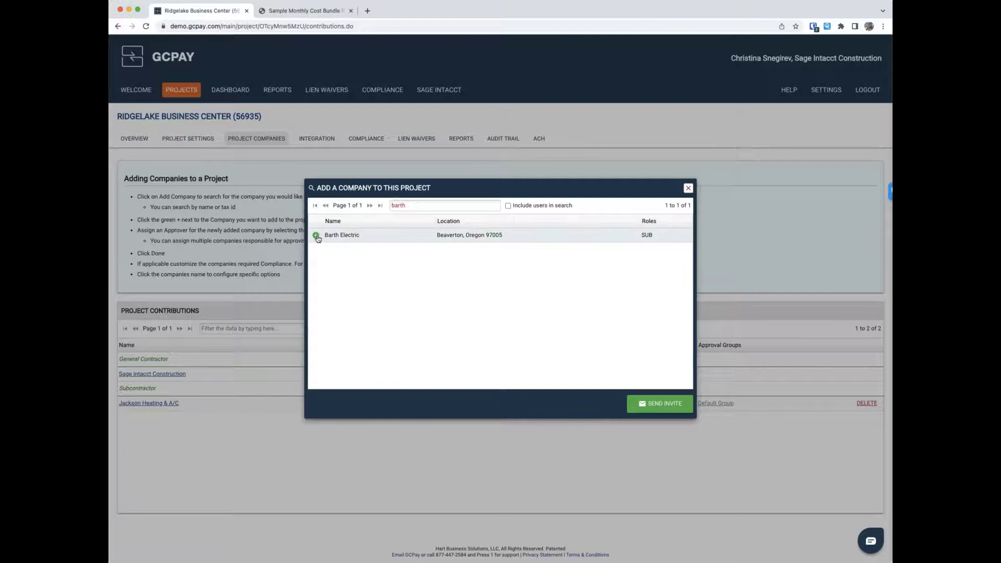
click(316, 236)
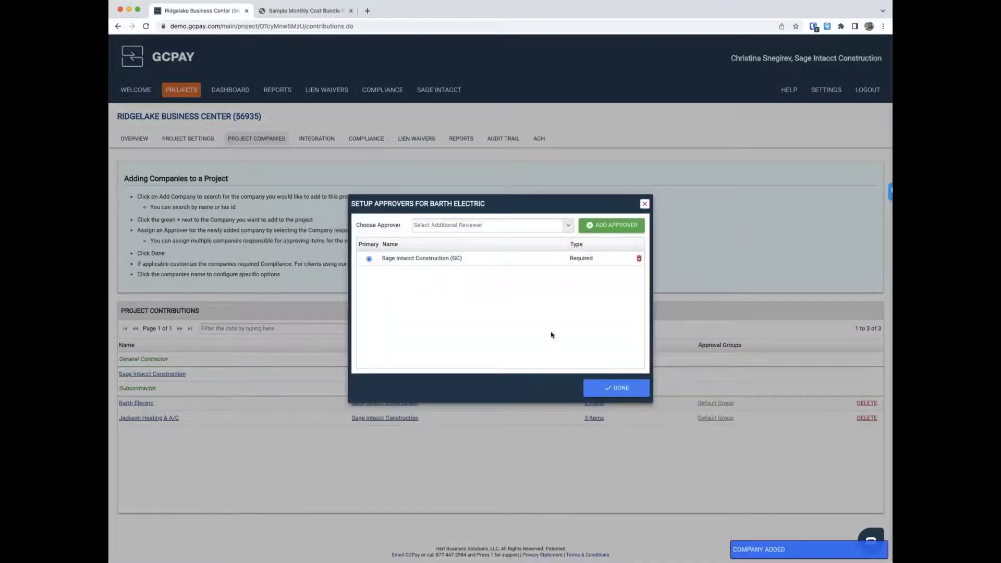
click(602, 392)
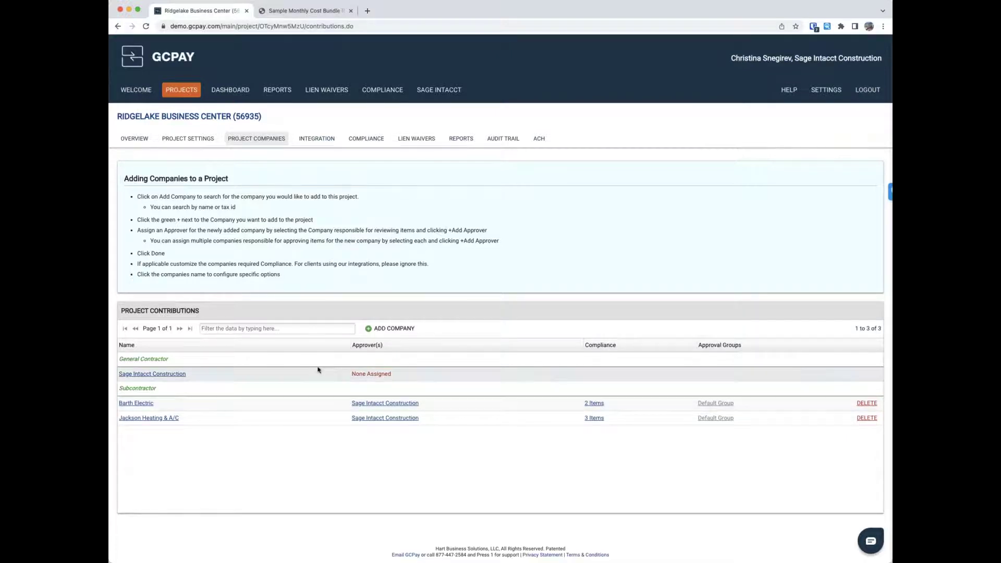
- Auto-select the matched integration contracts for Barth Electric and Jackson Heating and AC and continue to contract mapping
click(314, 139)
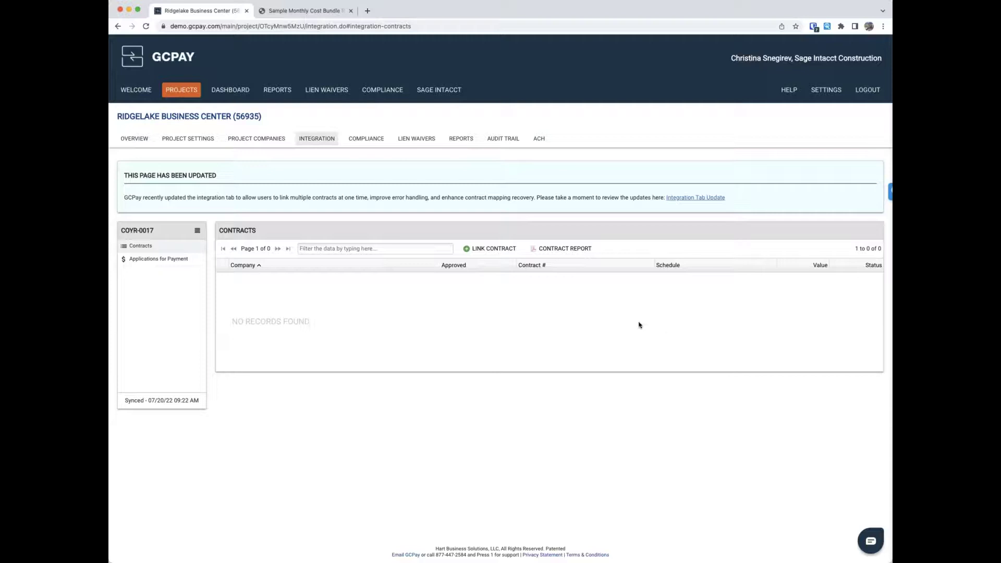
click(487, 251)
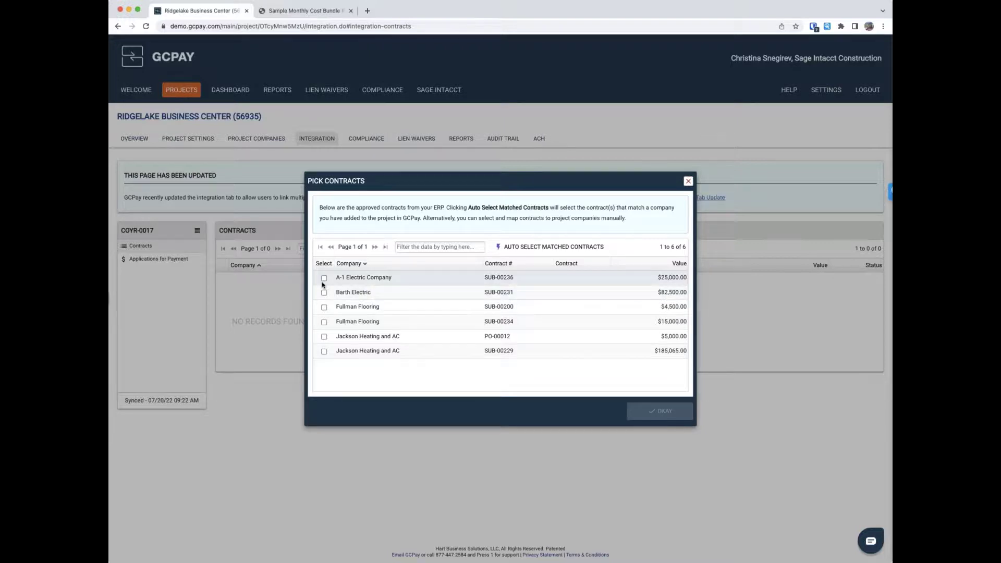
click(521, 252)
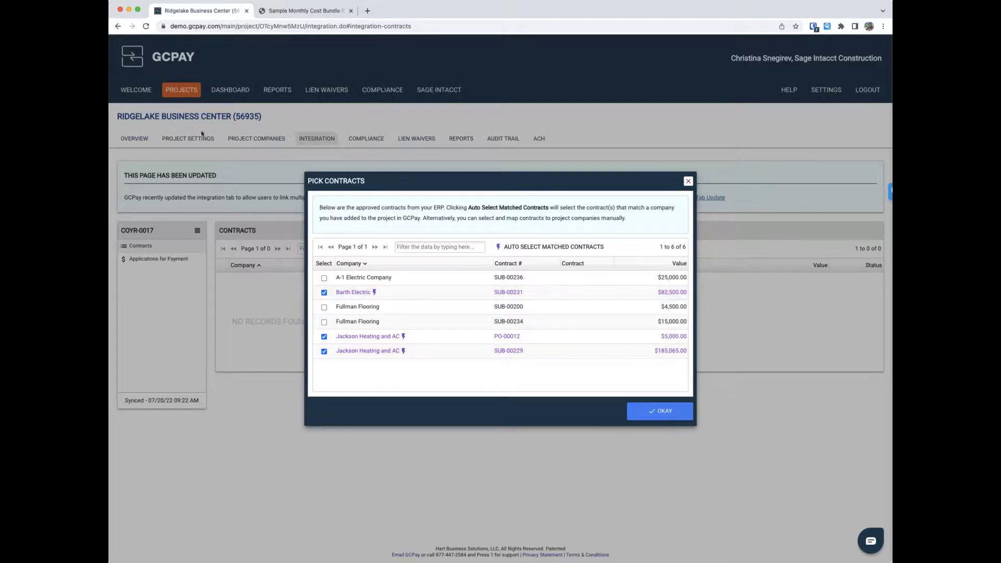
click(650, 413)
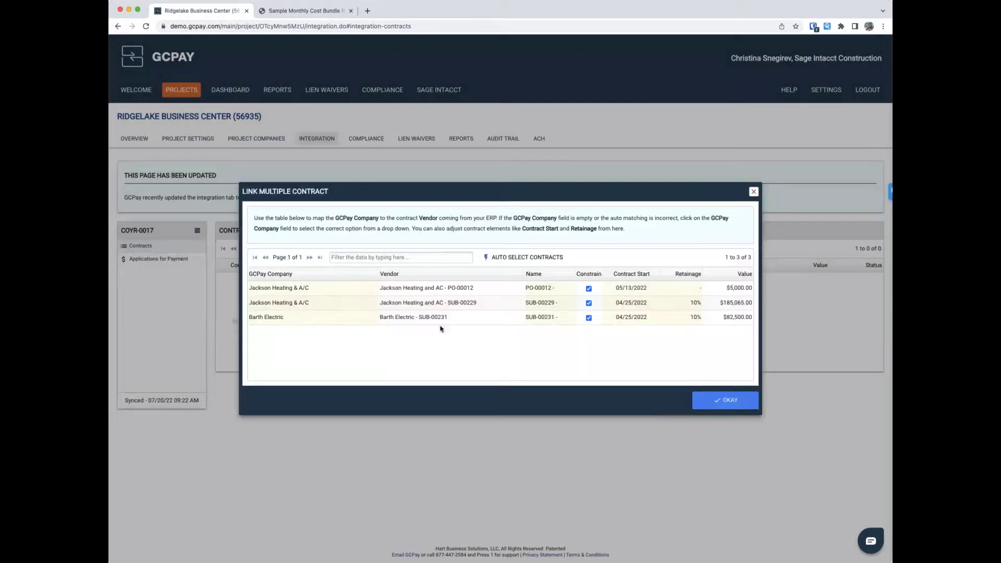
- Link the selected contracts with the Constrain option turned off only for the Barth Electric contract
click(589, 289)
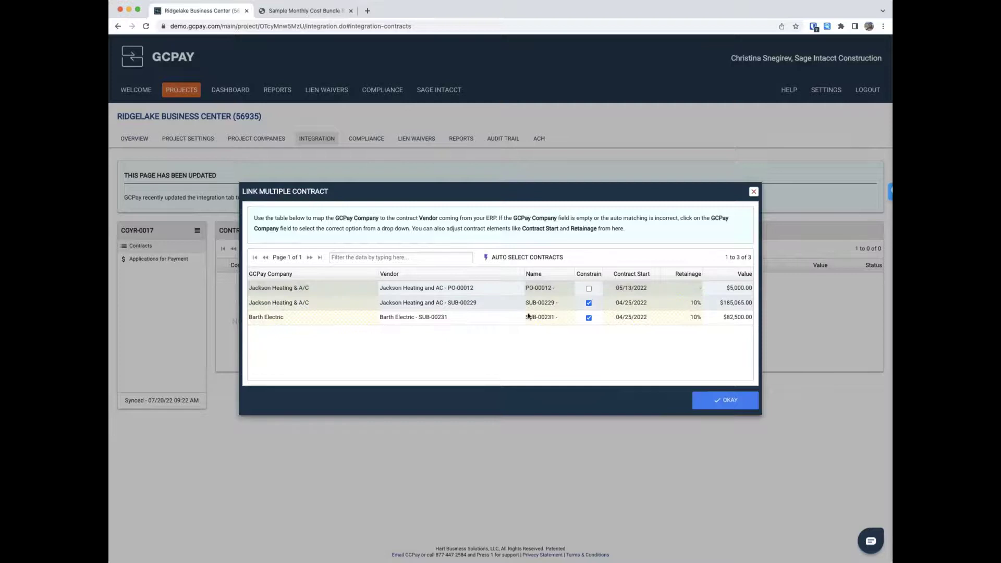
click(588, 289)
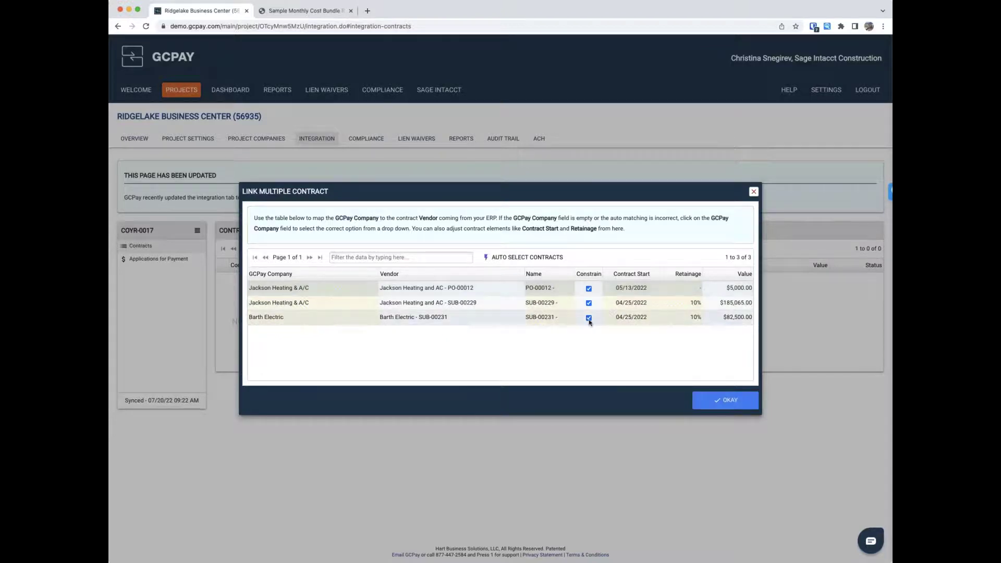
click(588, 318)
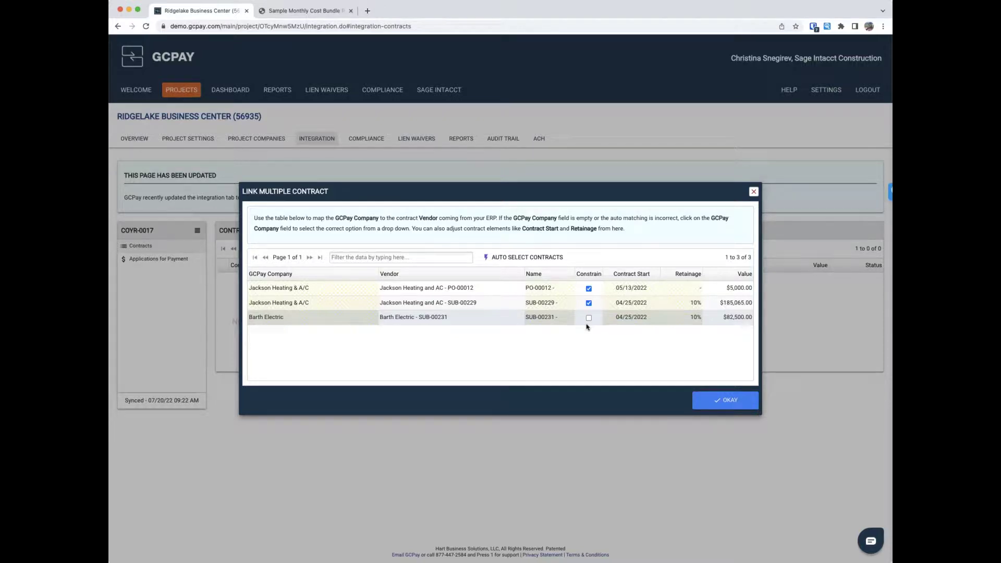
click(713, 402)
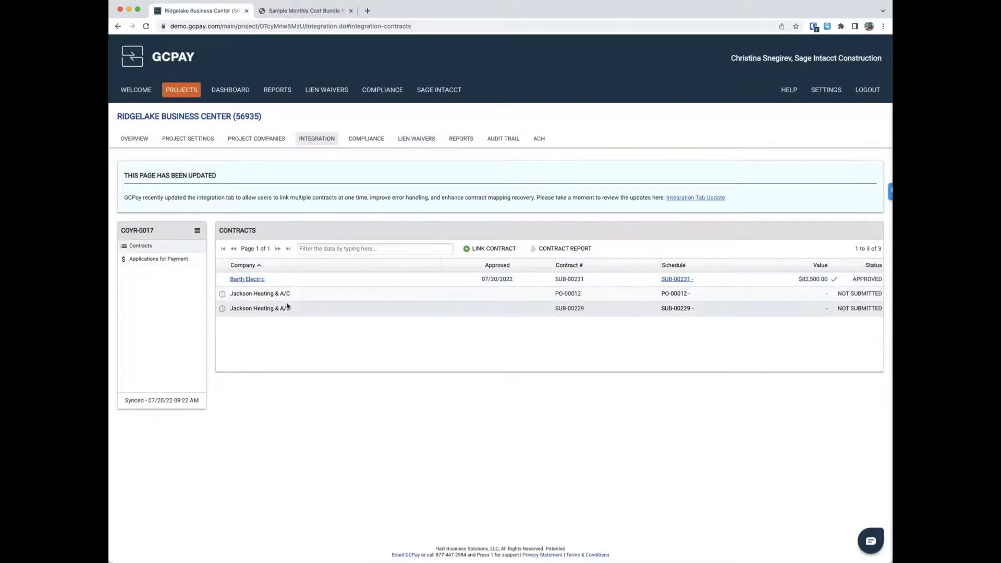
- Review the item mapping of Barth Electric's contract SUB-00231 and save it
click(240, 280)
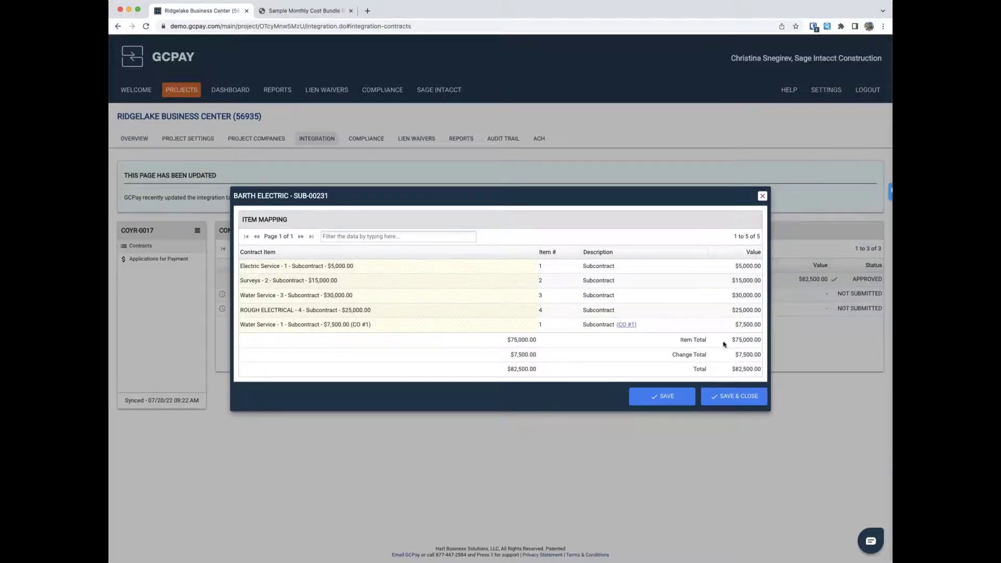
click(733, 397)
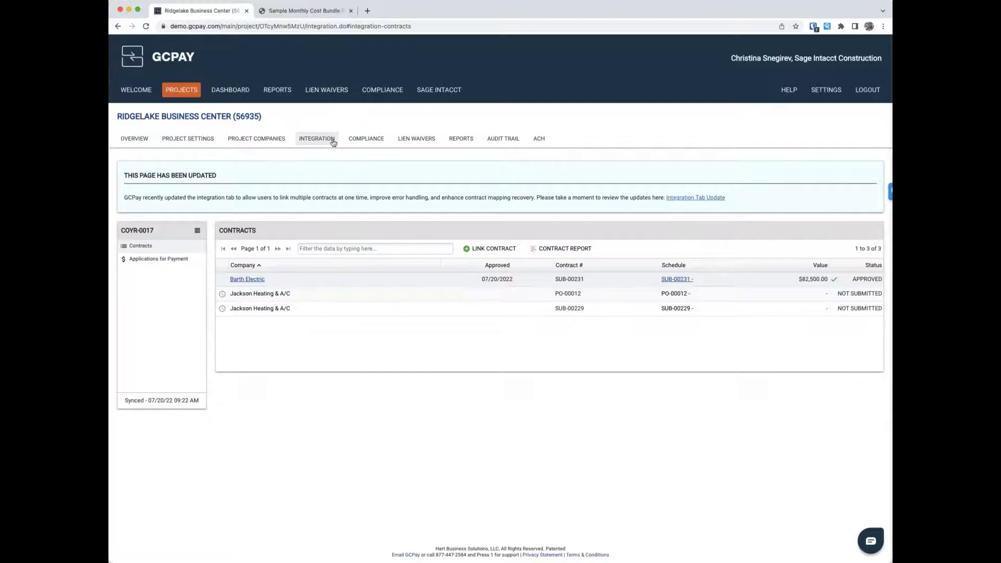
- Review Jackson Heating & A/C's requirements in the project's contractor compliance list
click(369, 146)
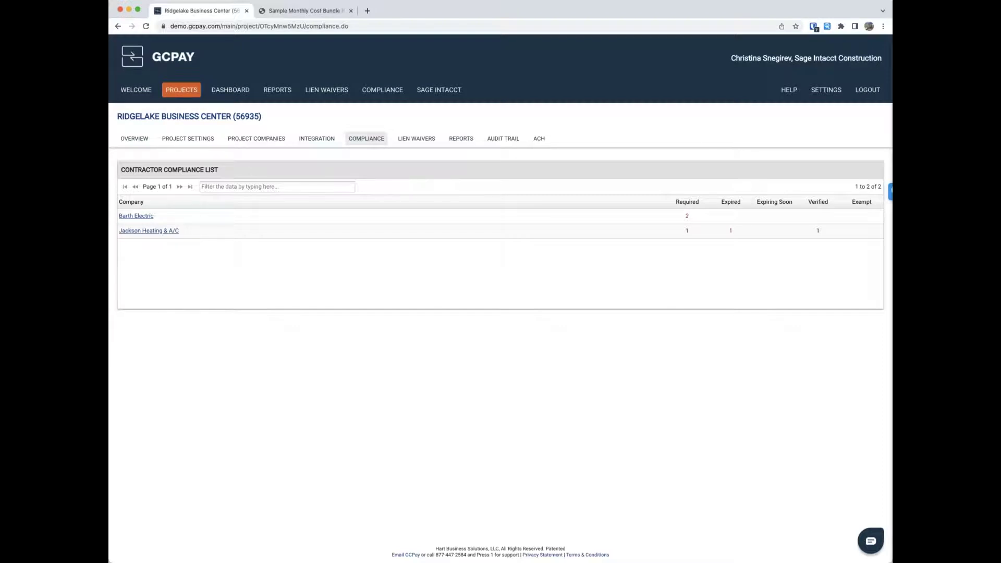
click(141, 231)
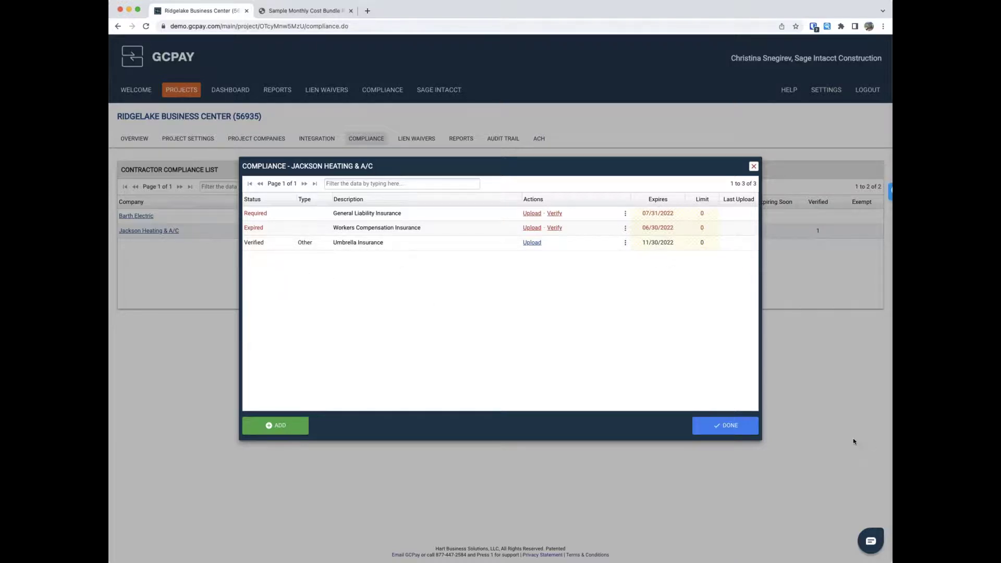
click(737, 431)
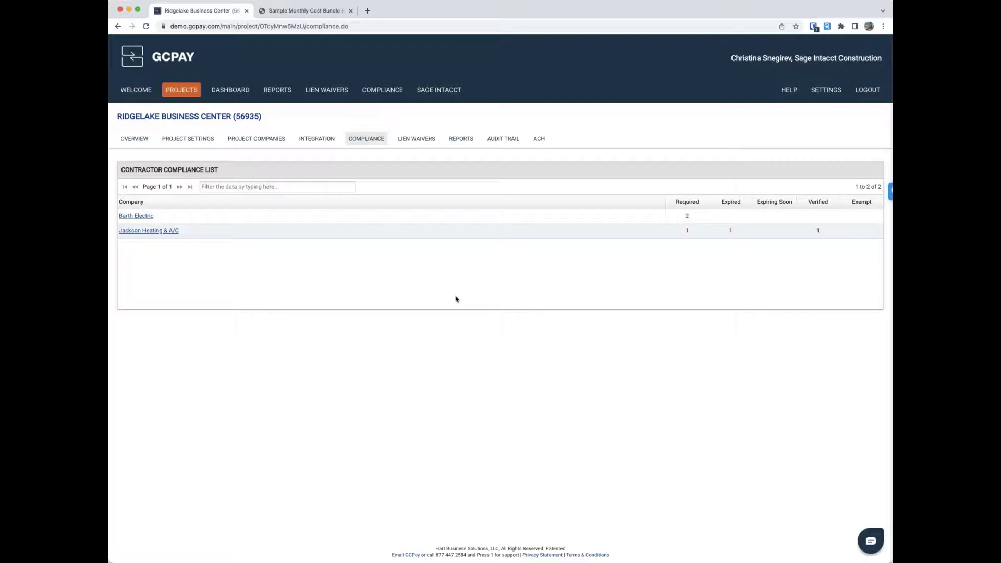
- Log out and sign in as the Jackson Heating & A/C subcontractor with the saved username and account password
click(863, 93)
click(536, 151)
click(529, 180)
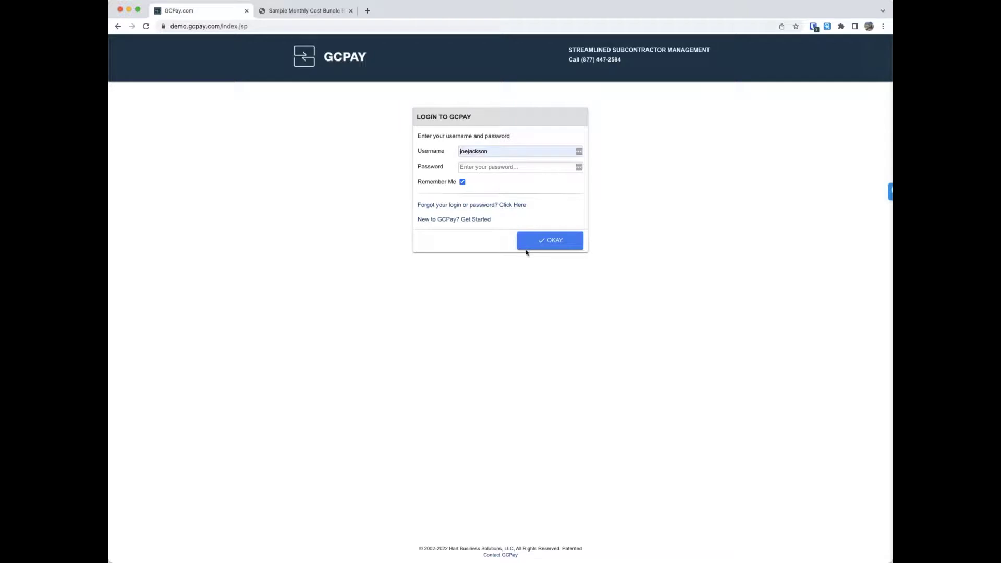
double_click(543, 155)
click(543, 244)
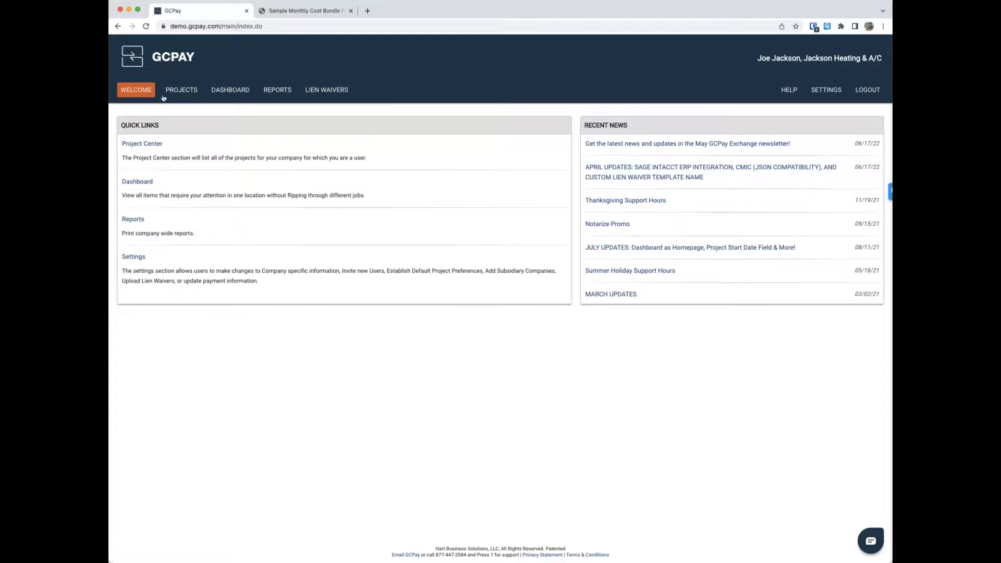
- Review the subcontractor's project list and the dashboard's required compliance items and outstanding lien waivers
click(179, 90)
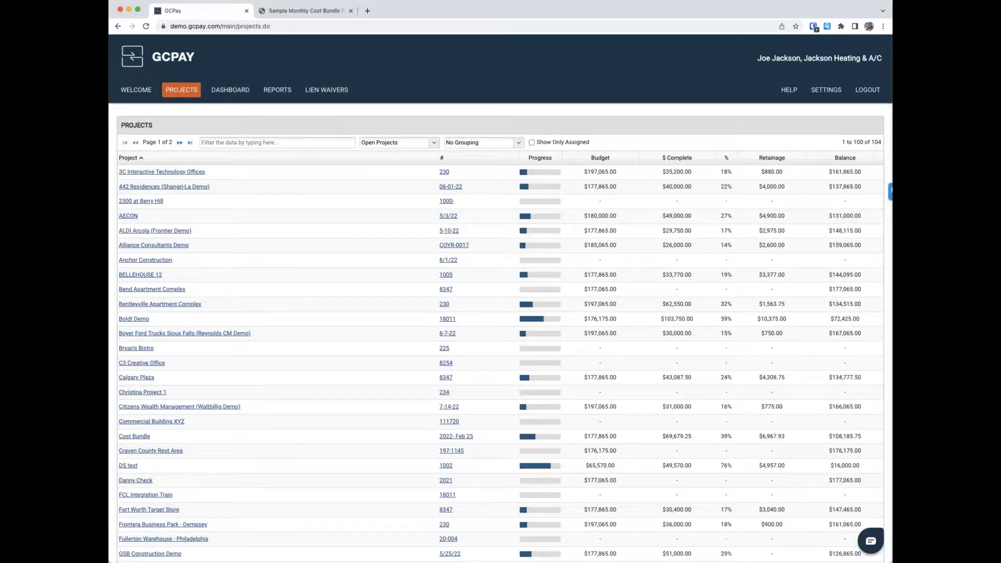
click(230, 91)
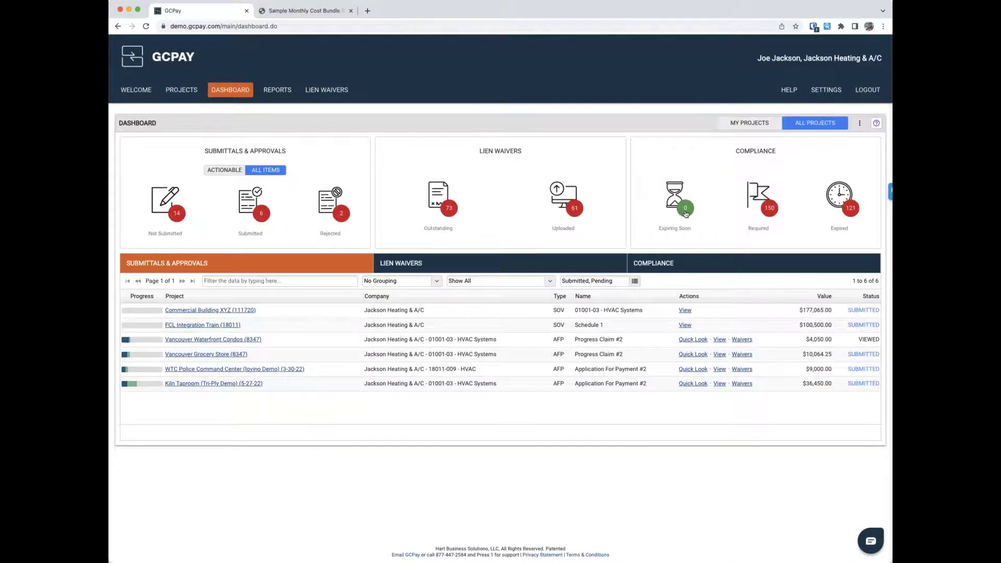
click(769, 209)
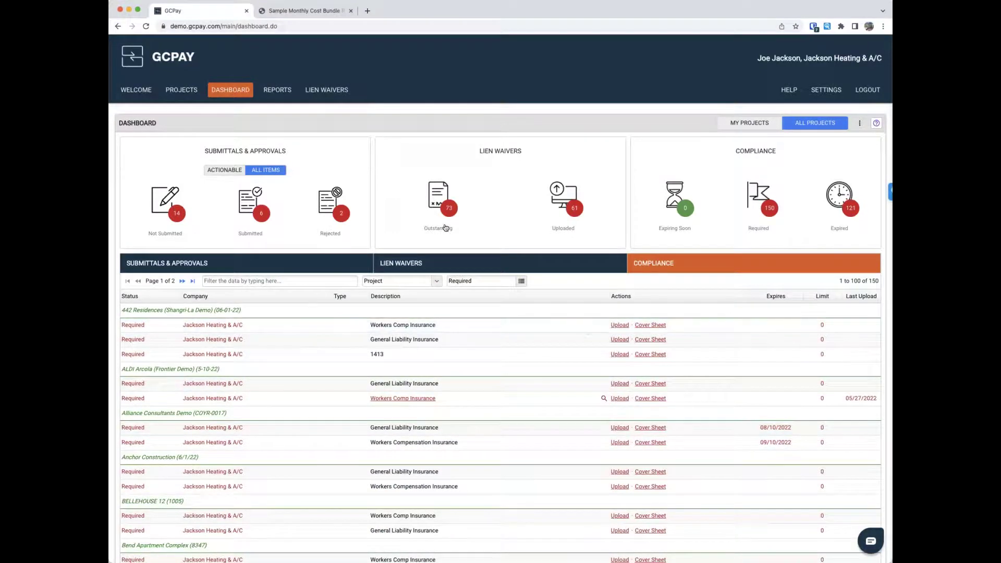
click(440, 203)
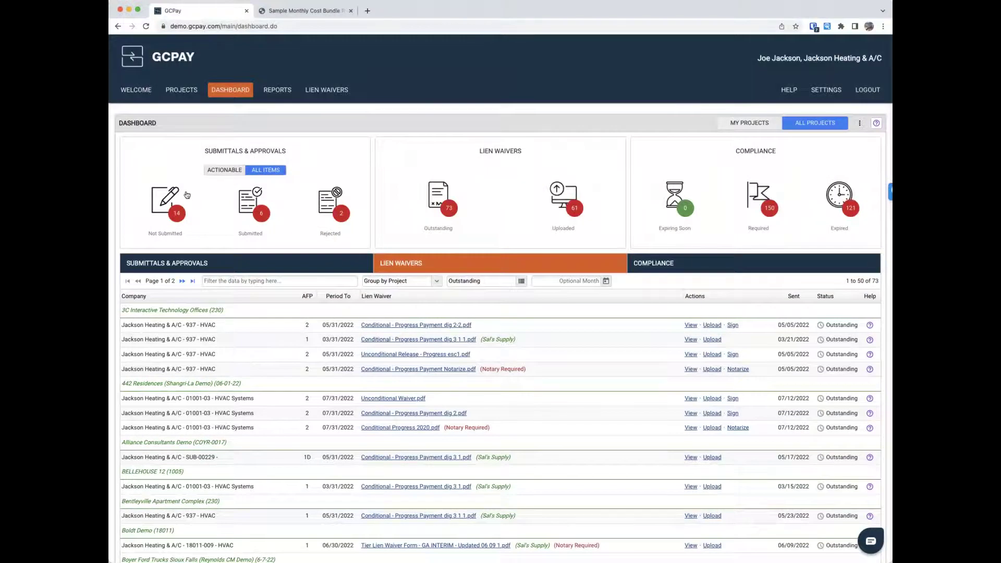
- Open the unsubmitted Ridgelake Business Center schedule of values SUB-00229 for editing and check its required total
click(169, 205)
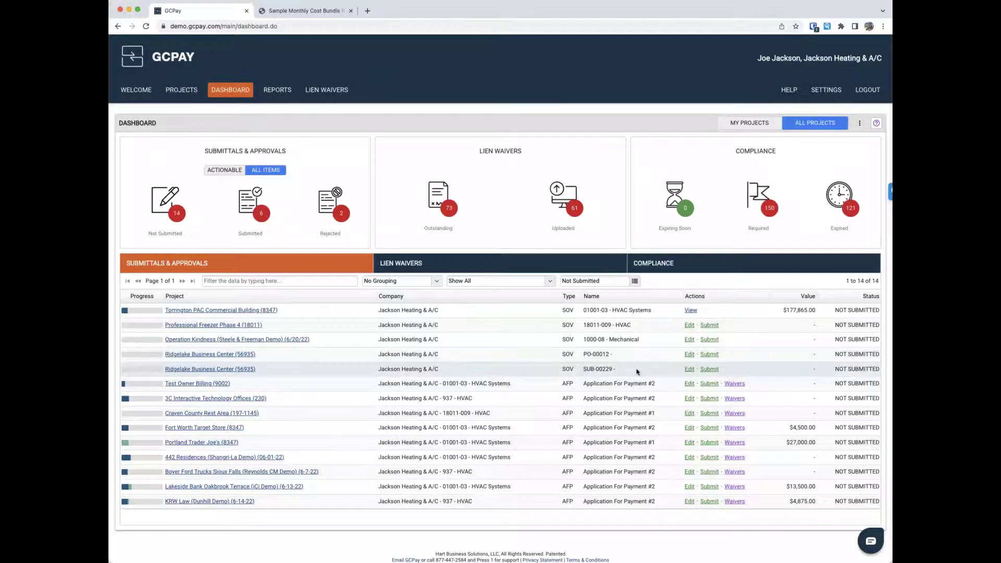
click(689, 370)
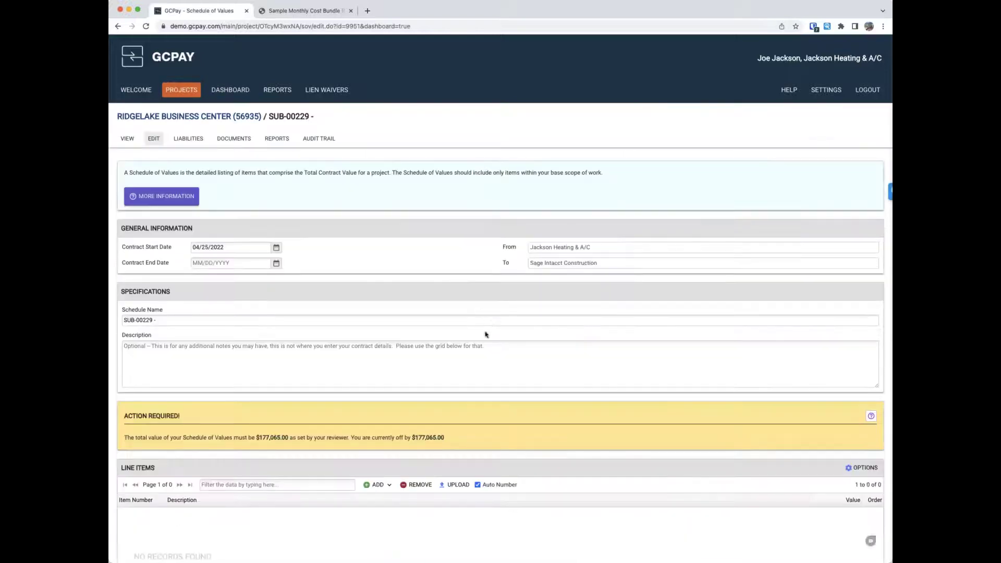
scroll(466, 317, down, 3)
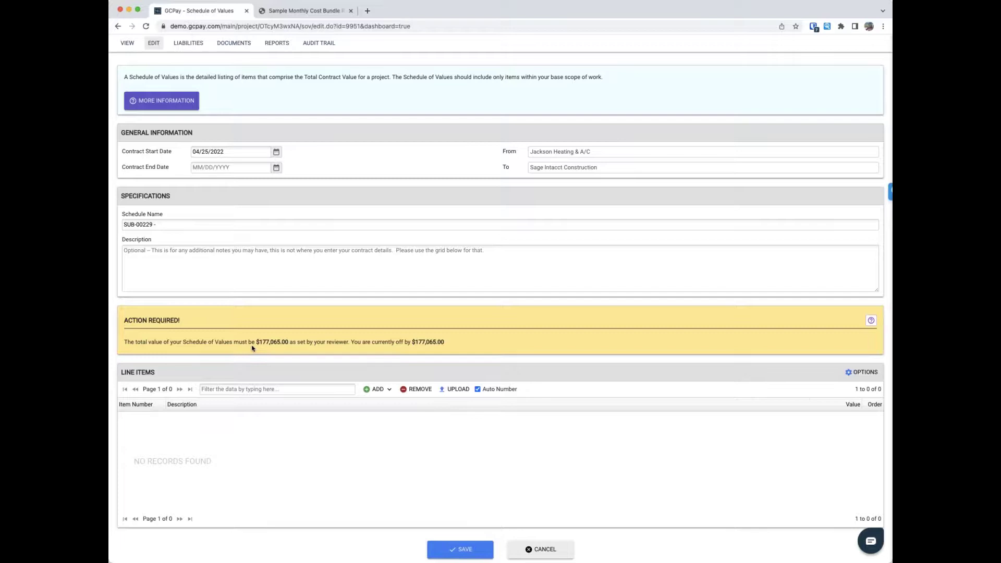
drag(255, 342, 287, 341)
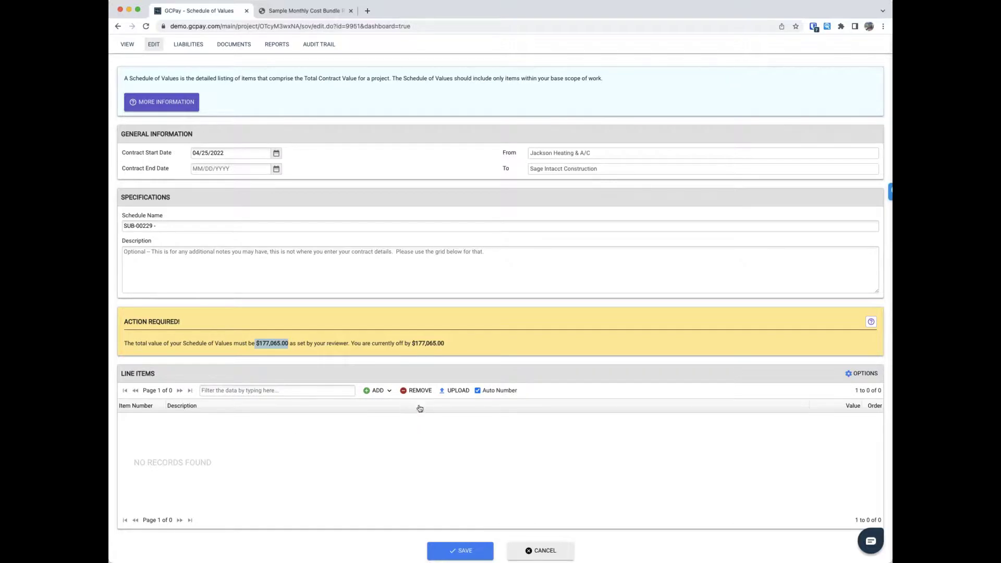
- Add five blank line items to the schedule of values, then upload the schedule's Excel file
click(378, 390)
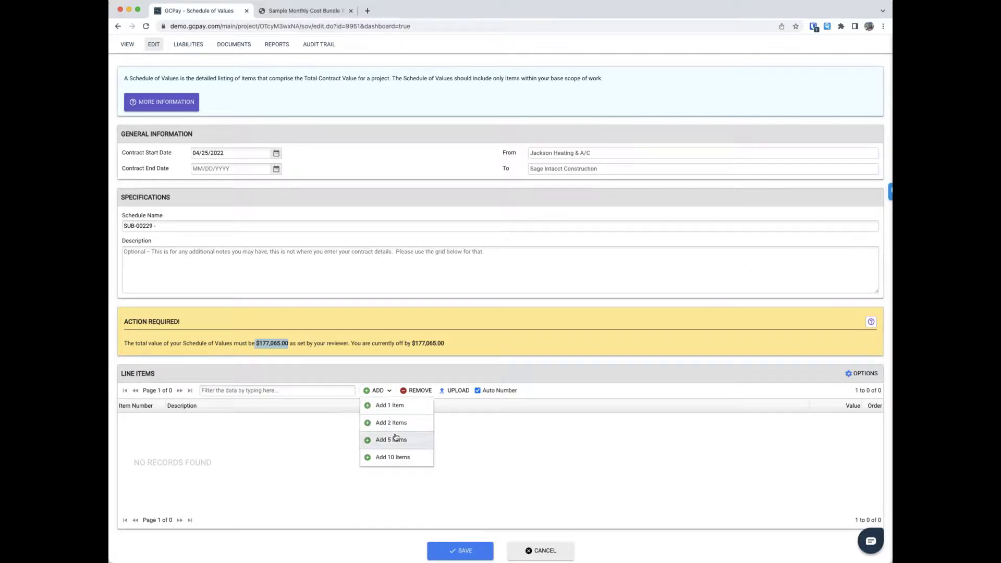
click(395, 438)
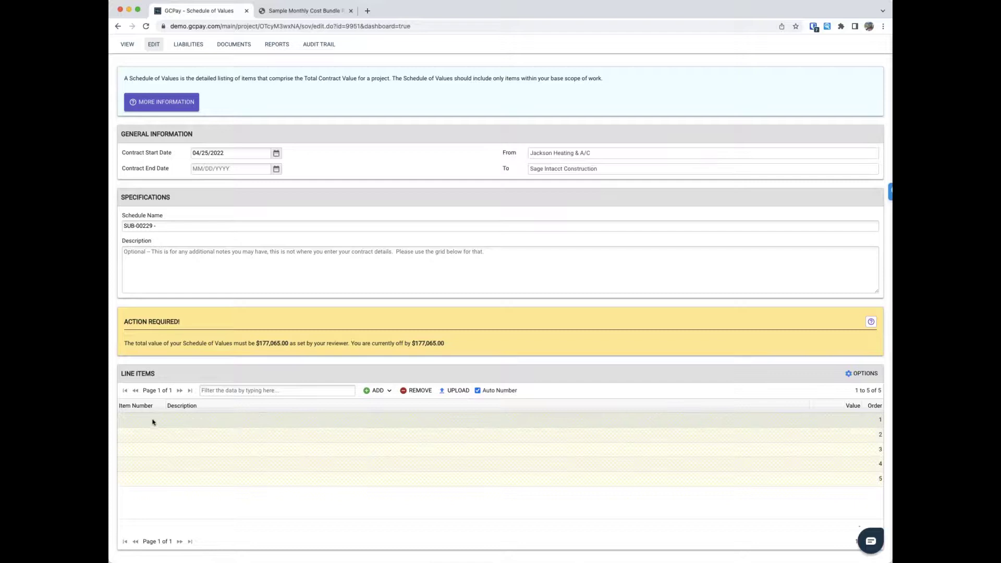
click(456, 395)
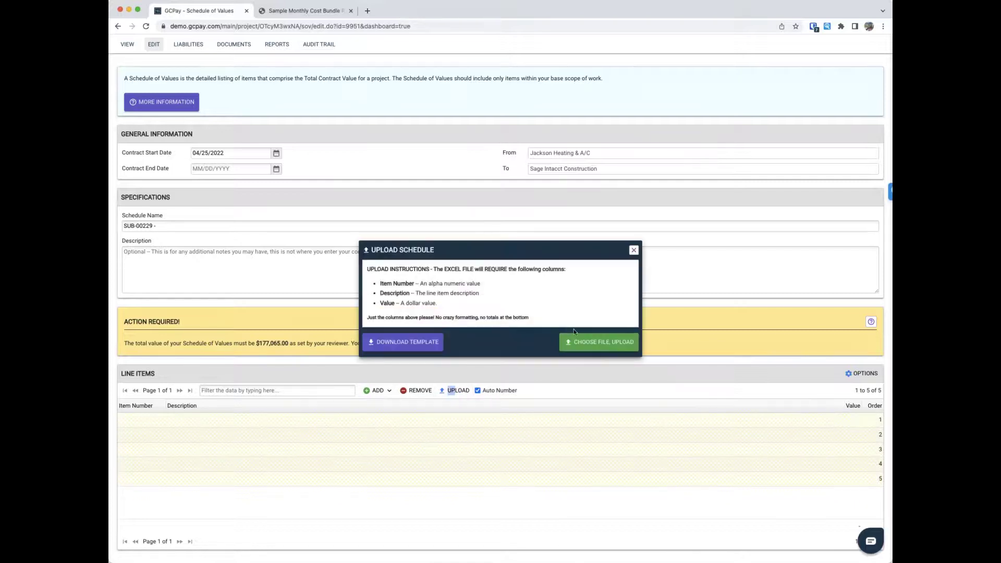
click(596, 342)
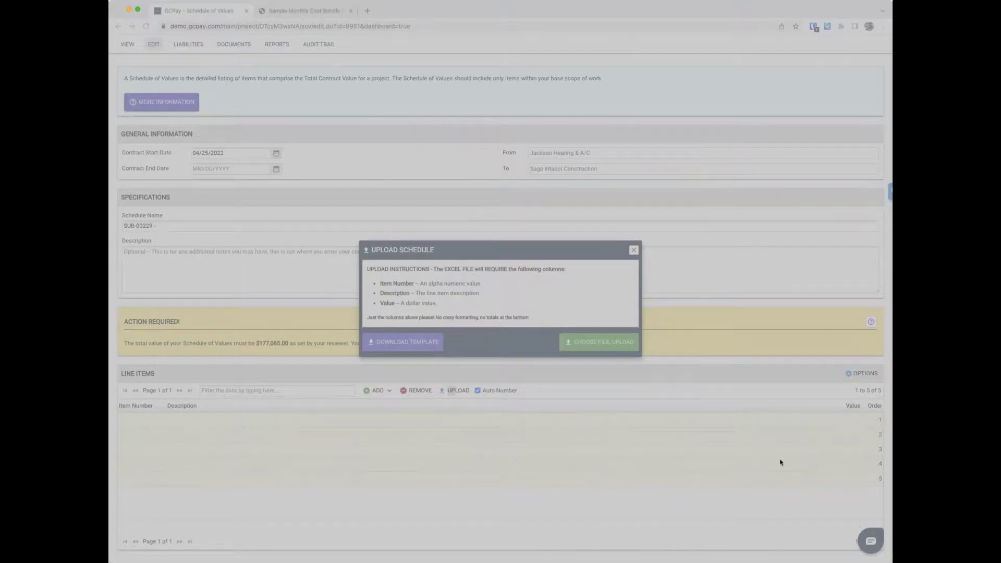
- Check the uploaded line items against the constrained value set by the reviewer
scroll(539, 443, down, 2)
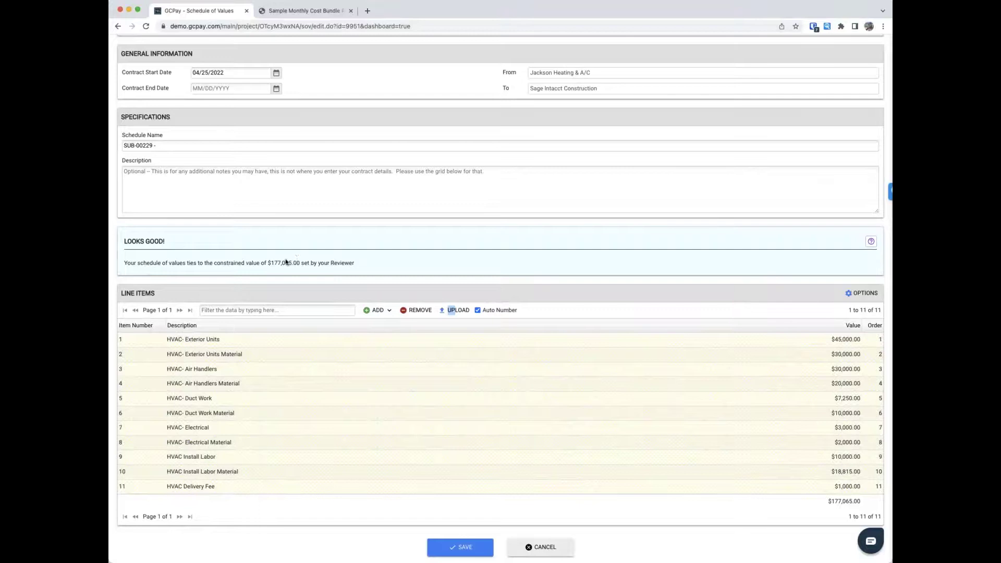
drag(267, 262, 301, 263)
click(175, 242)
drag(180, 242, 116, 242)
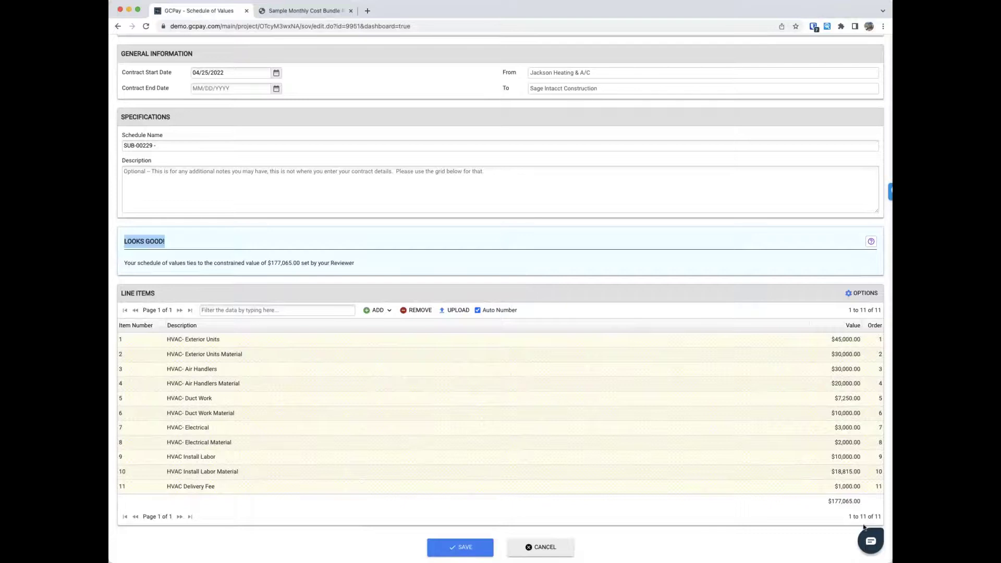
- Test the value constraint by setting the HVAC Delivery Fee to $2,000.00, then set it back to $1,000.00
click(848, 486)
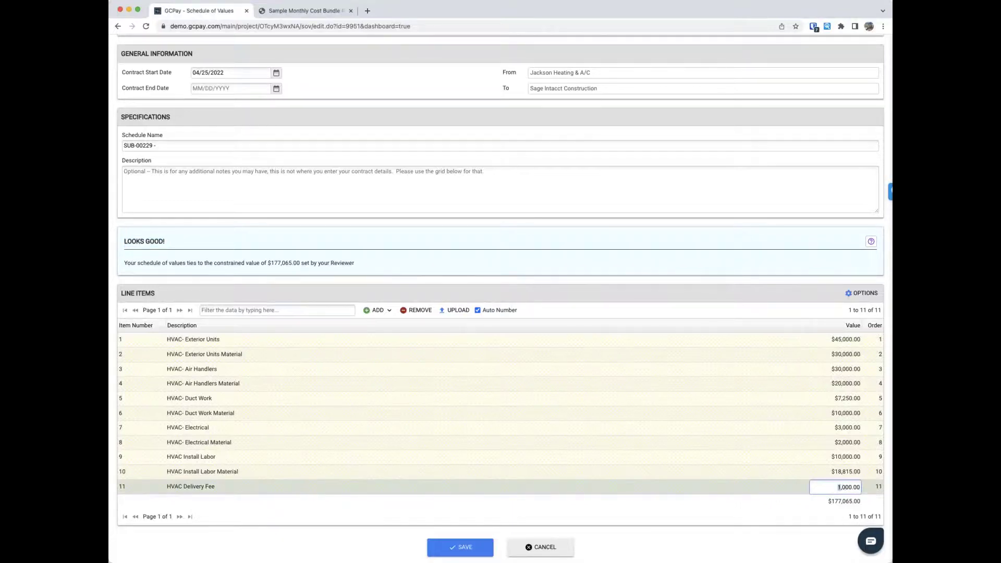
key(Return)
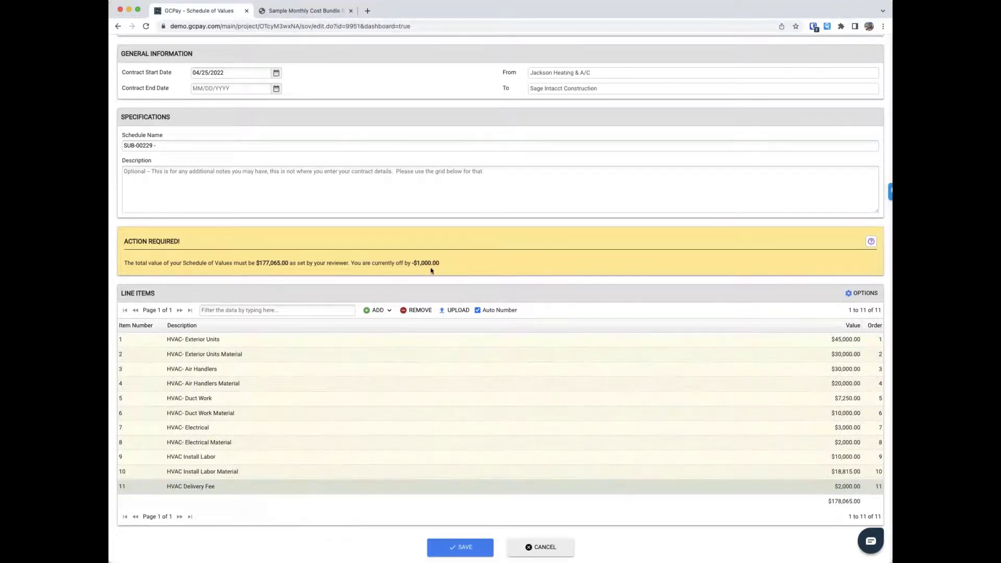
drag(359, 263, 441, 265)
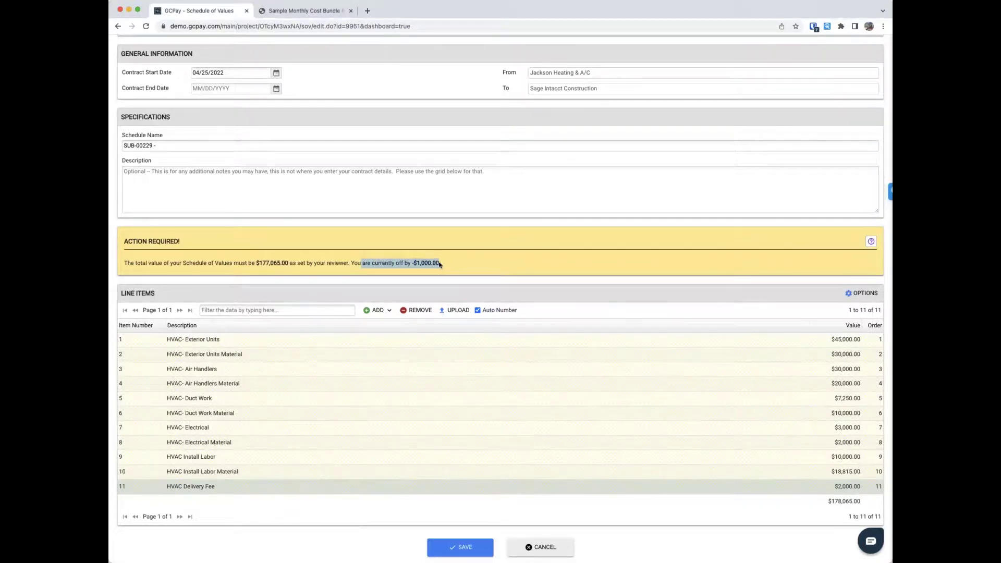
click(837, 487)
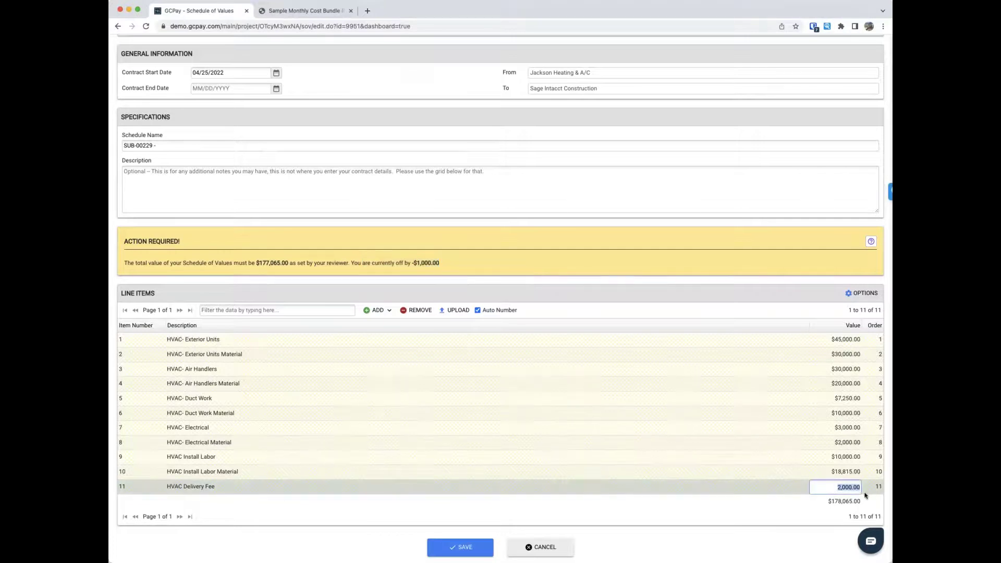
text(1000)
key(Return)
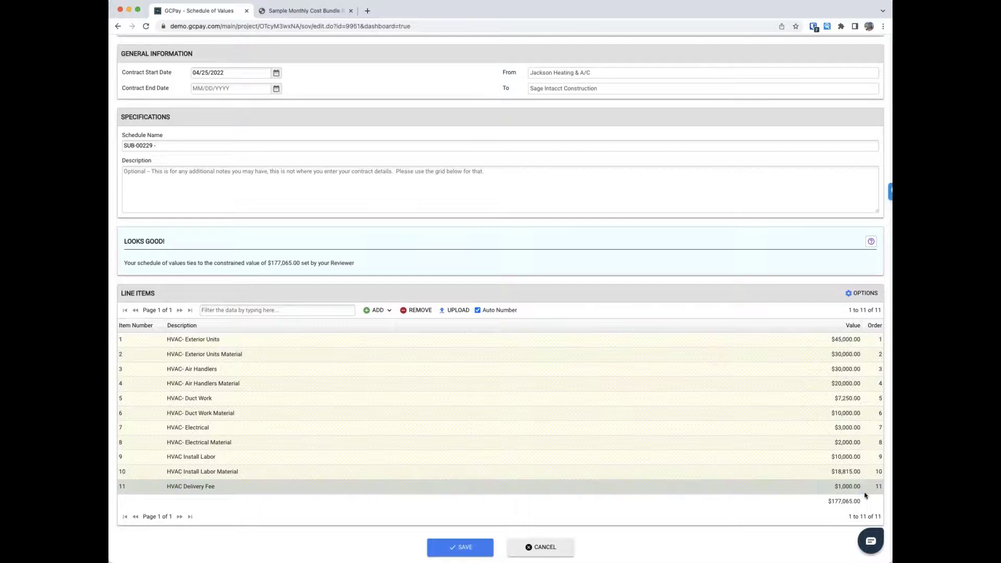
- Save the schedule of values and upload the required Wage and Rental Rates document
scroll(444, 465, down, 1)
click(461, 519)
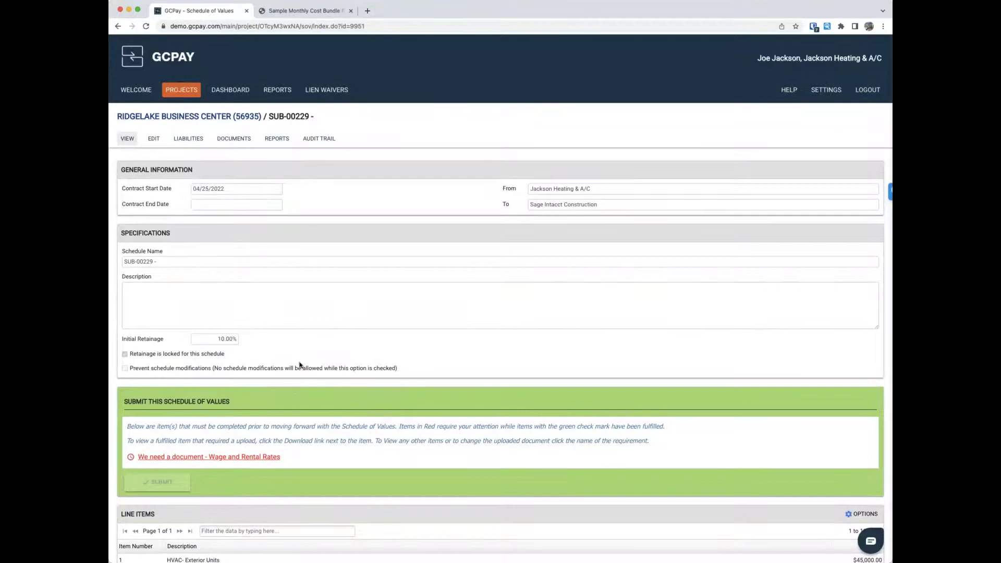
scroll(329, 428, down, 3)
scroll(325, 394, down, 1)
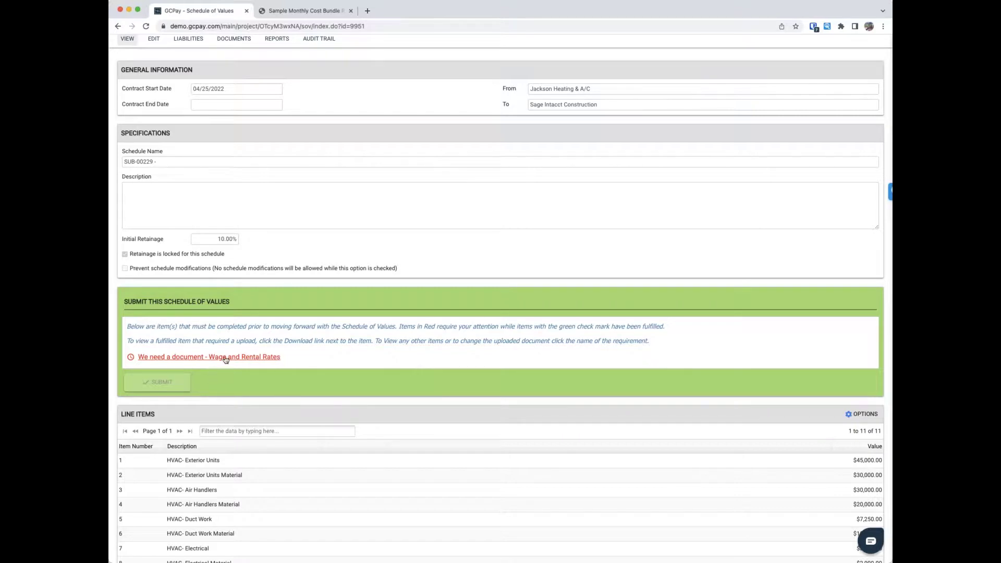
click(198, 358)
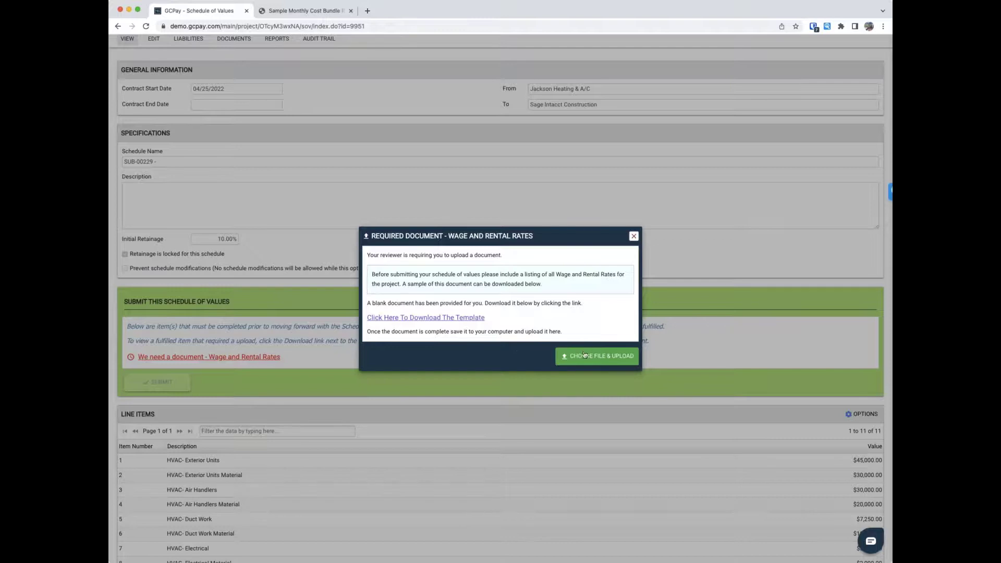
click(585, 354)
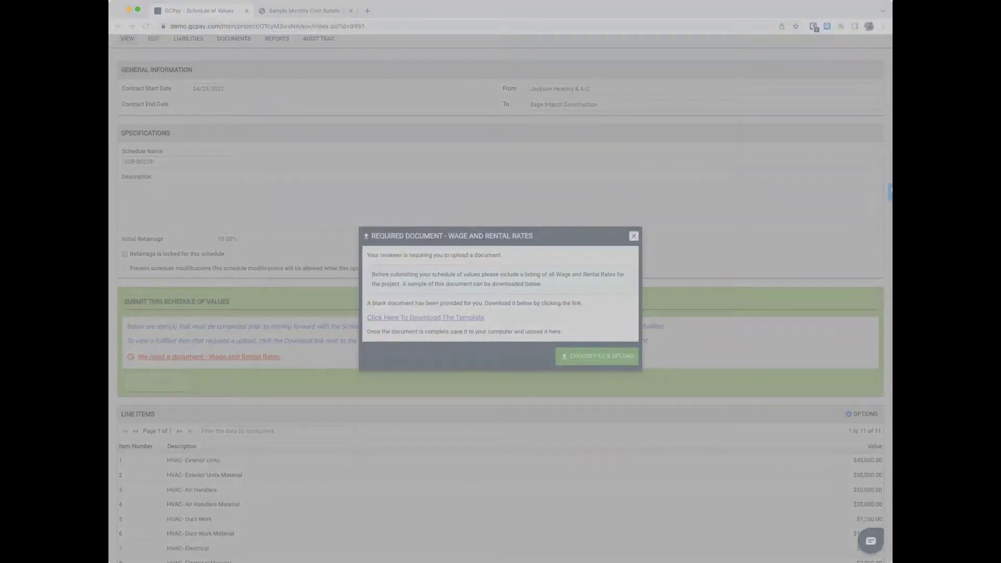
key(Return)
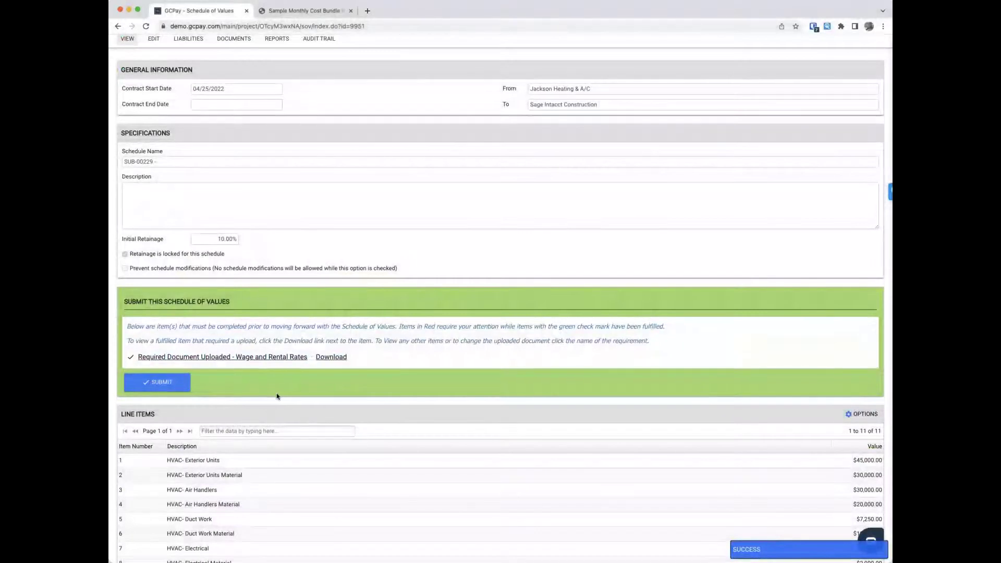
- Submit the SUB-00229 schedule of values without comments and confirm the submission
scroll(274, 392, down, 1)
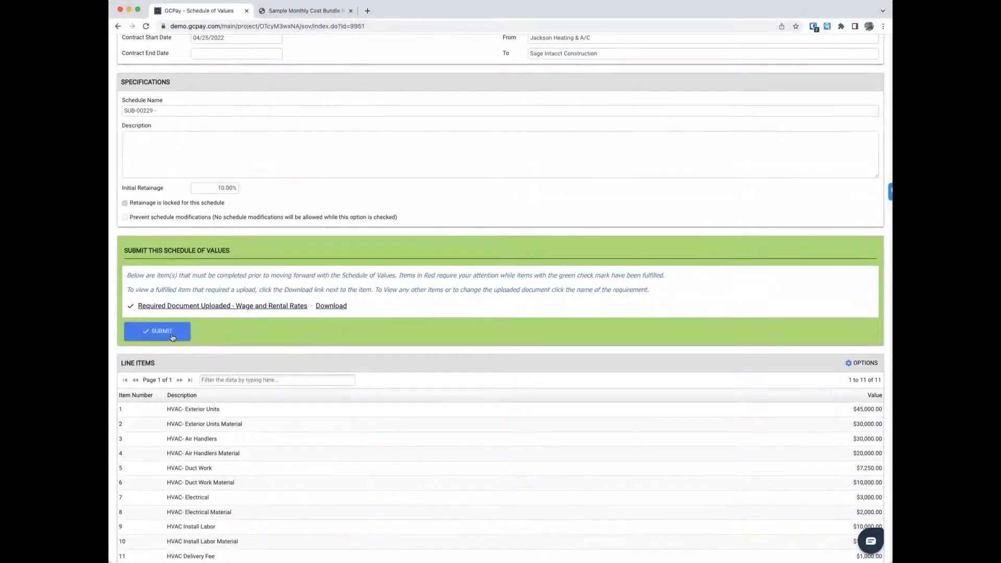
click(176, 339)
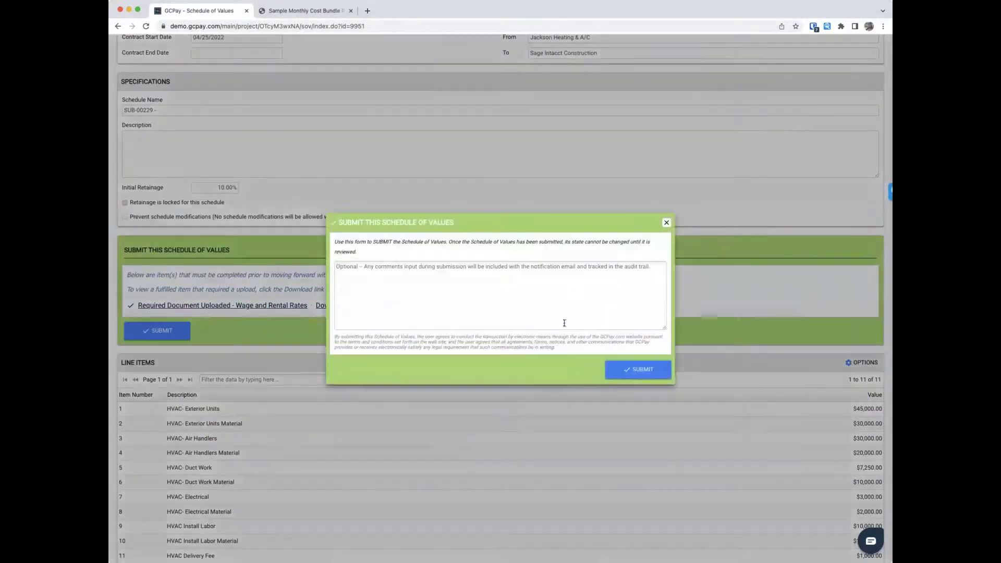
click(622, 371)
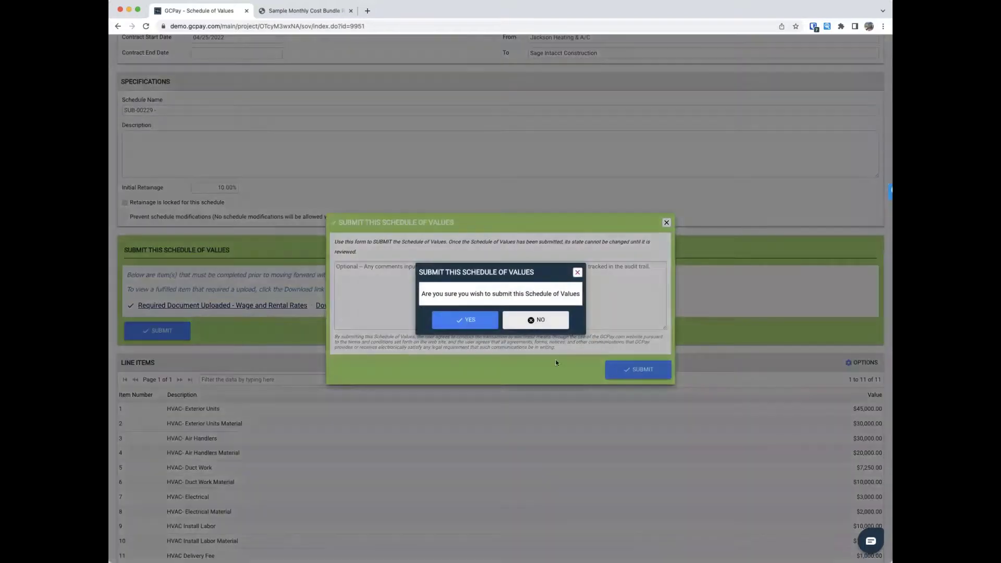
click(460, 320)
click(506, 319)
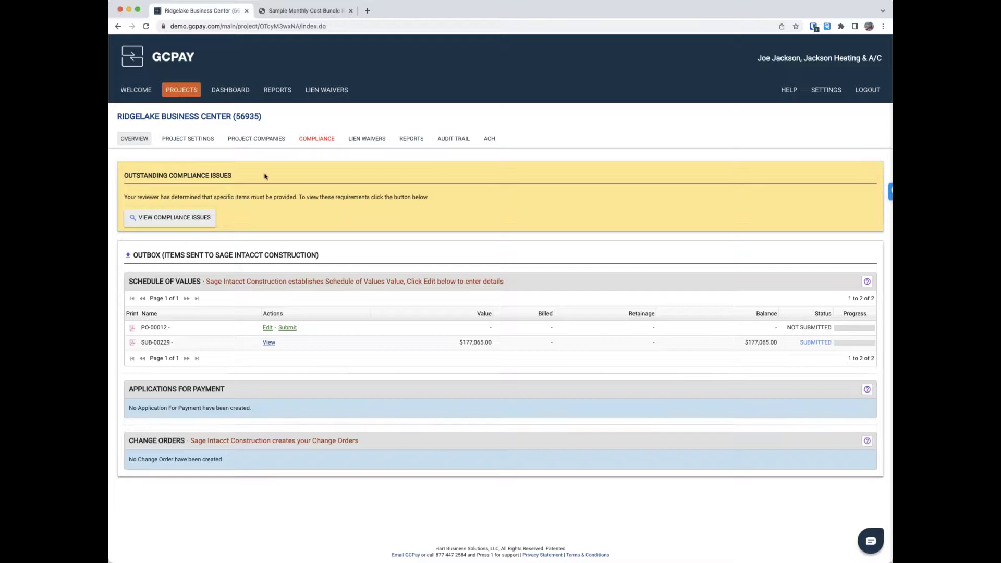
- Download the compliance cover sheet for Jackson Heating & A/C's General Liability Insurance and view its submission instructions
click(319, 140)
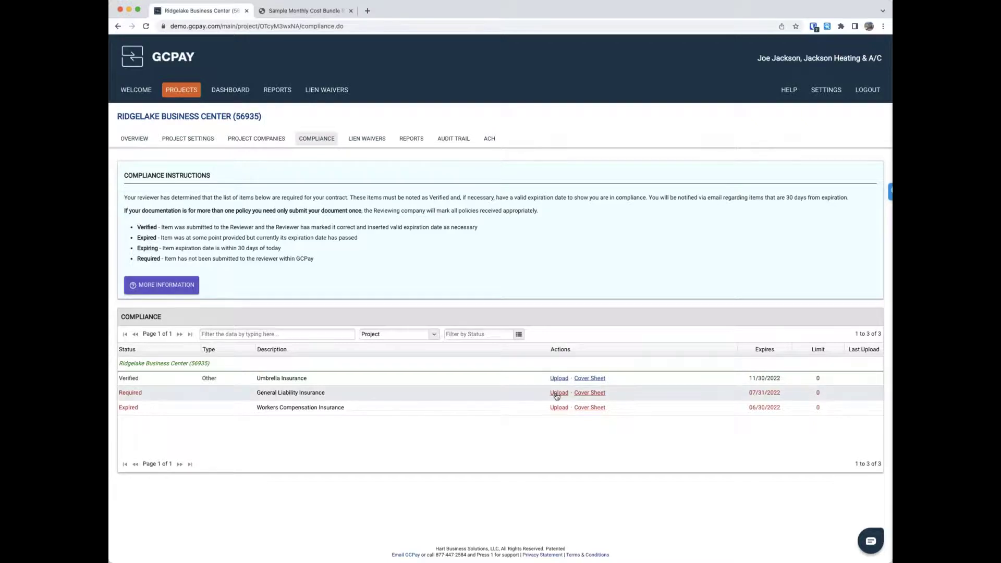
click(592, 394)
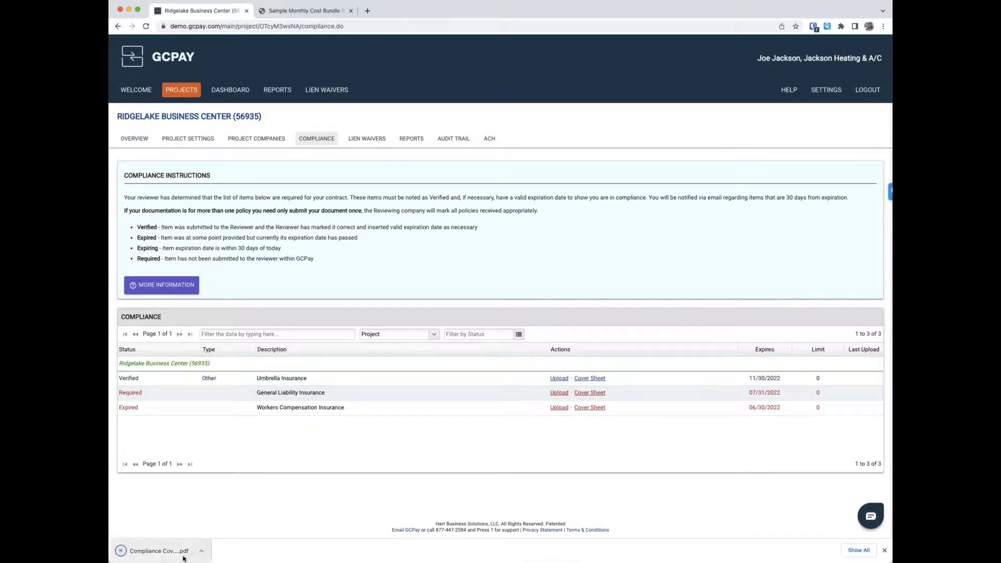
click(166, 553)
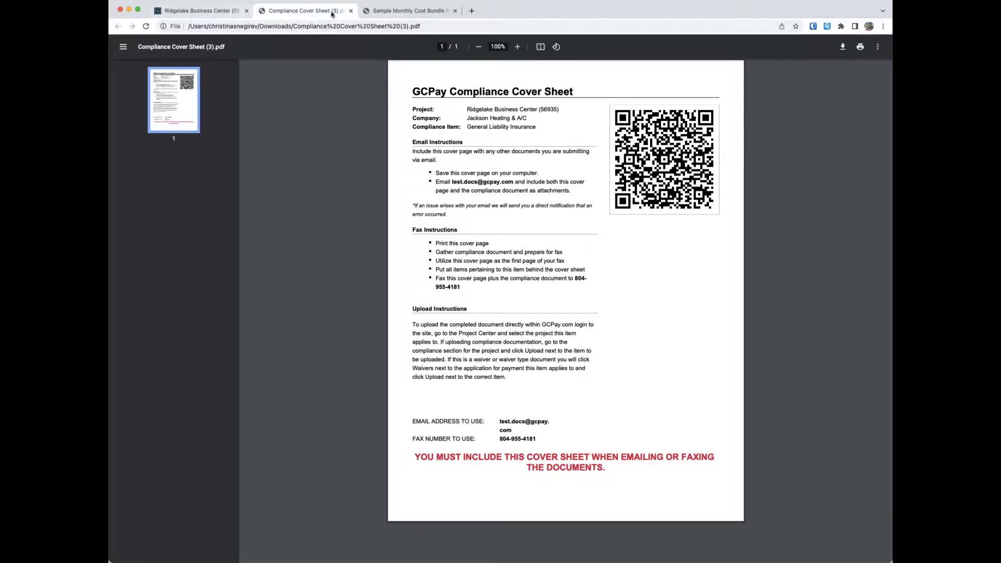
click(217, 12)
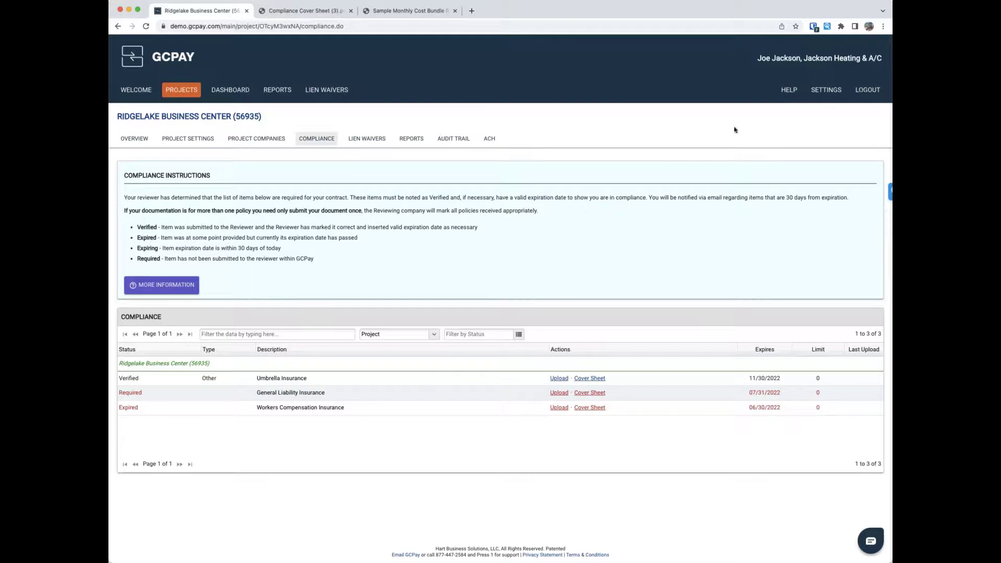
- Log out of the subcontractor account and sign in with the general contractor's username and account password
click(868, 92)
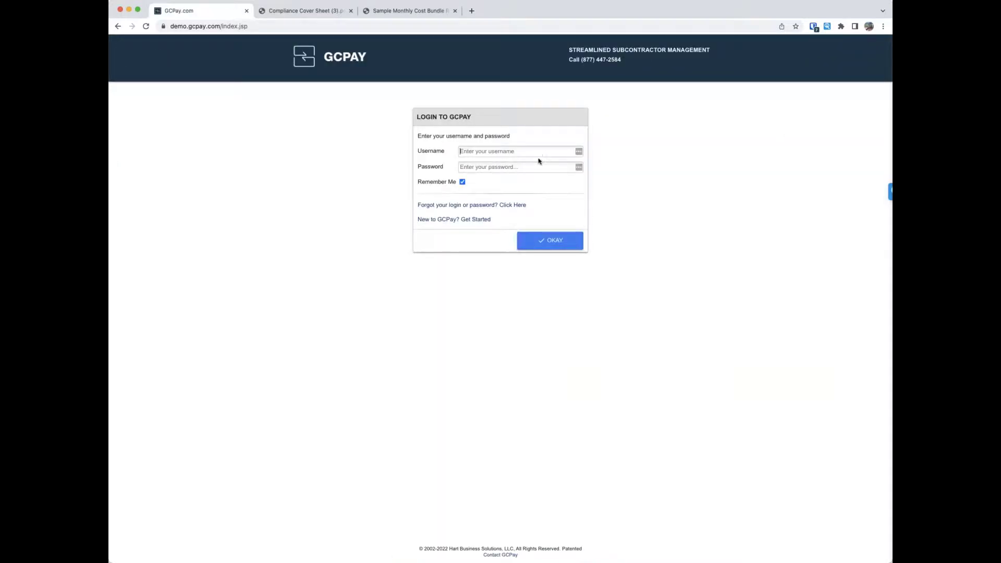
double_click(519, 154)
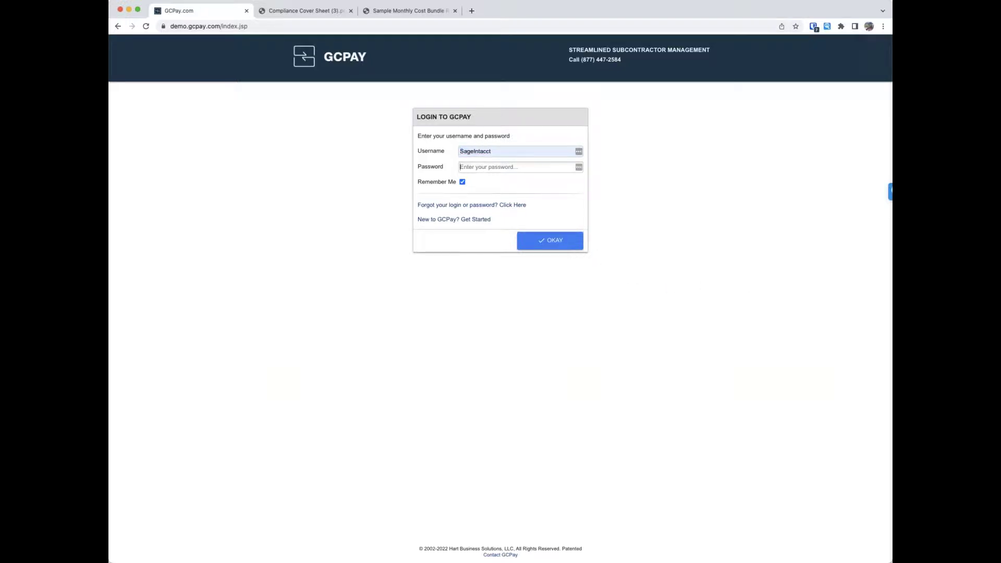
click(549, 235)
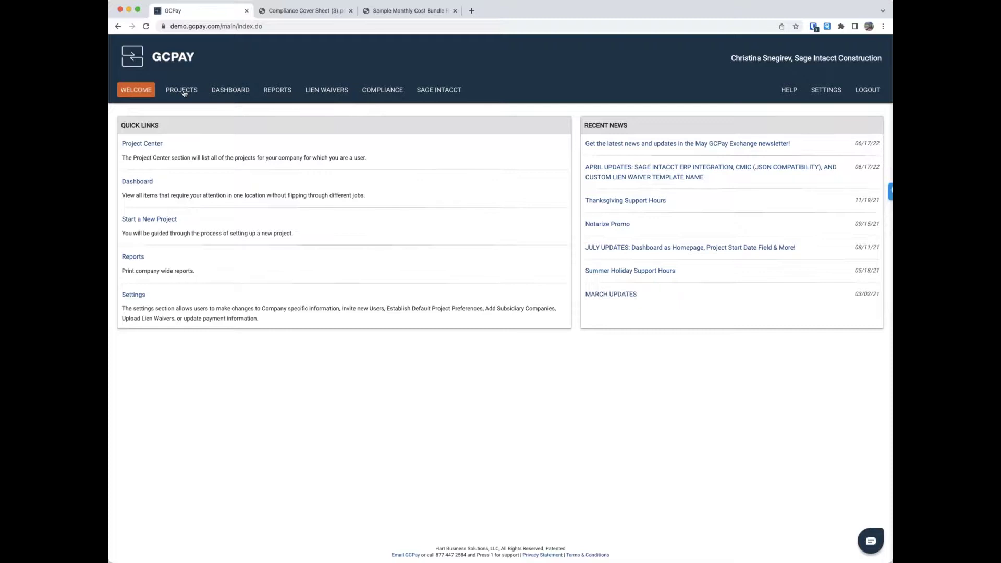
- Check the open projects list and compare the dashboard's submittals and approvals for My Projects and All Projects
click(183, 91)
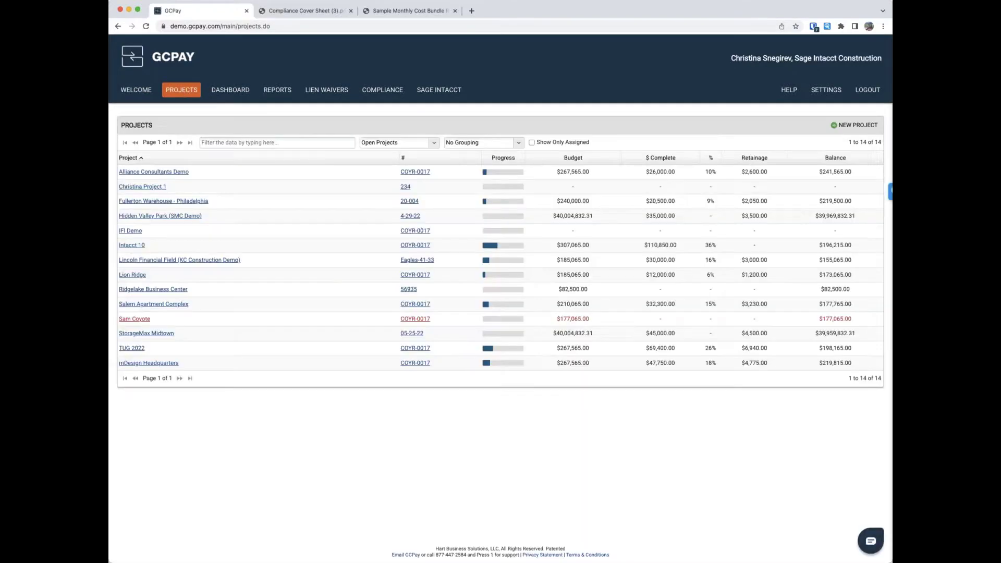
click(223, 96)
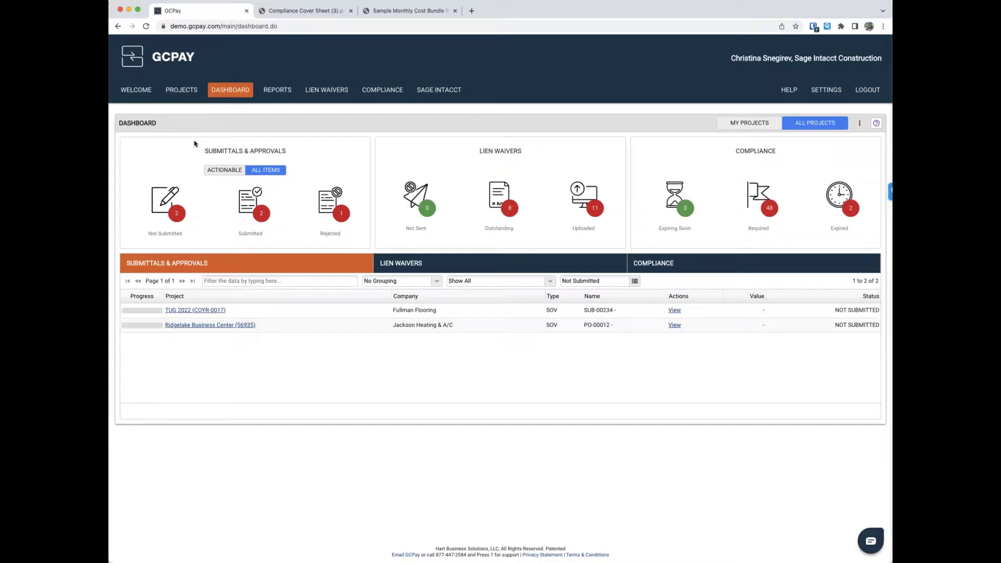
click(745, 128)
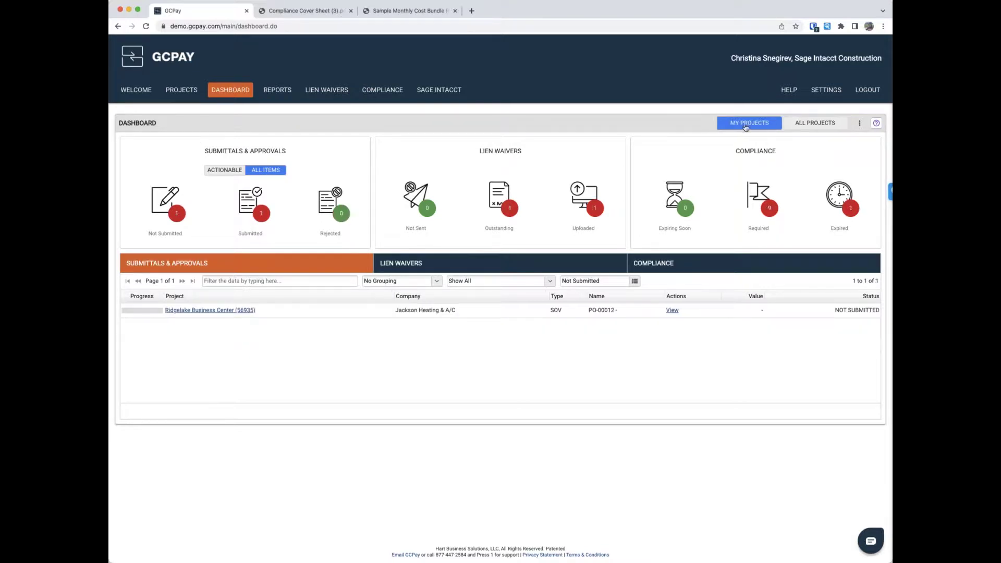
click(799, 126)
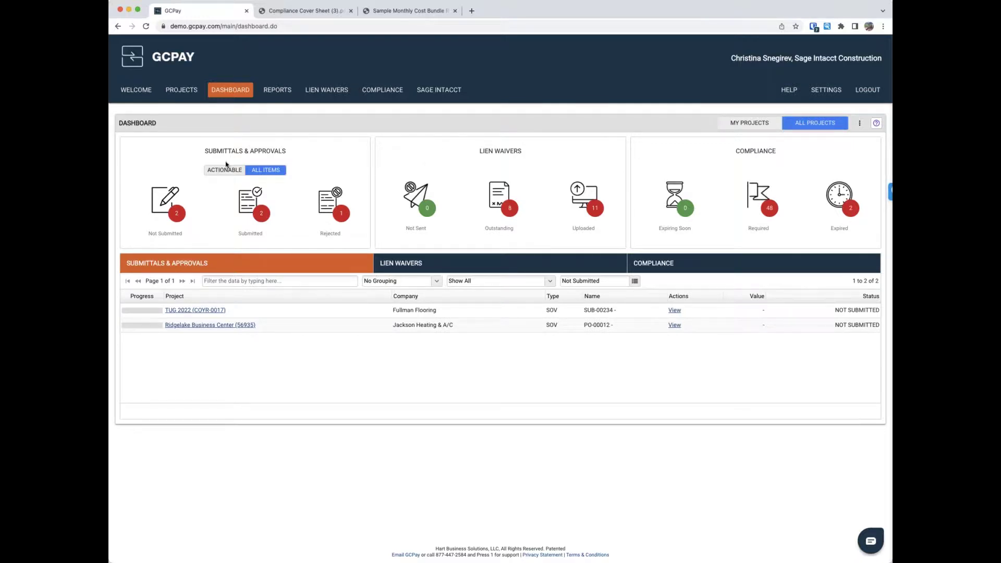
- Open Jackson Heating & A/C's submitted SUB-00229 schedule of values for review and examine its required document and line items
click(250, 211)
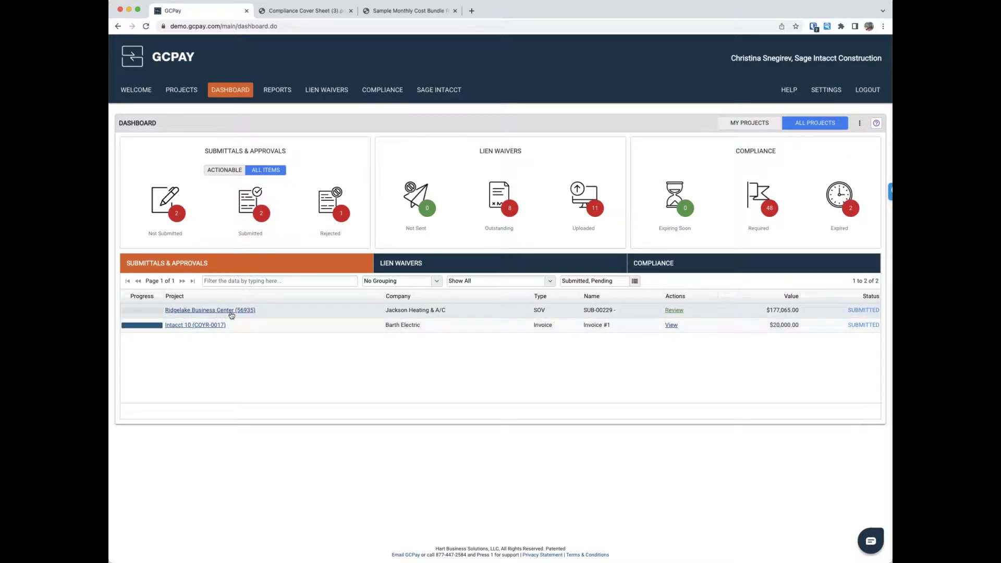
click(676, 312)
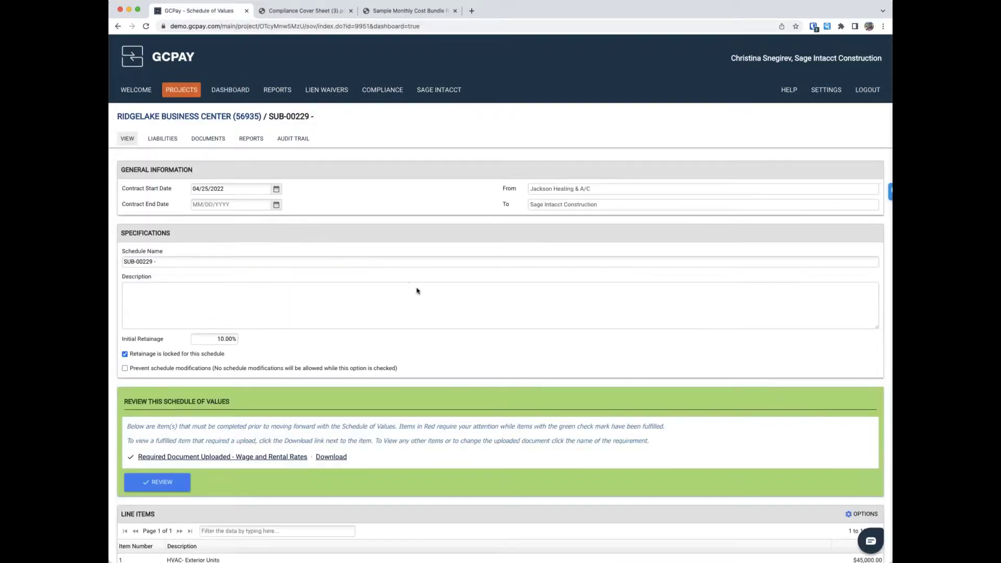
scroll(417, 290, down, 1)
scroll(417, 291, down, 4)
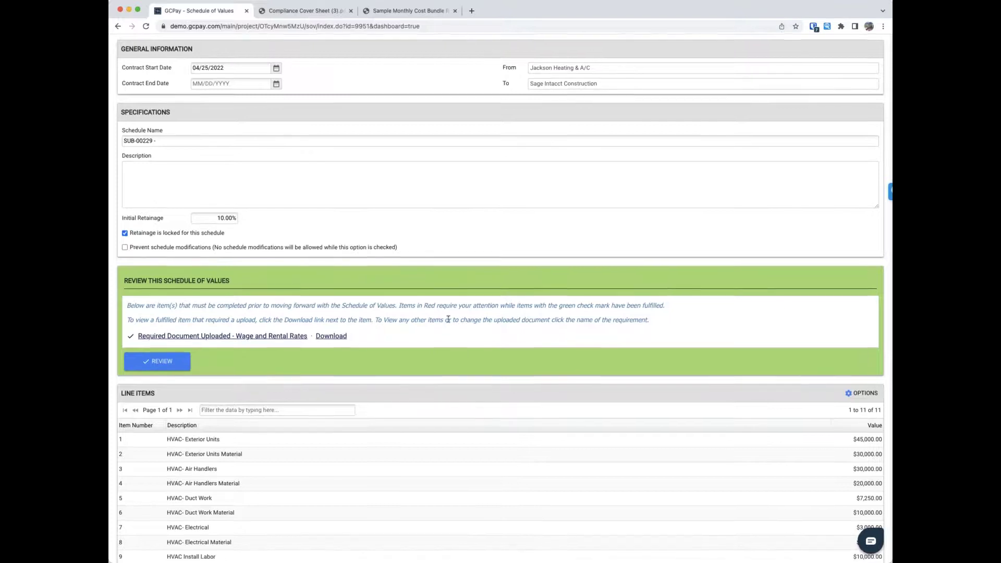
scroll(365, 326, down, 1)
scroll(386, 333, down, 2)
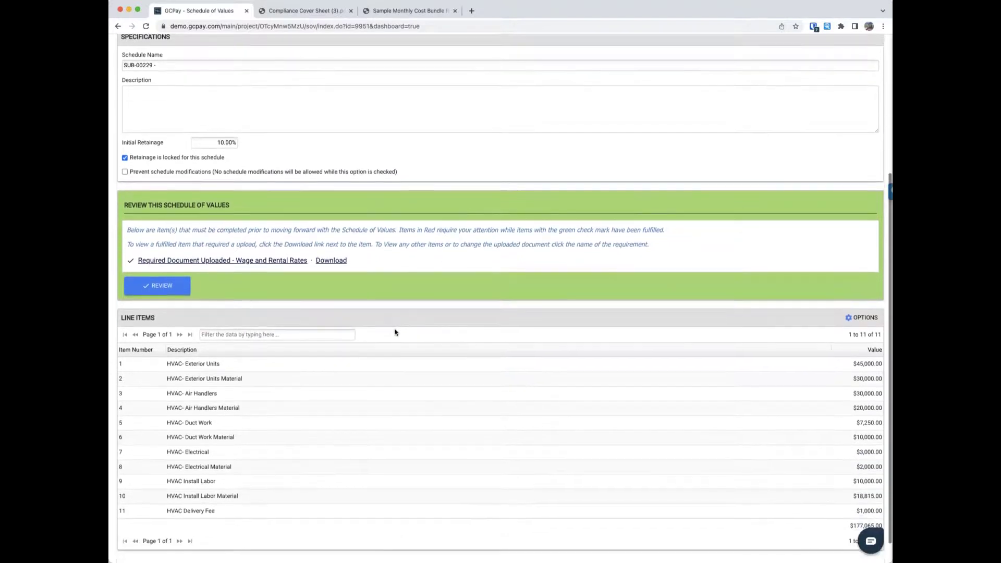
scroll(395, 332, down, 1)
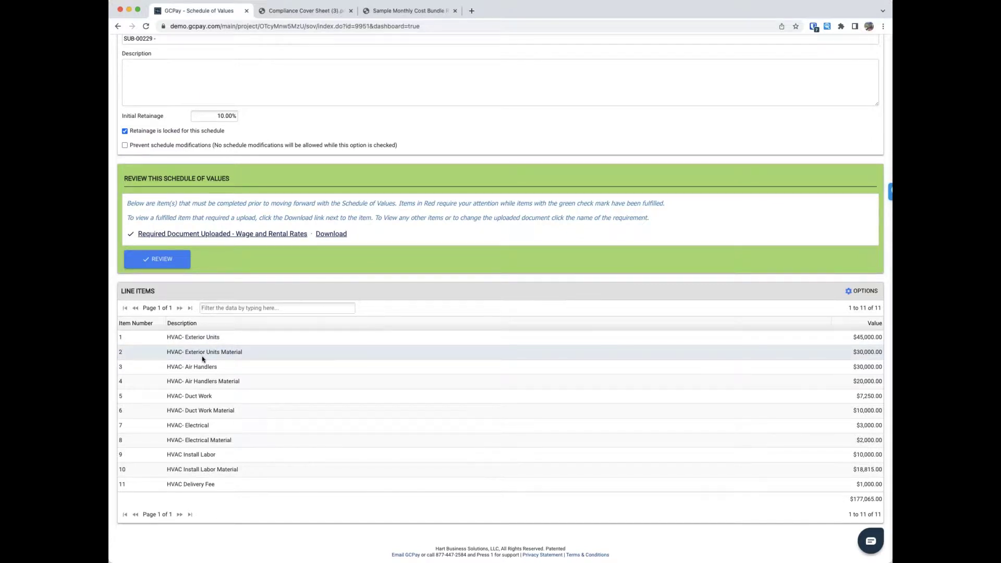
- Try rejecting the SUB-00229 schedule of values with an empty comment, and approve it without comments instead
click(148, 262)
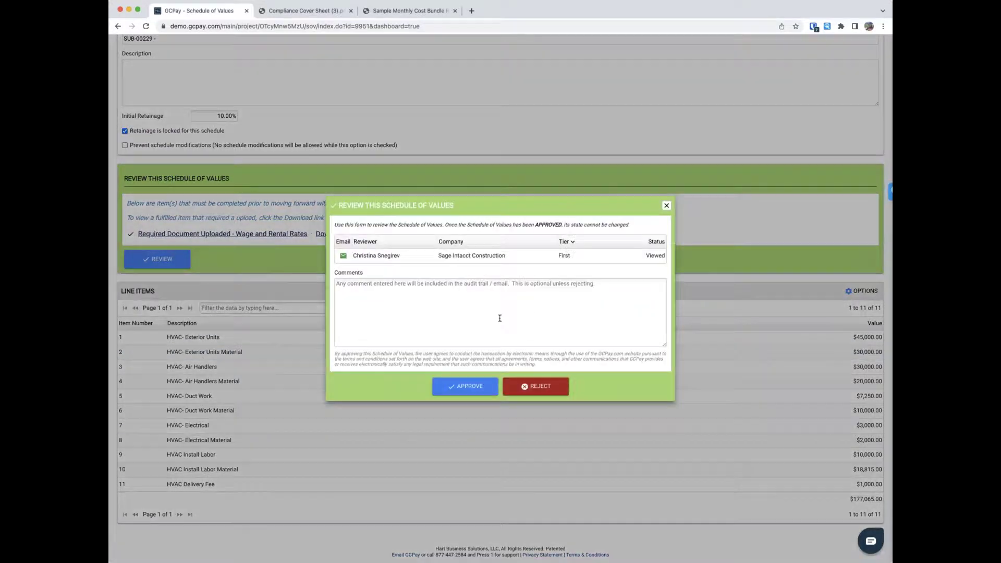
click(441, 311)
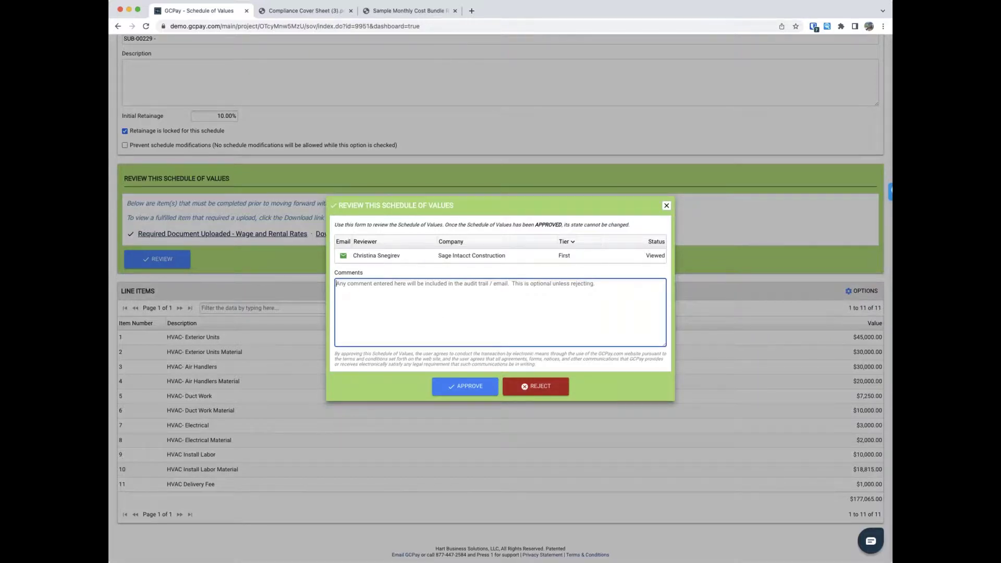
click(556, 391)
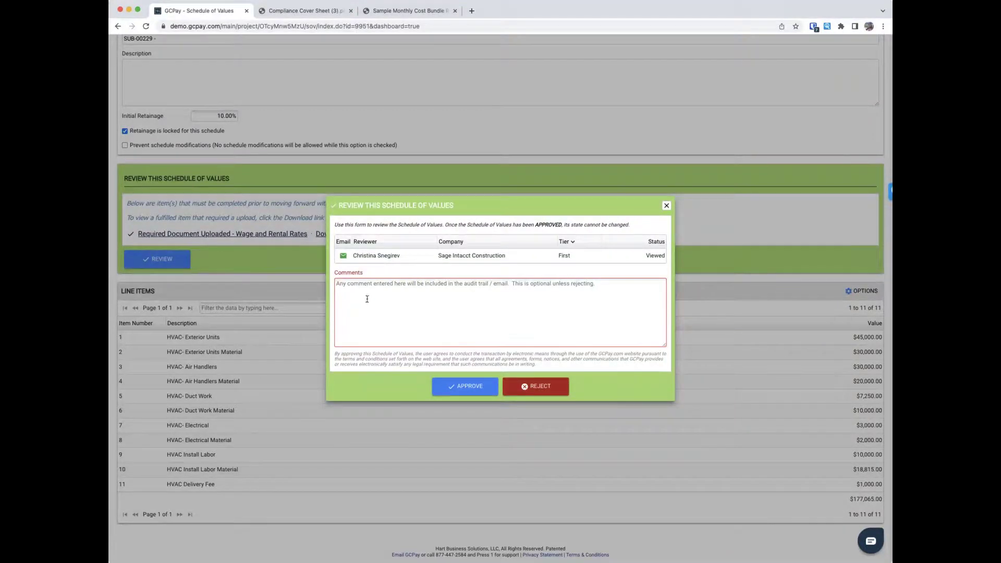
click(472, 391)
click(468, 320)
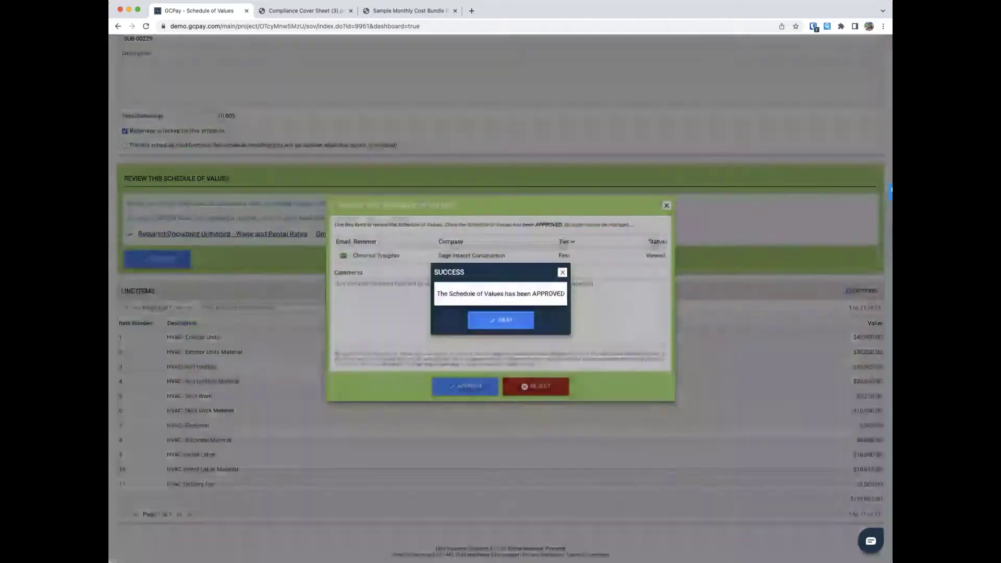
click(487, 320)
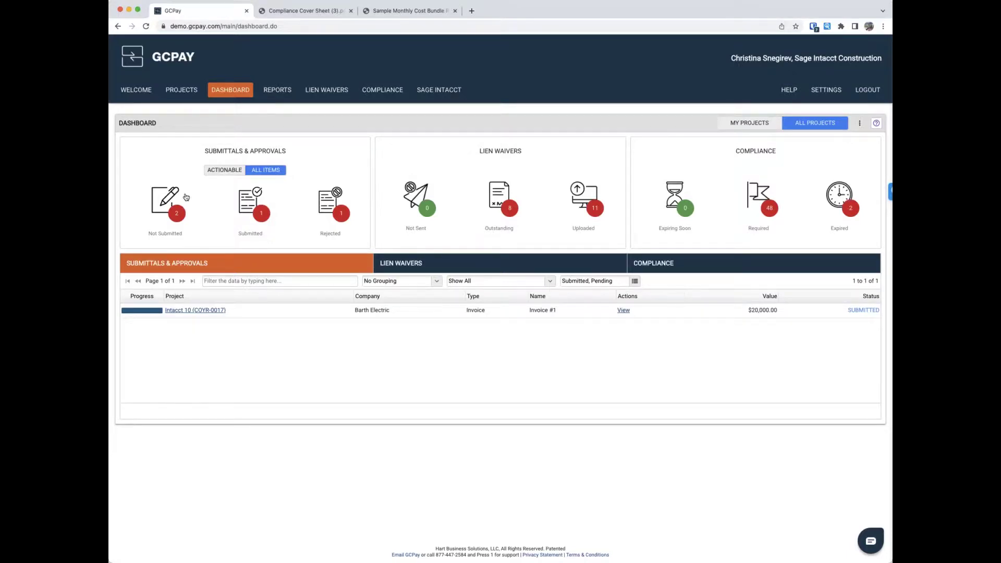
- In Ridgelake Business Center's integration contracts, add change order CO #1 to Jackson Heating & A/C's SUB-00229 contract and save its item mapping
click(186, 90)
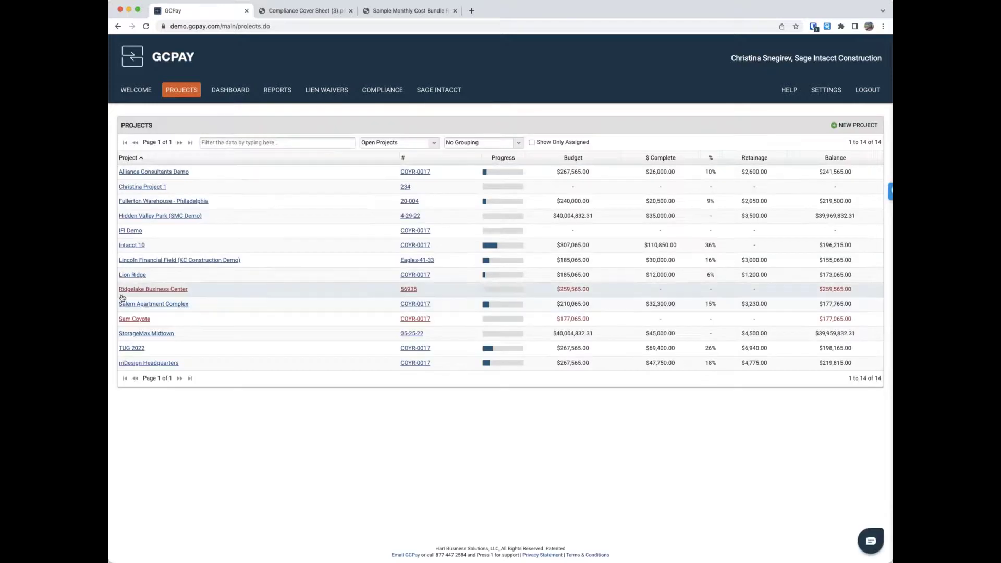
click(148, 290)
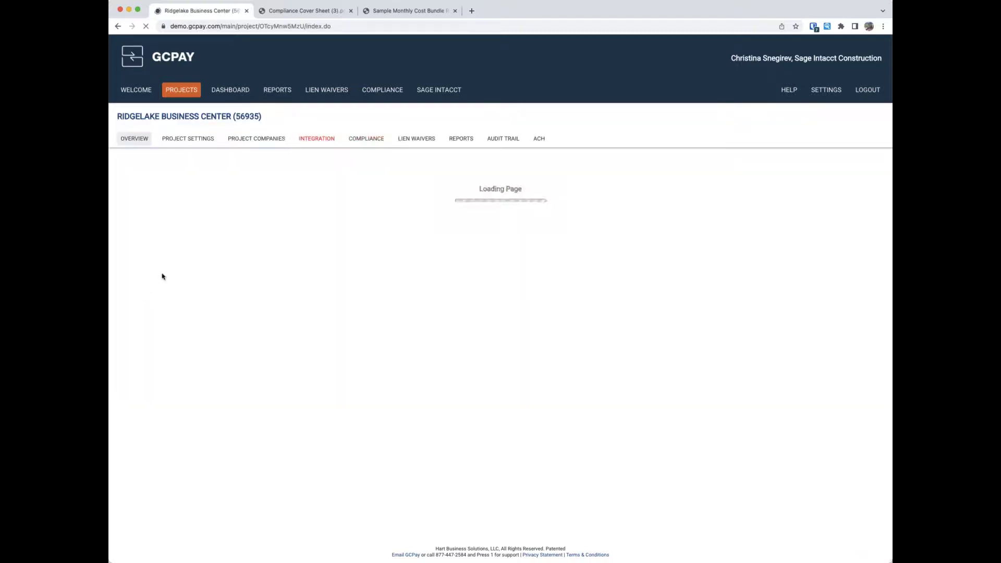
click(317, 142)
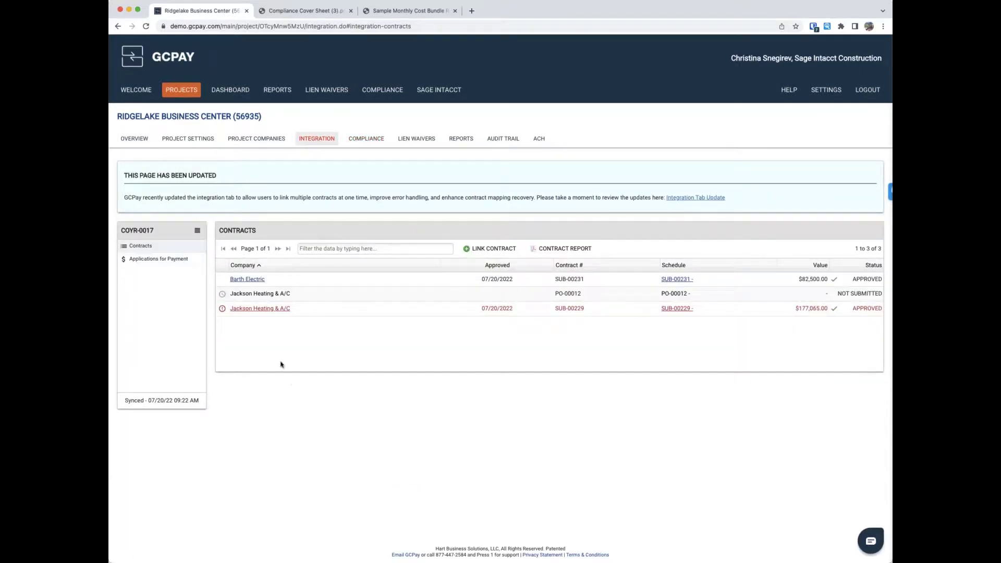
click(246, 310)
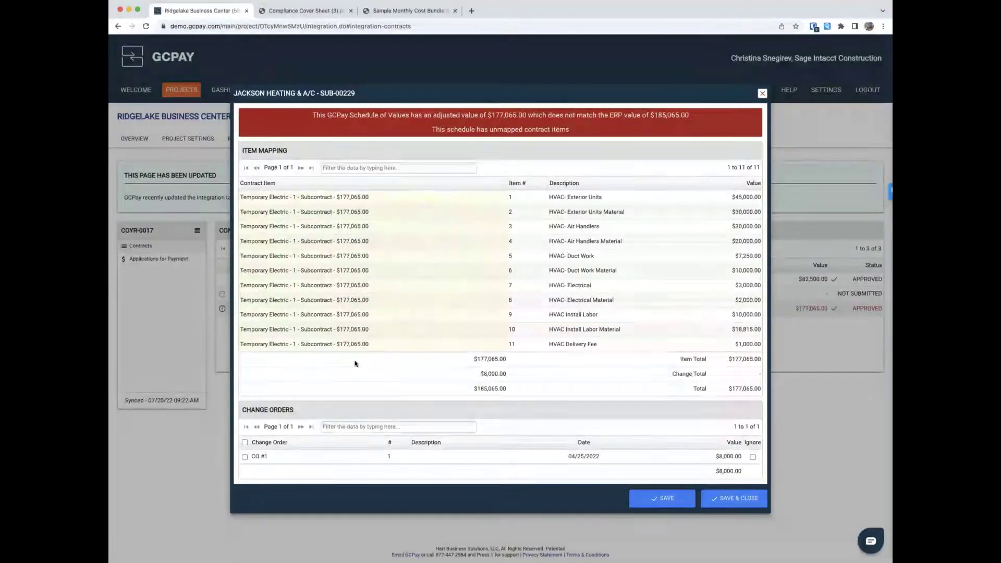
click(245, 457)
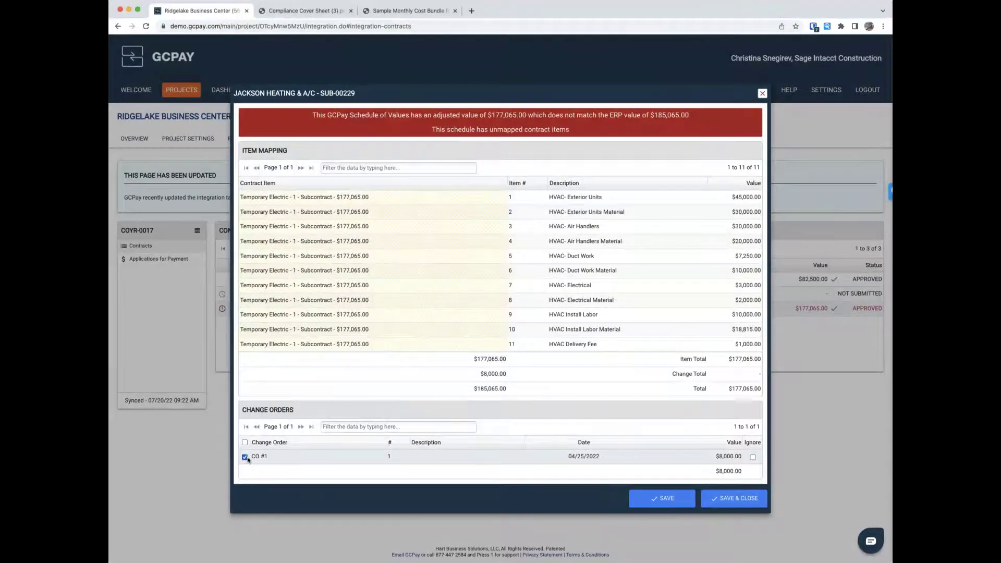
click(667, 499)
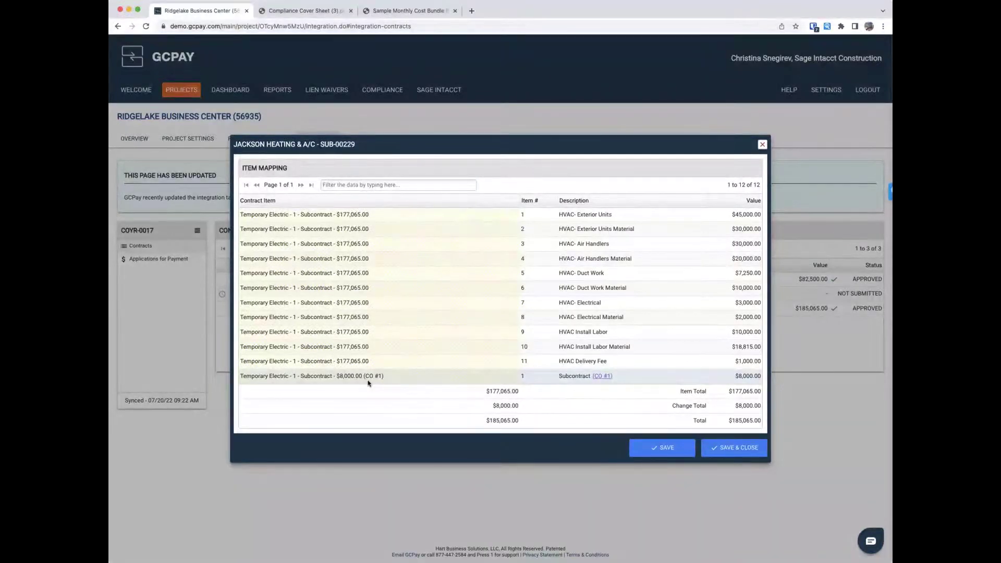
click(735, 448)
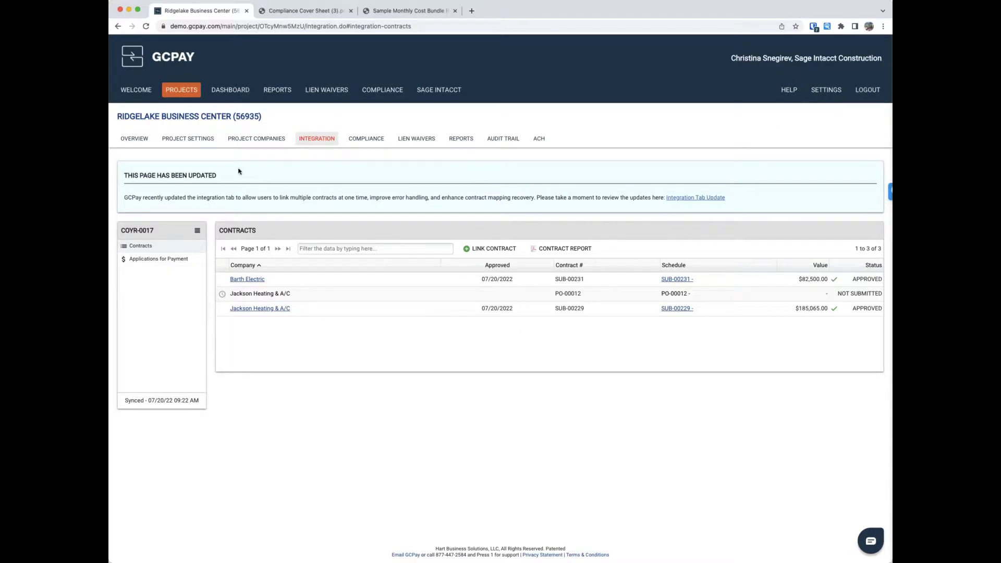
- In the Ridgelake Business Center project settings, enable closing the month out after the billing due date
click(184, 143)
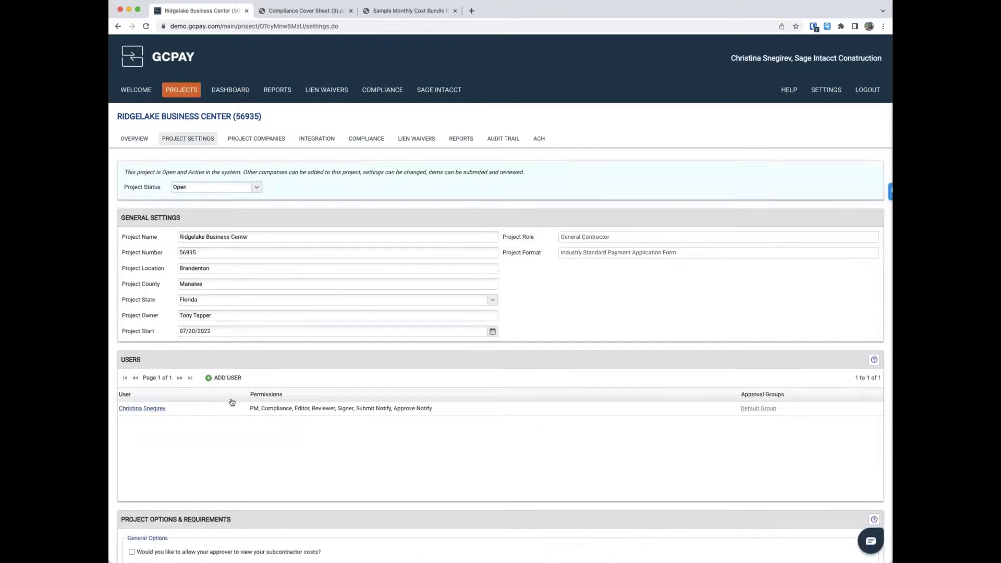
scroll(251, 452, down, 5)
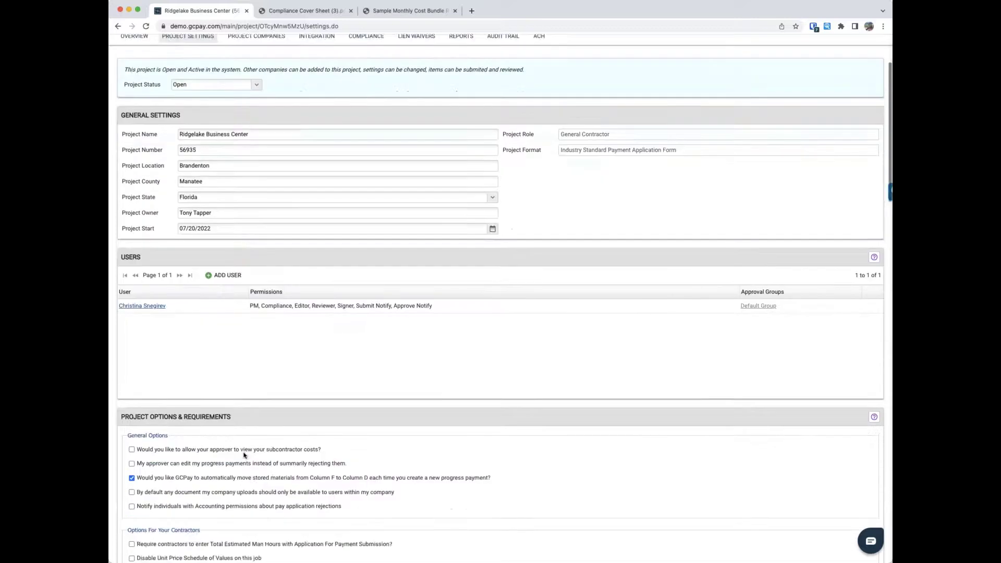
scroll(252, 452, down, 3)
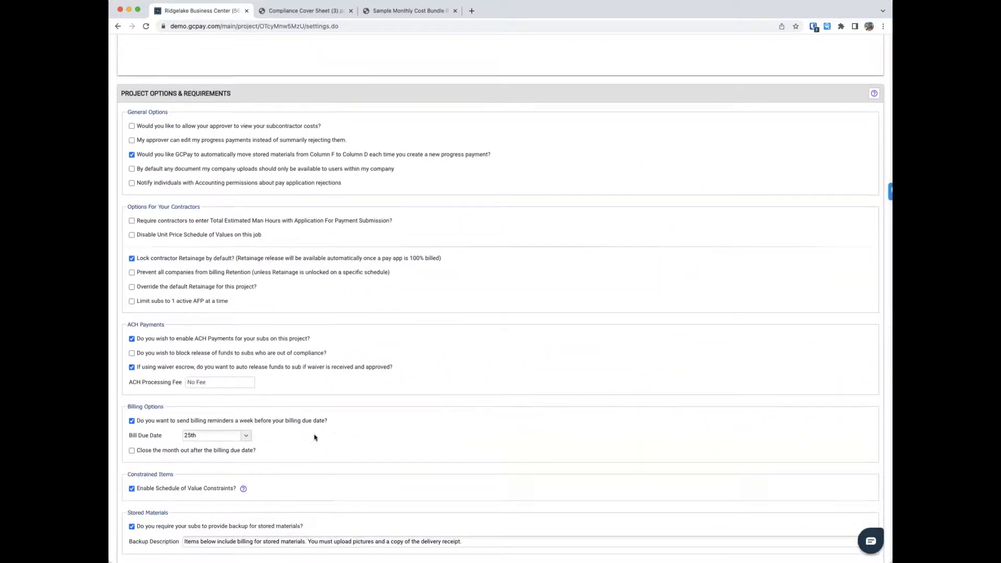
scroll(315, 438, down, 1)
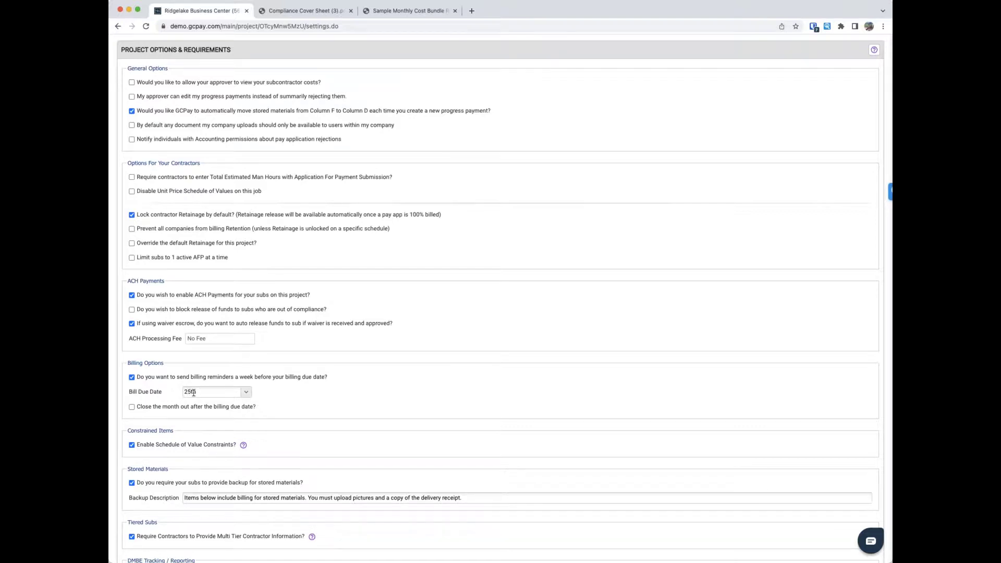
scroll(206, 400, up, 1)
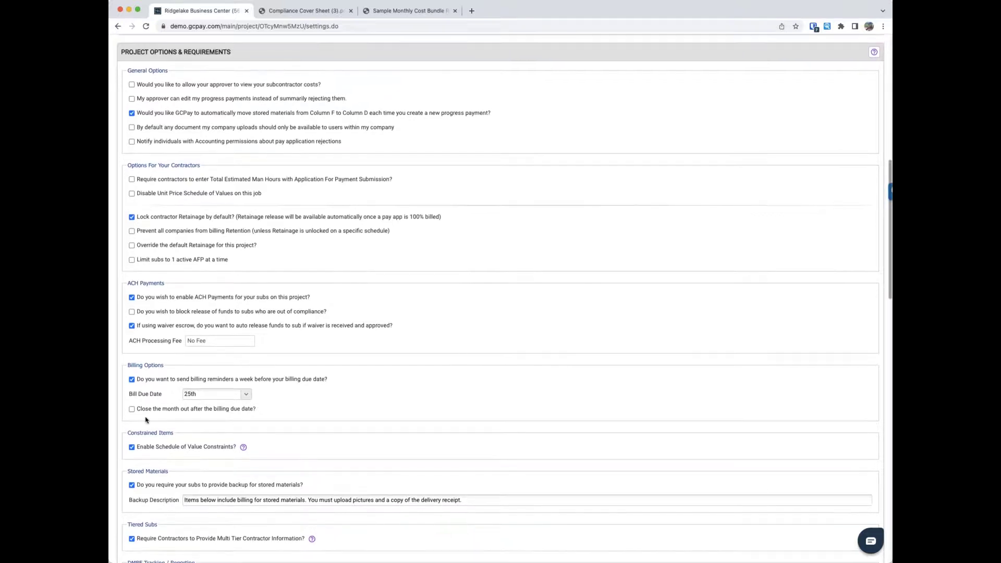
scroll(132, 412, down, 1)
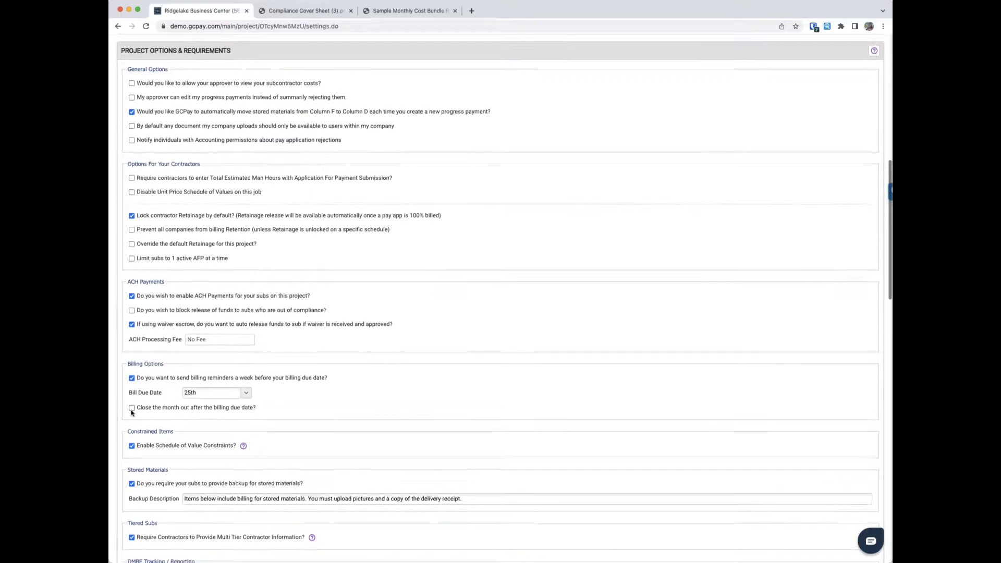
click(131, 412)
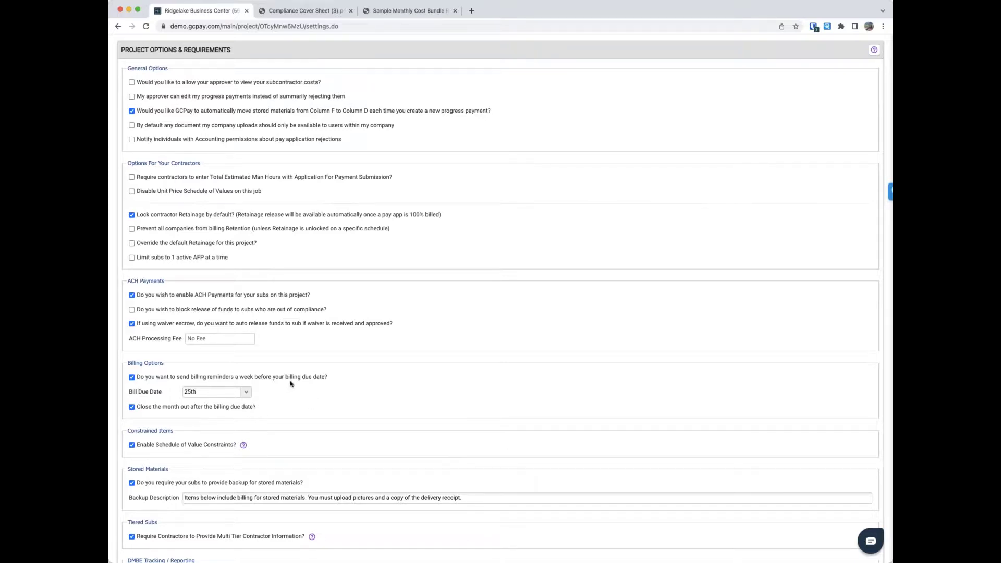
- Review Ridgelake Business Center's integration and lien waiver settings, and look through the waivers available to add without selecting any
scroll(290, 386, down, 1)
scroll(360, 400, down, 5)
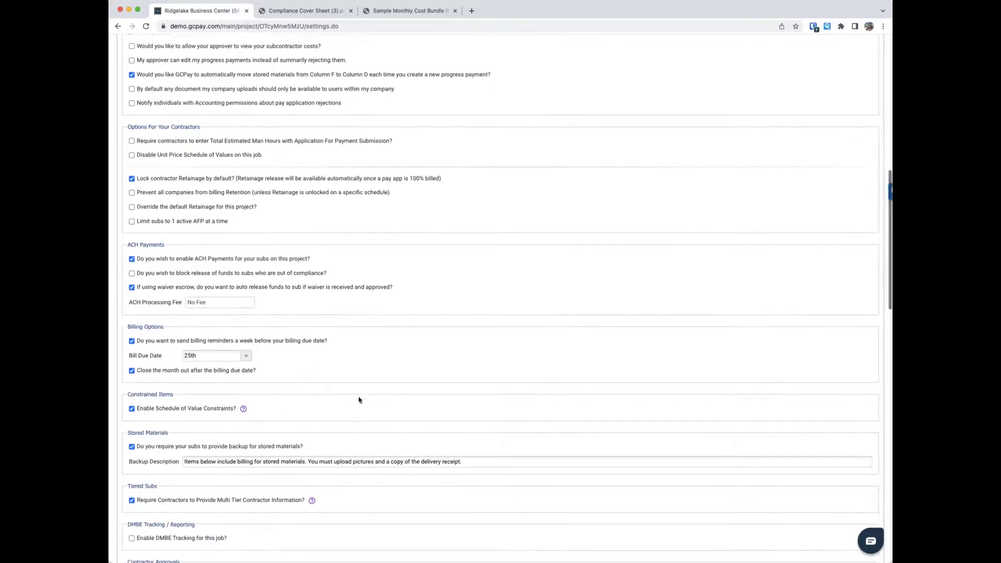
scroll(370, 395, down, 7)
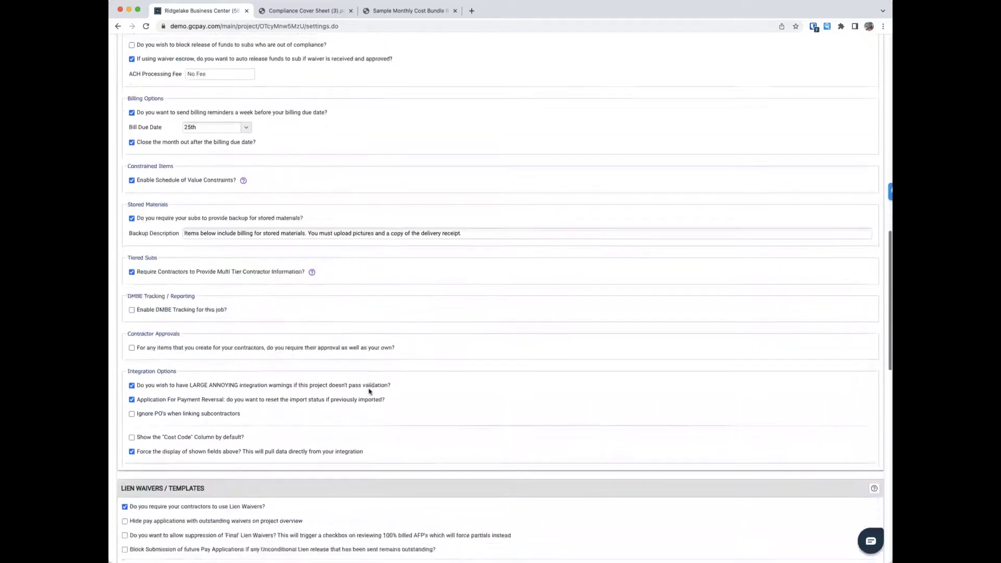
scroll(360, 393, down, 3)
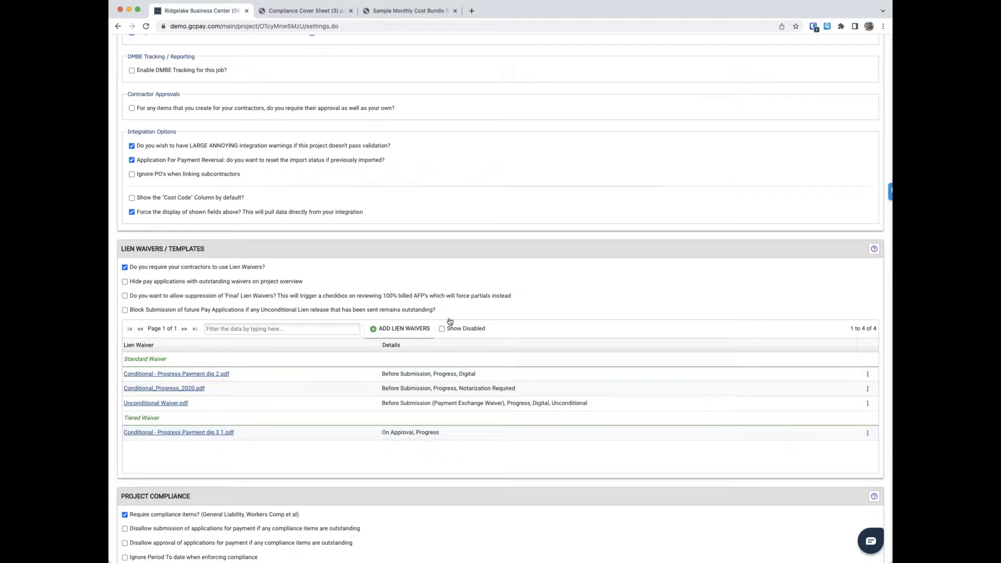
click(380, 333)
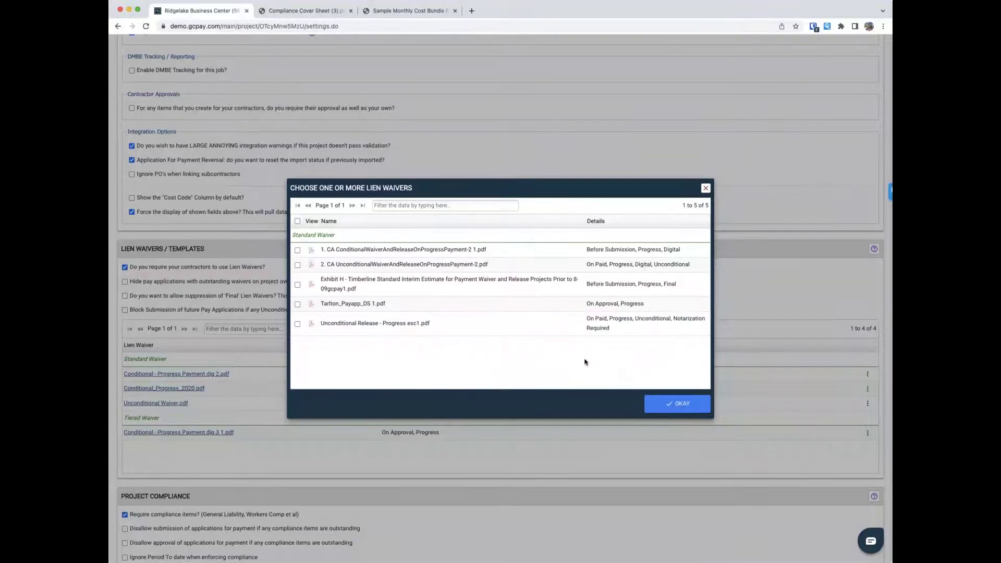
click(681, 407)
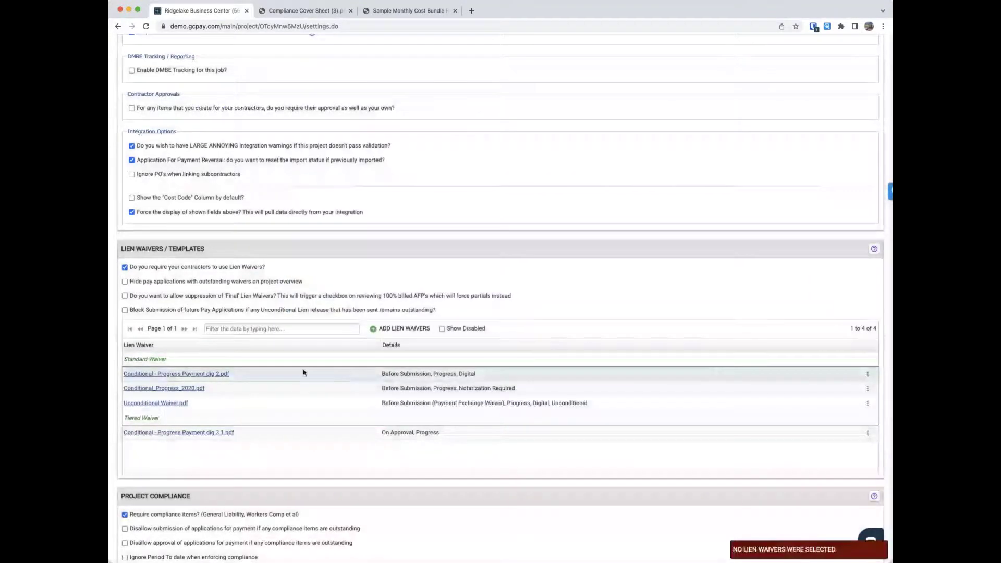
- Turn off digital processing for the Conditional - Progress Payment dig 2.pdf lien waiver and try requiring notarization before closing its configuration
click(187, 375)
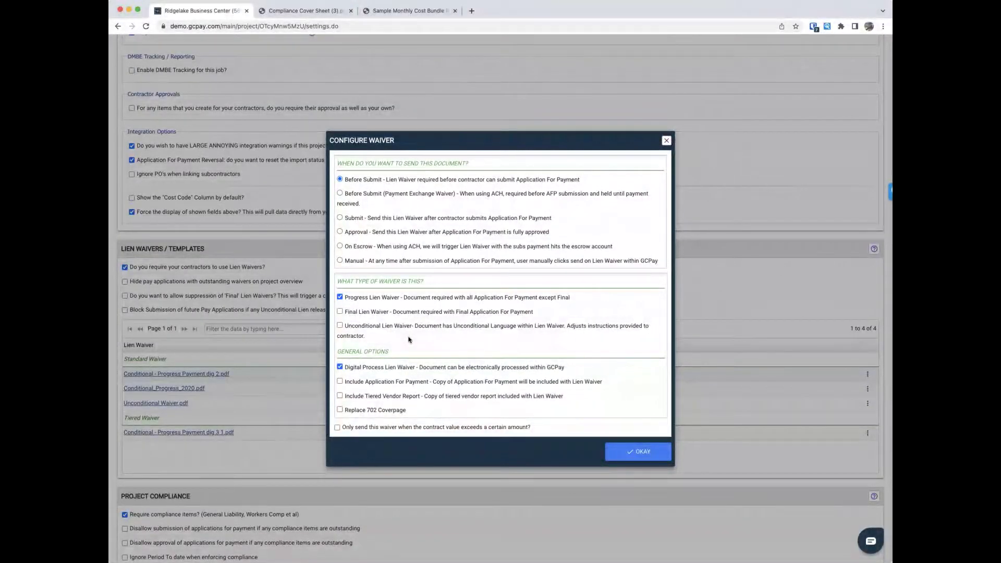
click(342, 368)
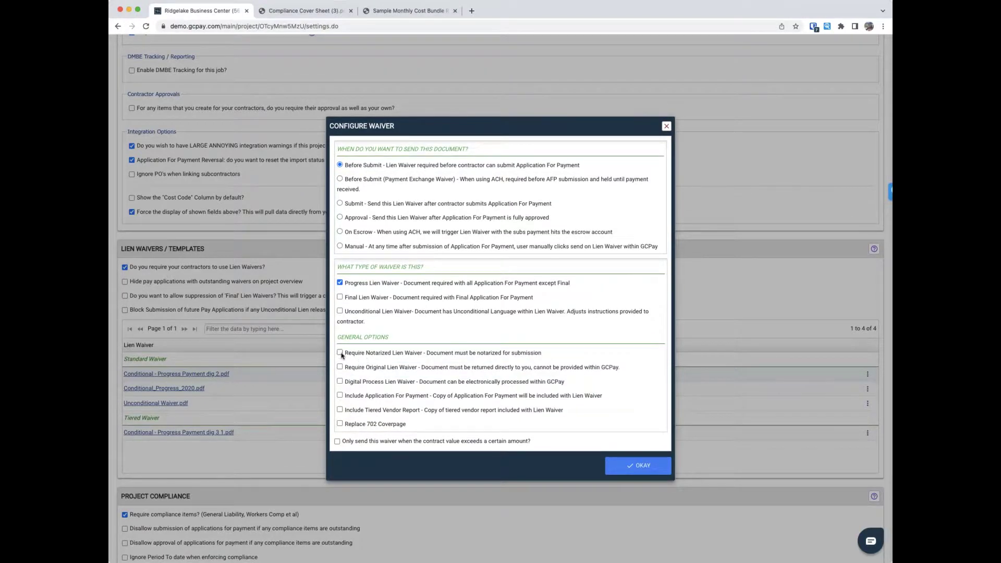
click(341, 354)
click(666, 133)
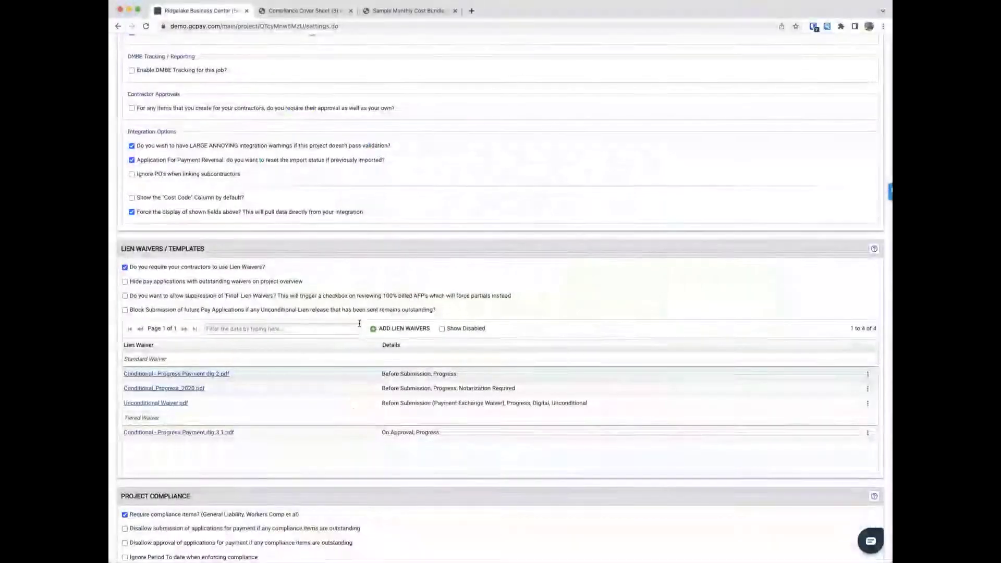
- Examine the project's compliance requirements, required documents and required checklist items in the project settings
scroll(501, 297, down, 3)
scroll(245, 295, down, 5)
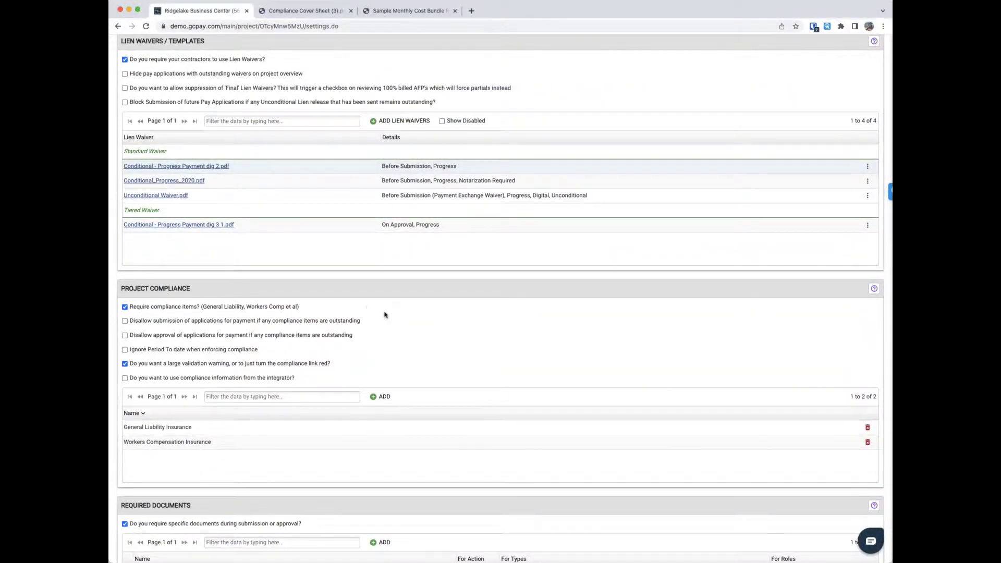
scroll(385, 315, down, 4)
scroll(235, 365, down, 2)
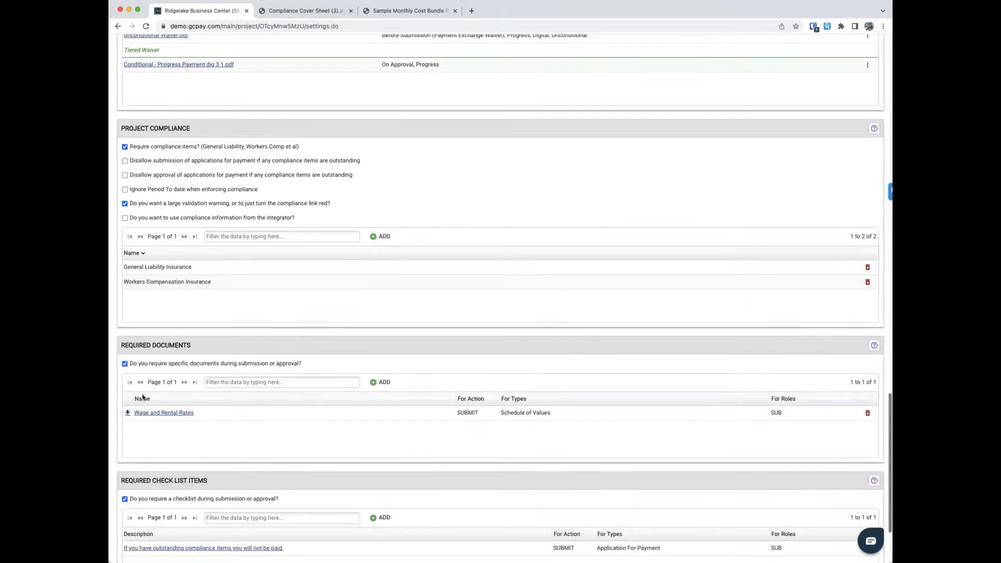
scroll(288, 448, down, 2)
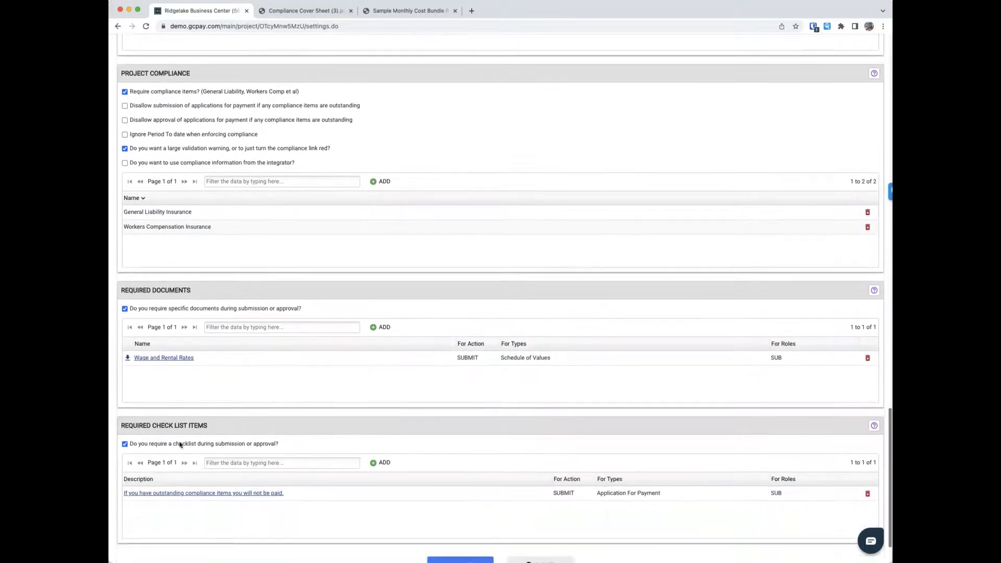
scroll(428, 443, down, 2)
- Log out of the general contractor account and sign in as Jackson Heating & A/C's user with the saved username and password
scroll(429, 444, up, 20)
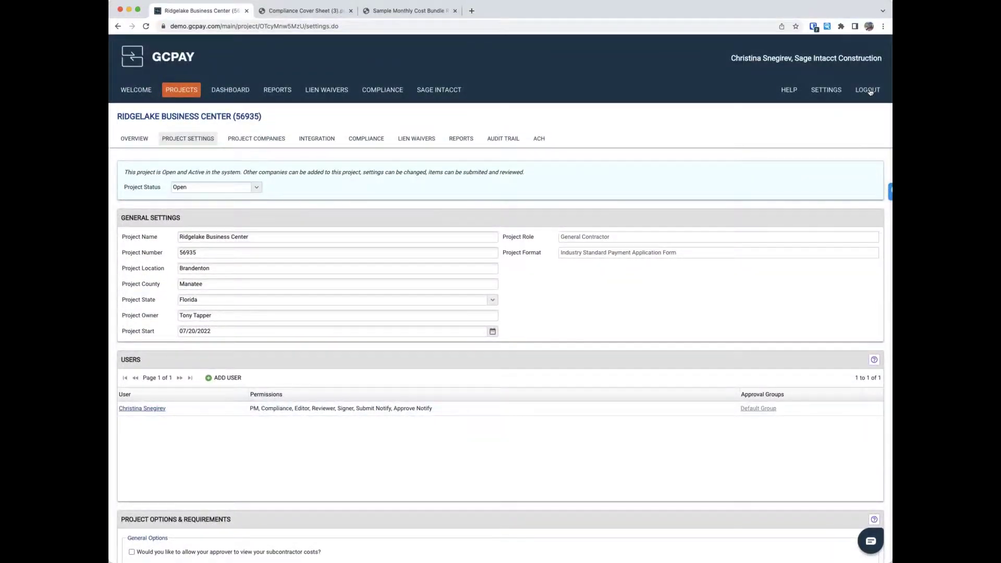
scroll(489, 110, down, 1)
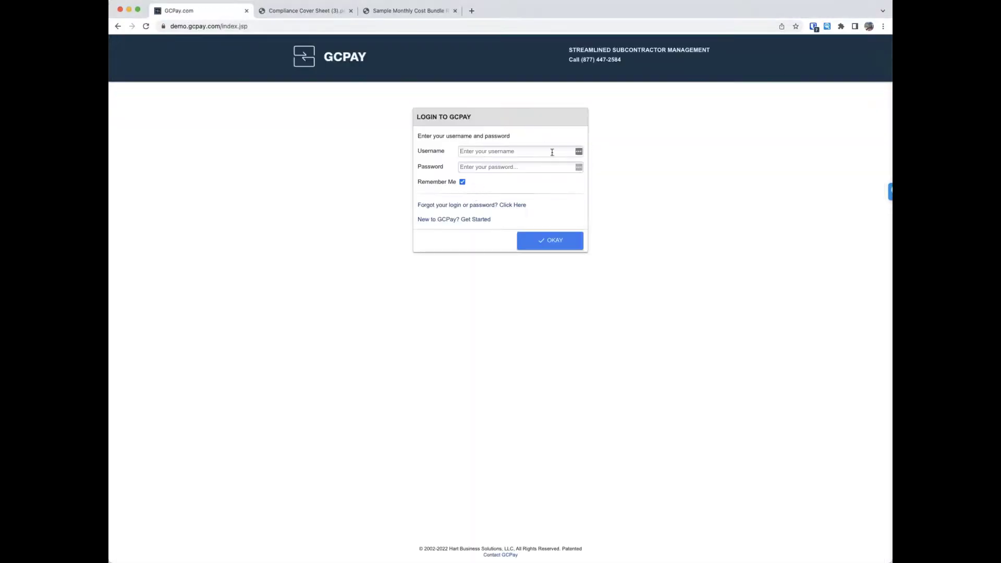
double_click(532, 152)
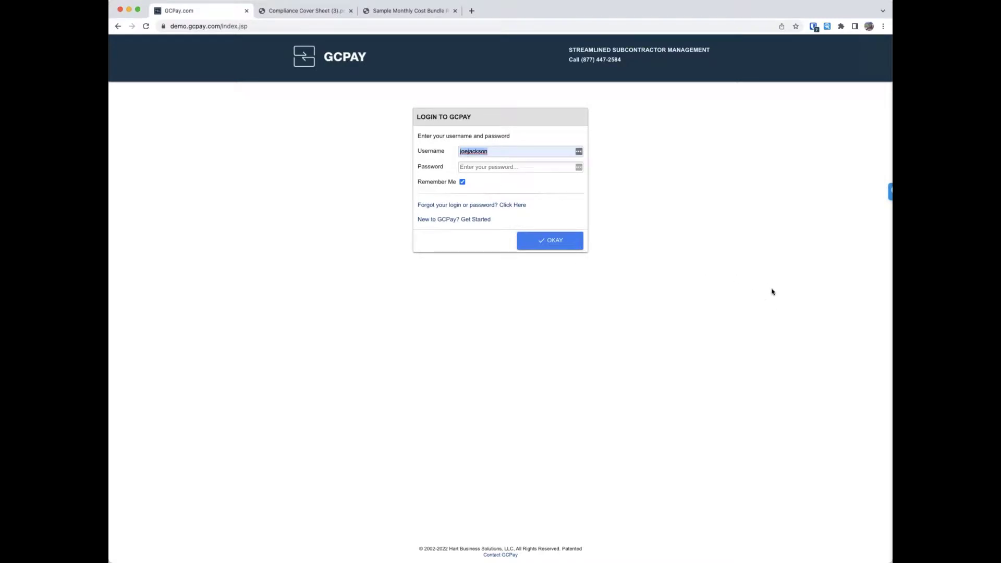
key(super+backslash)
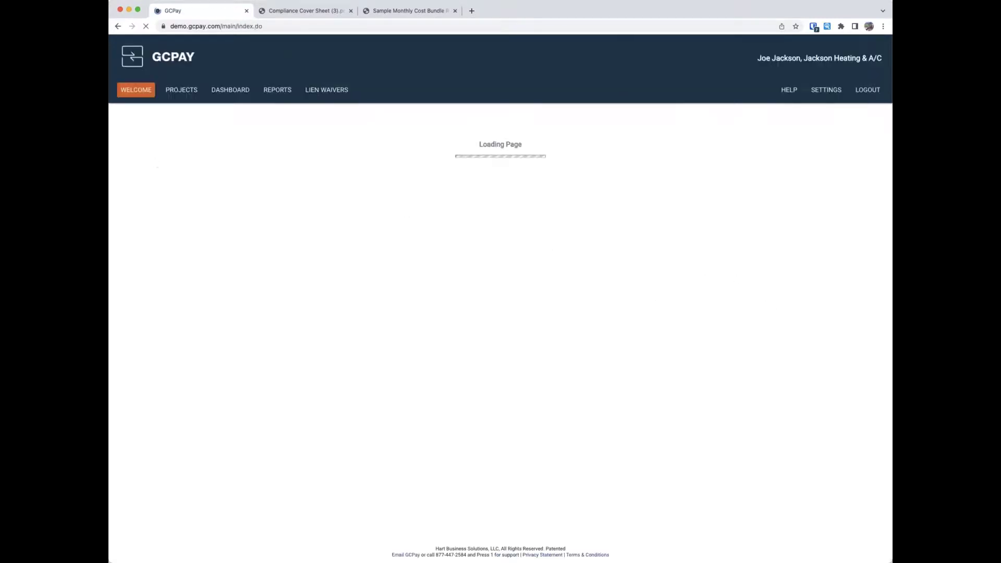
- Filter the projects by "ridg" and open Ridgelake Business Center as the subcontractor
click(186, 91)
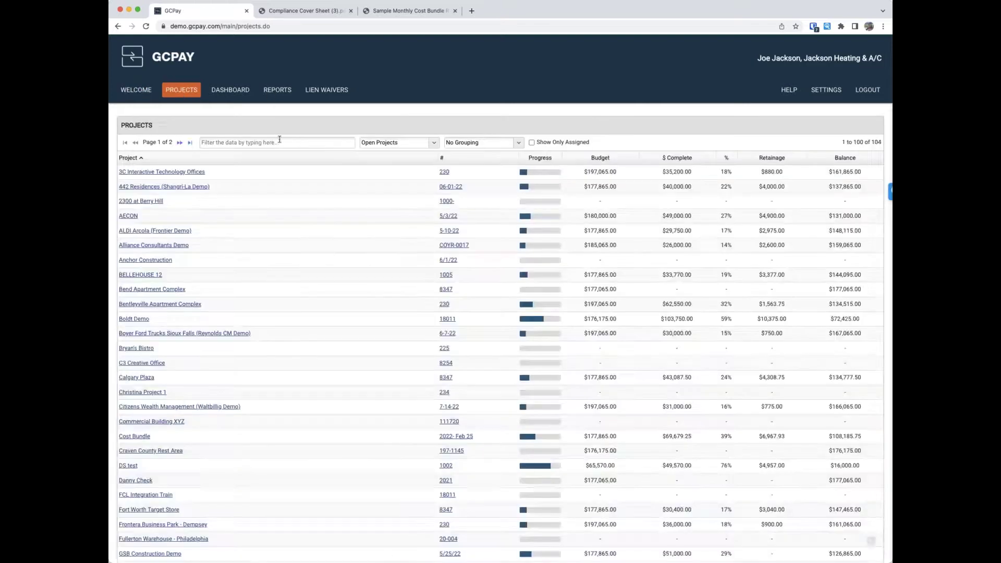
click(278, 142)
text(ridg)
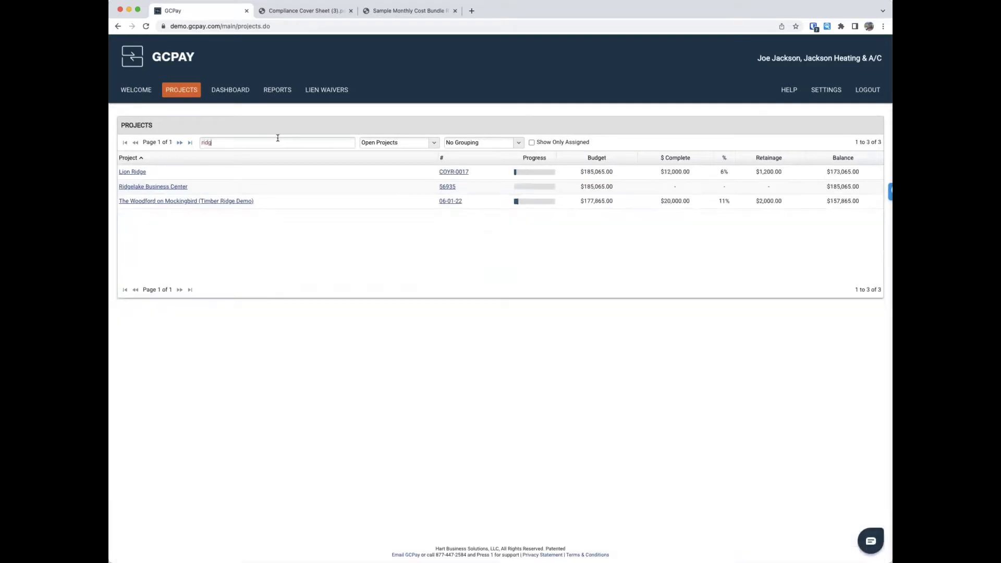
click(169, 188)
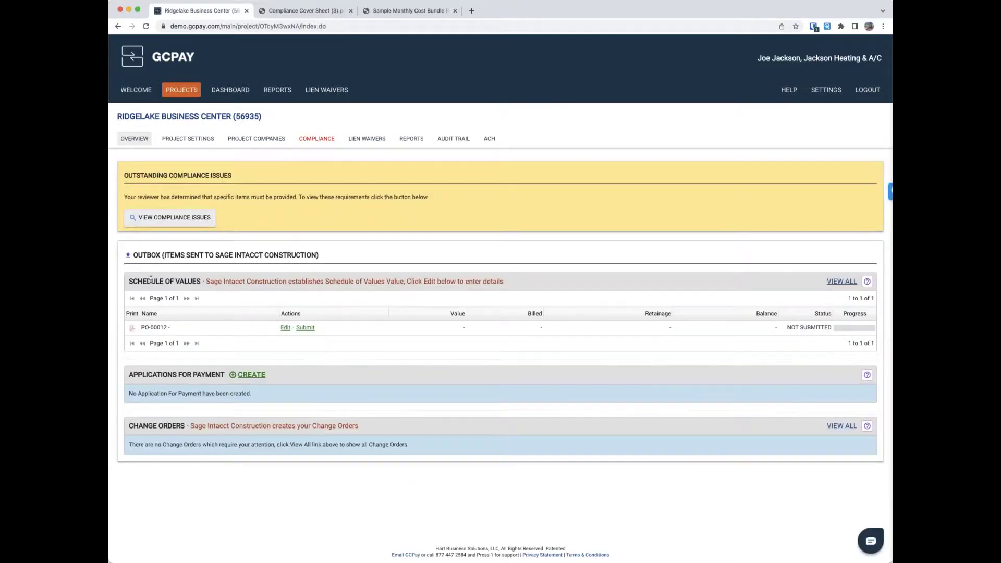
- Create a new application for payment for Jackson Heating & A/C from the project overview
drag(138, 283, 200, 284)
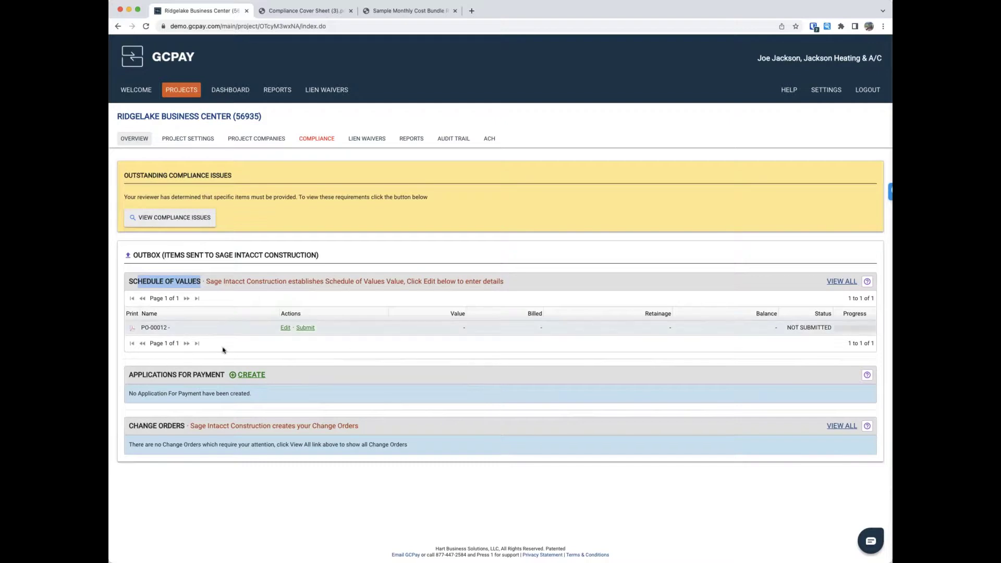
click(157, 373)
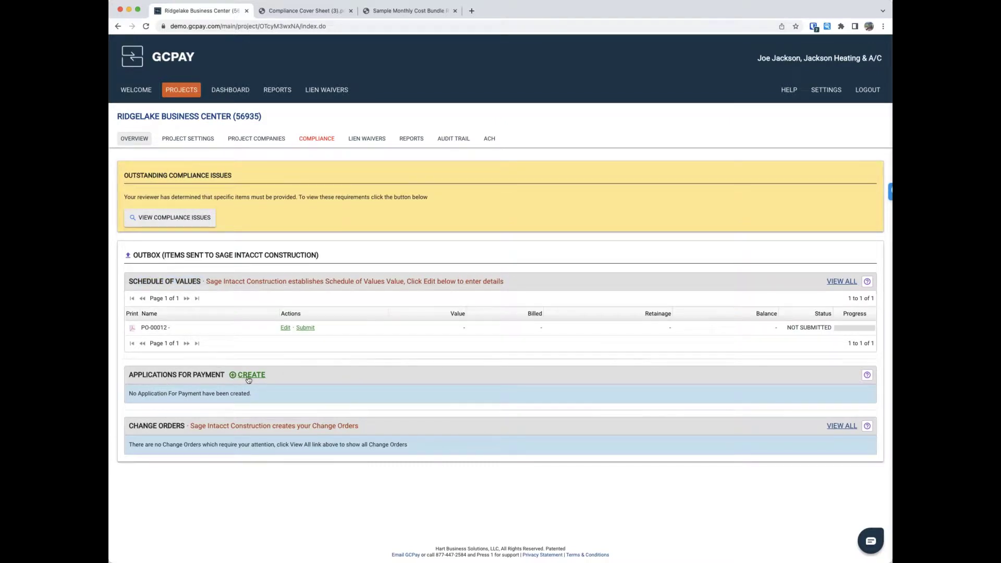
click(249, 376)
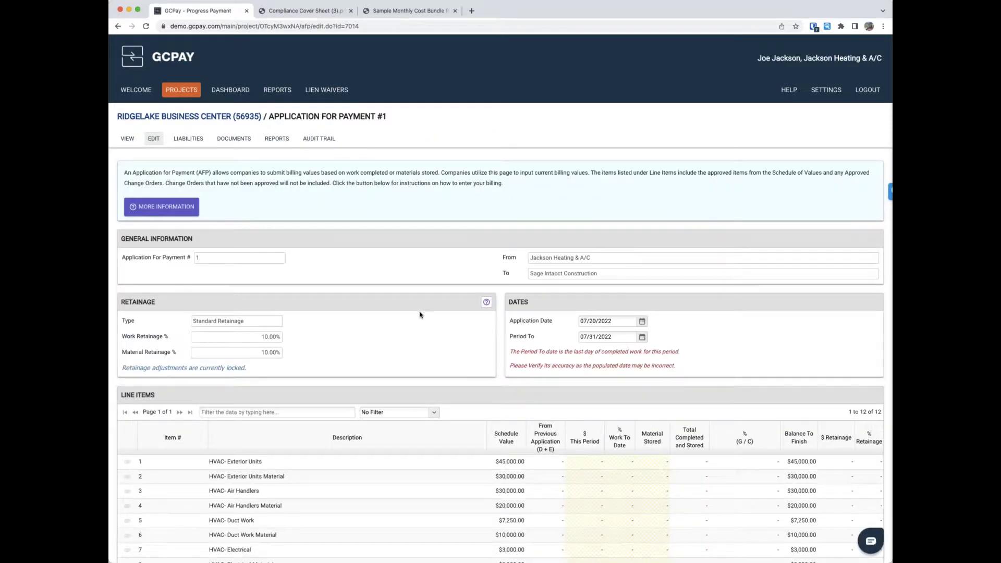
- Read the help on retainage types in the application for payment and close it
scroll(423, 337, down, 1)
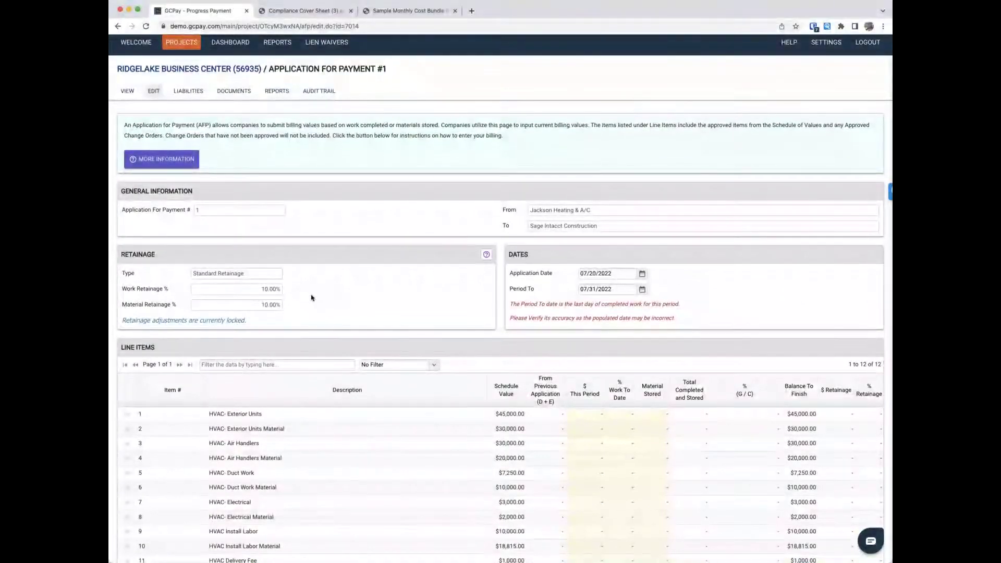
click(487, 255)
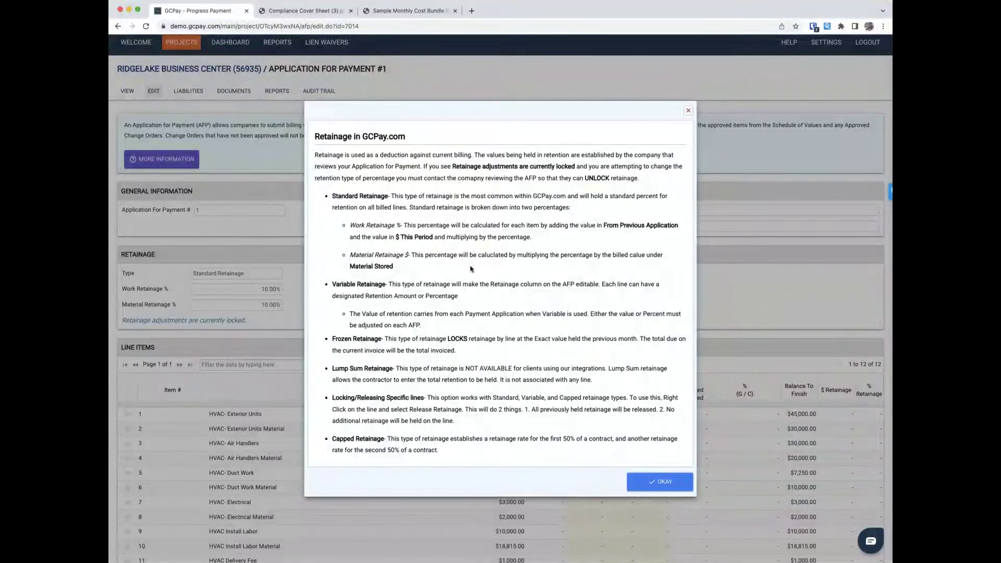
click(652, 484)
- Bill $20,000 this period for HVAC- Exterior Units and set HVAC- Air Handlers to 50% work to date
scroll(411, 392, down, 5)
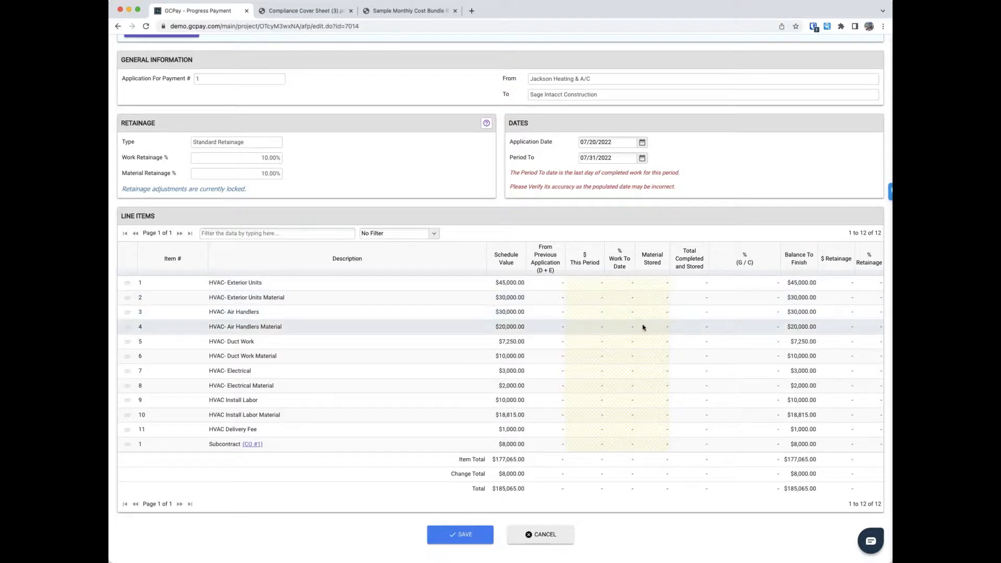
click(580, 283)
text(20)
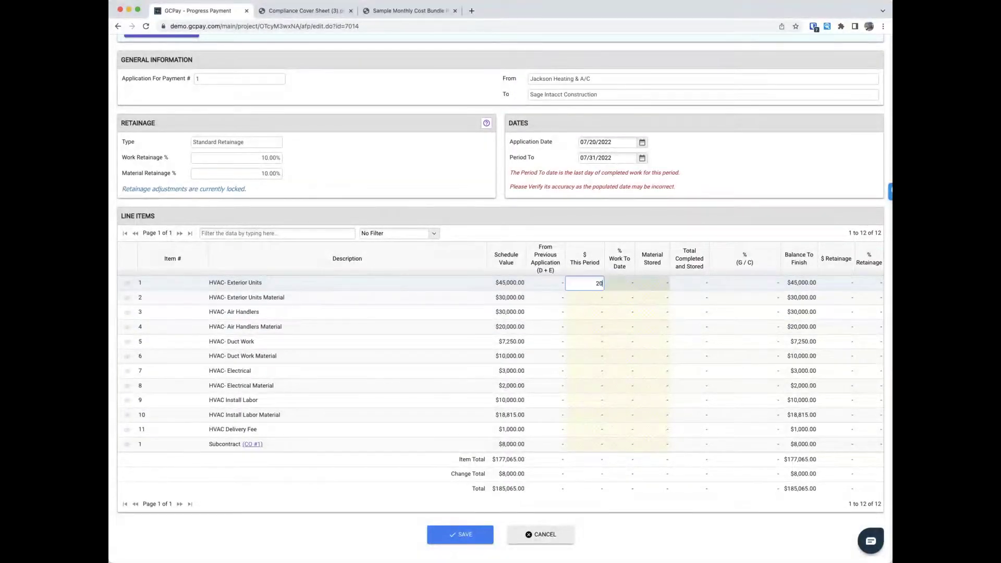
text(000)
key(Return)
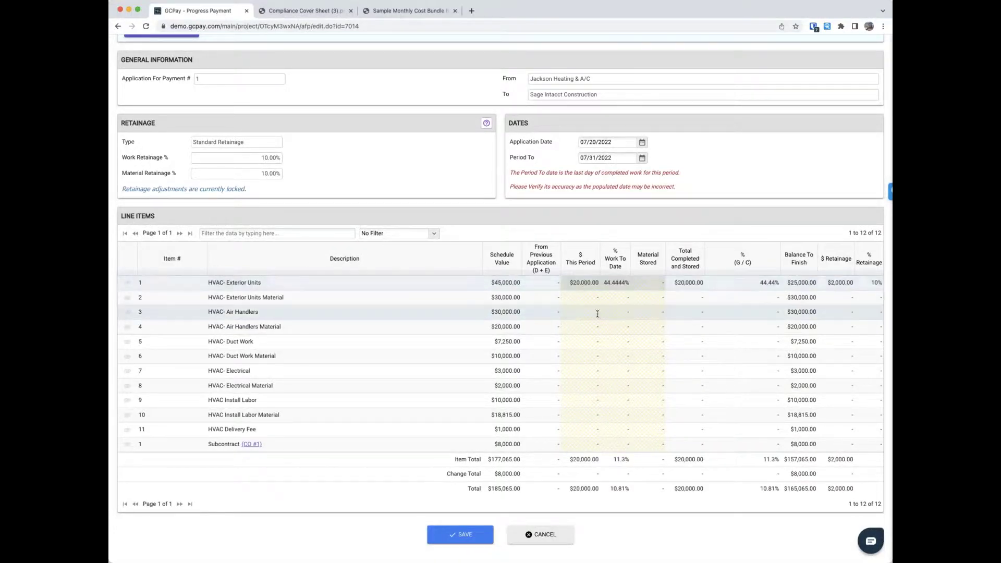
click(614, 314)
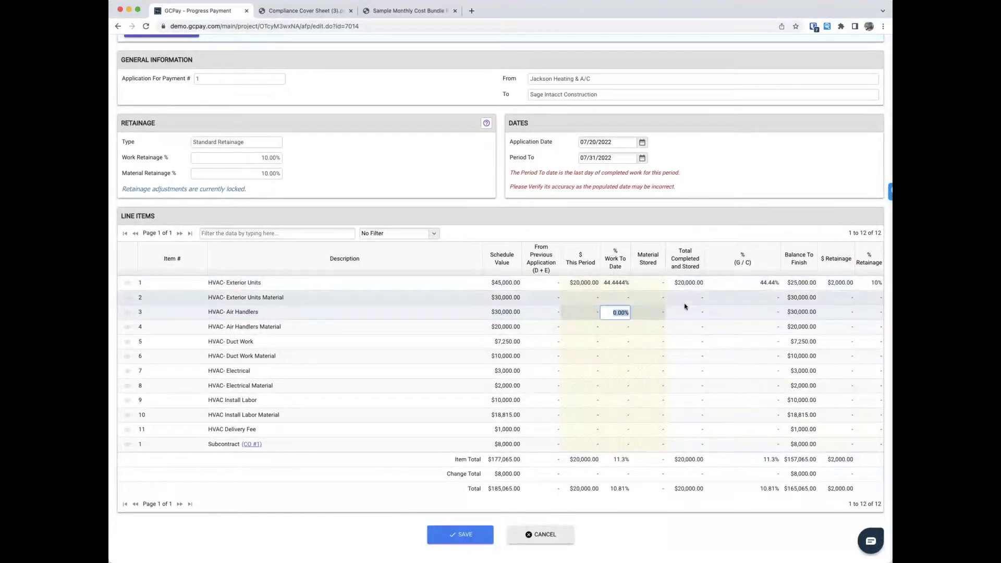
text(50)
key(Return)
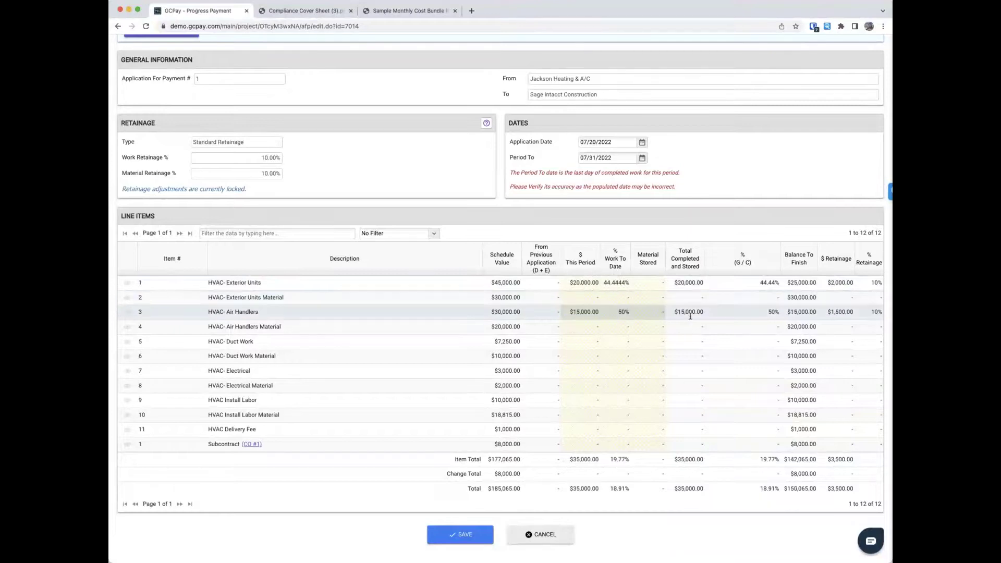
- Set the work to date to 35% for HVAC- Duct Work and 60% for HVAC- Electrical
click(618, 342)
text(35)
key(Return)
click(618, 372)
text(60)
key(Return)
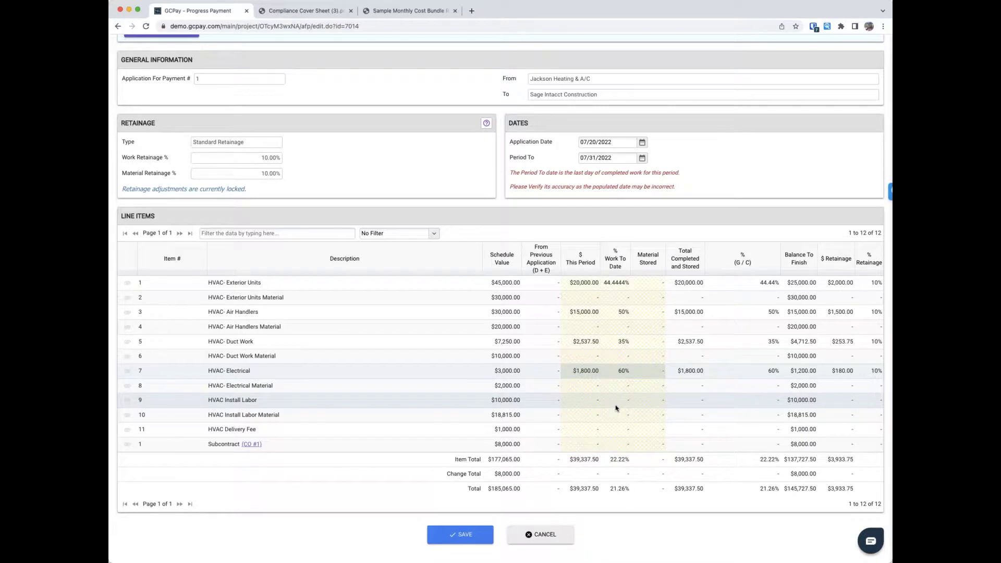
- Try billing $12,000 this period for HVAC Install Labor, and enter $1,000.01 instead
click(582, 403)
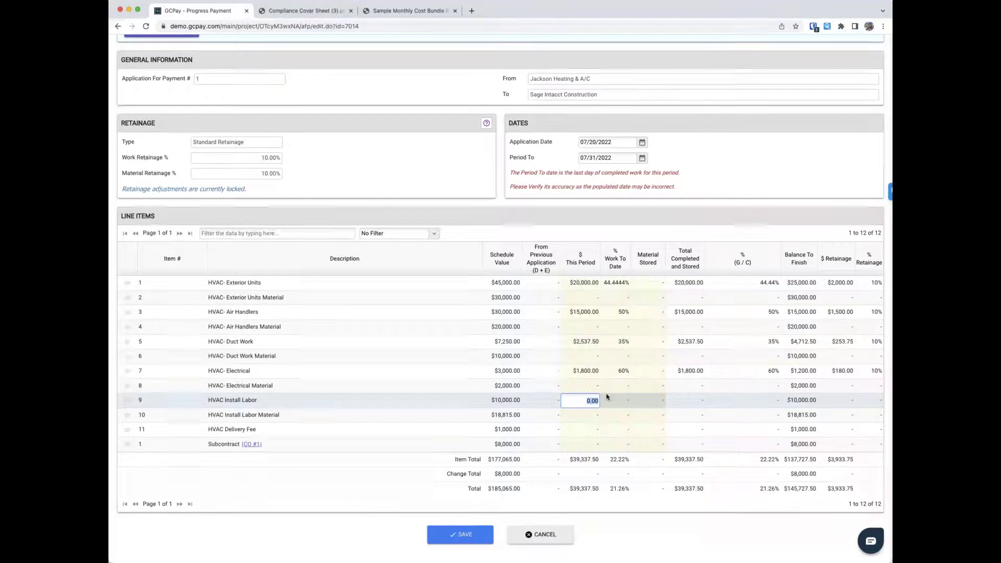
text(12,000)
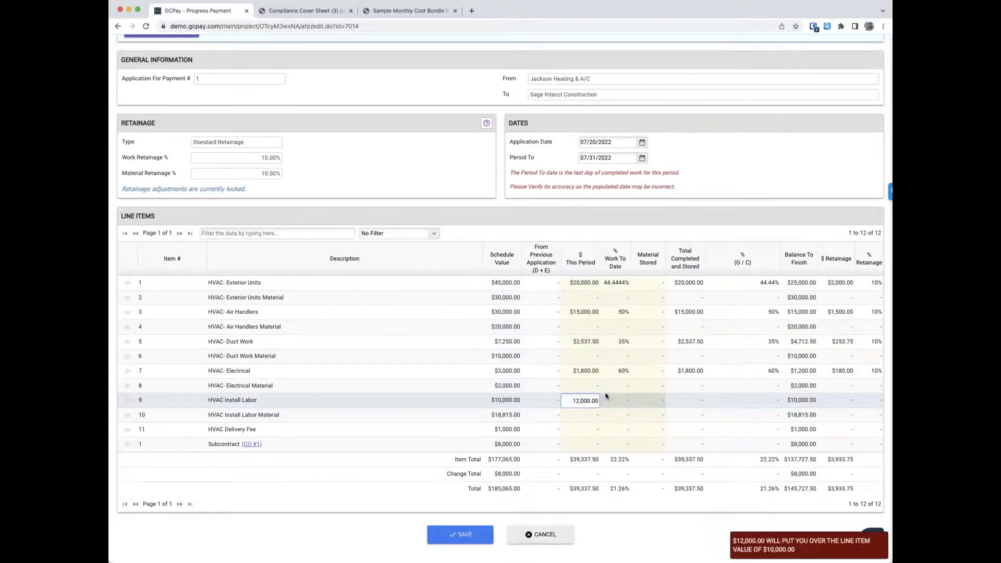
double_click(596, 401)
text(10000)
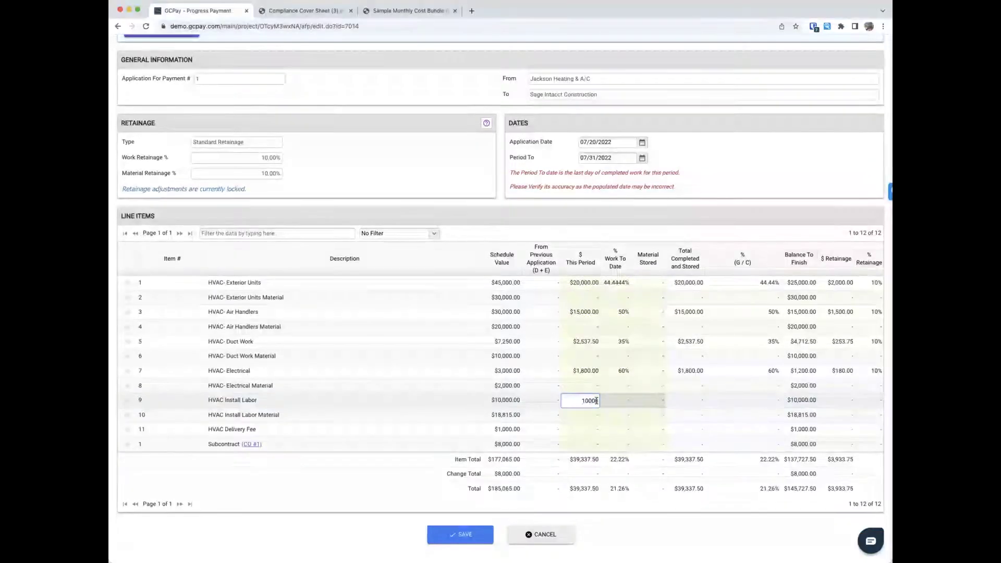
text(.)
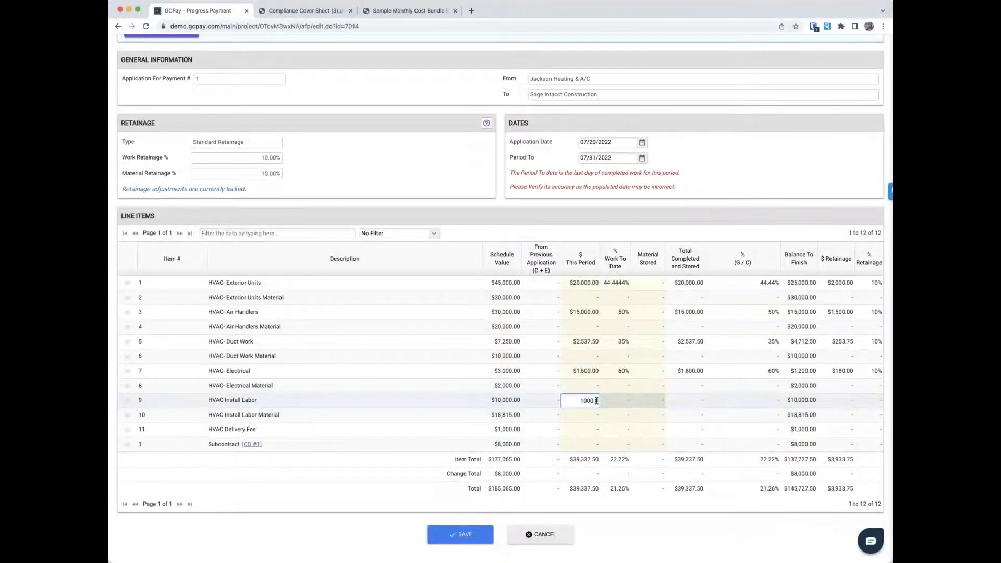
text(01)
key(Return)
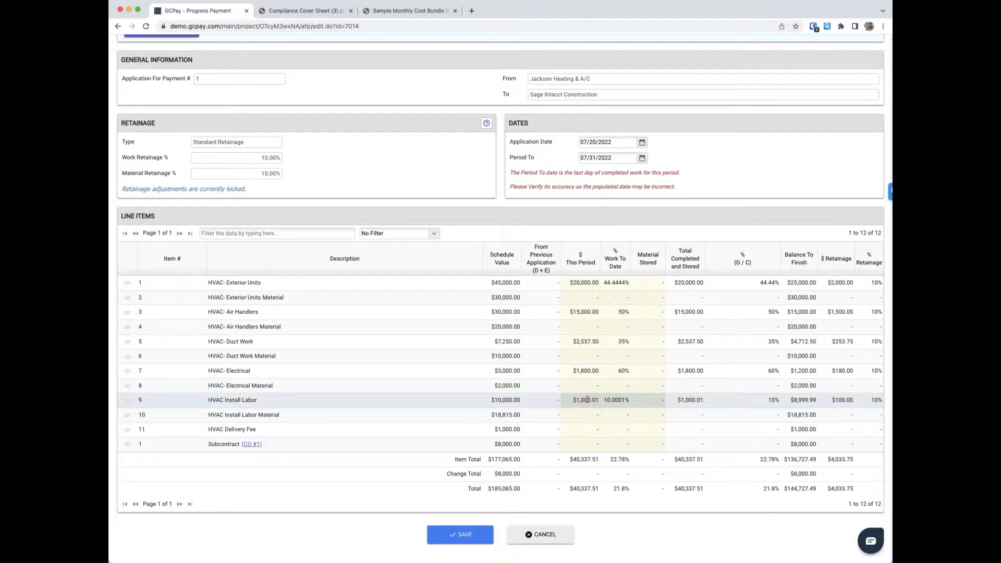
- Try billing $10,000.01 this period for the HVAC Install Labor line item
click(588, 401)
double_click(588, 400)
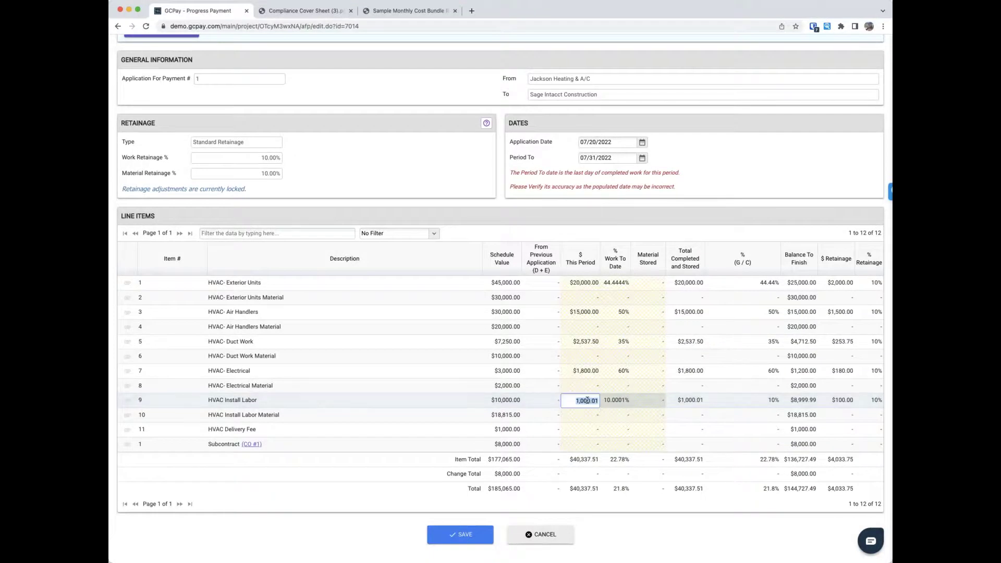
text(10,00)
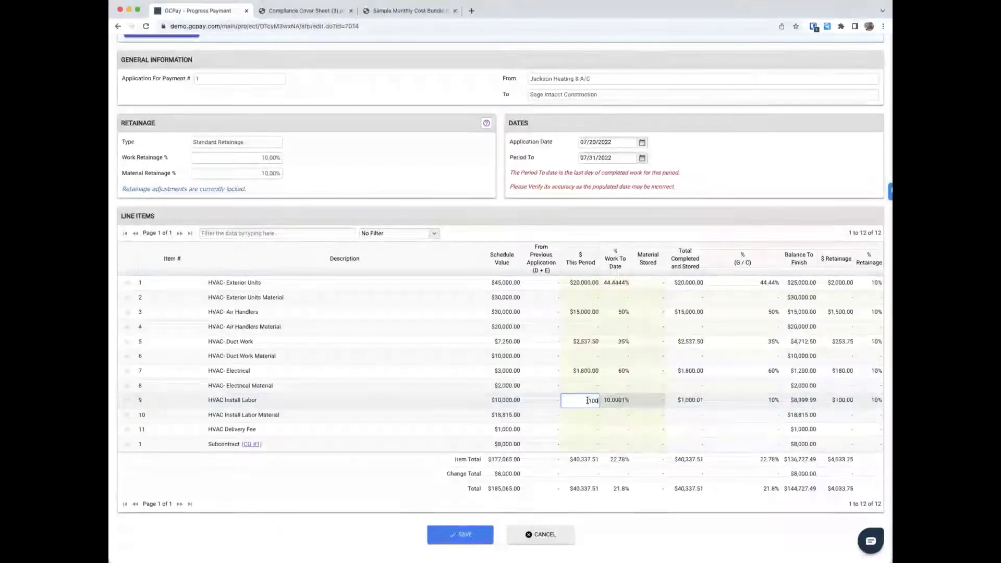
text(0)
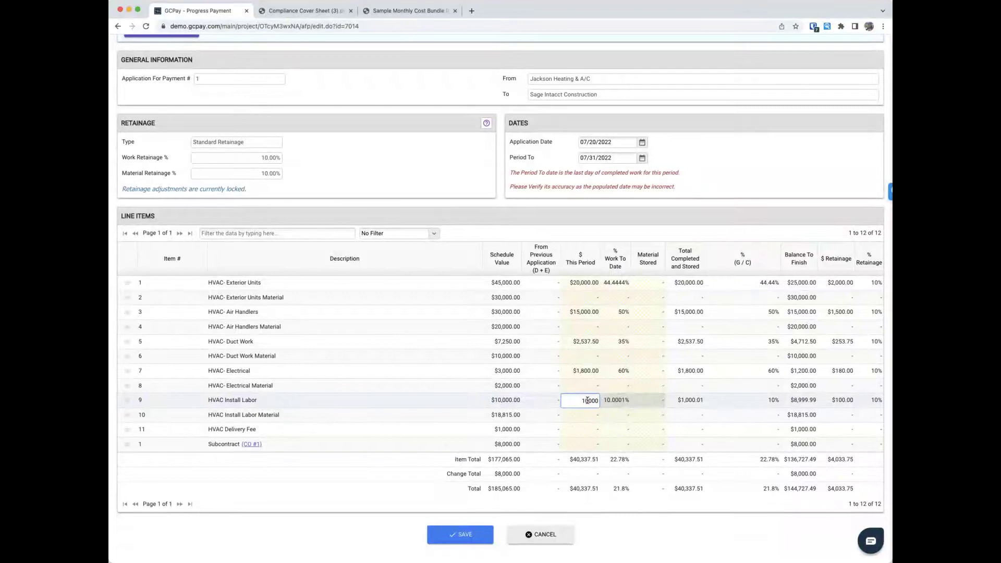
text(.01)
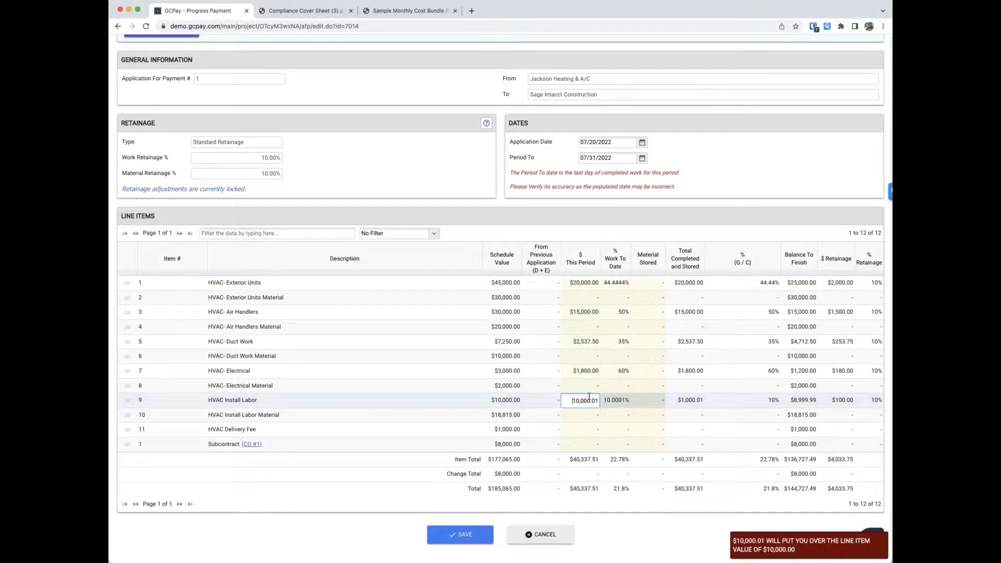
- Bill $10,000 this period for the HVAC Install Labor line item
double_click(588, 400)
text(10000)
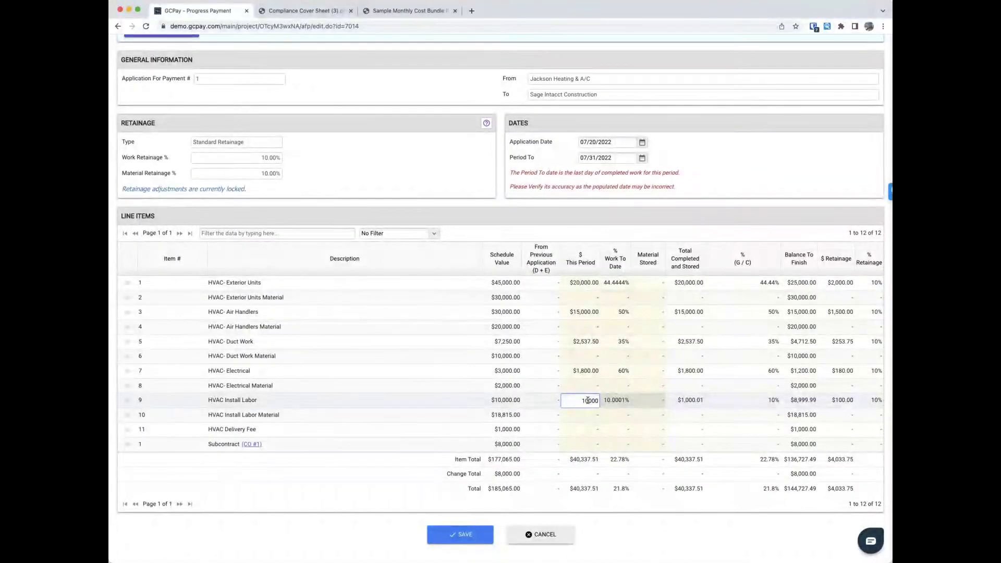
key(Return)
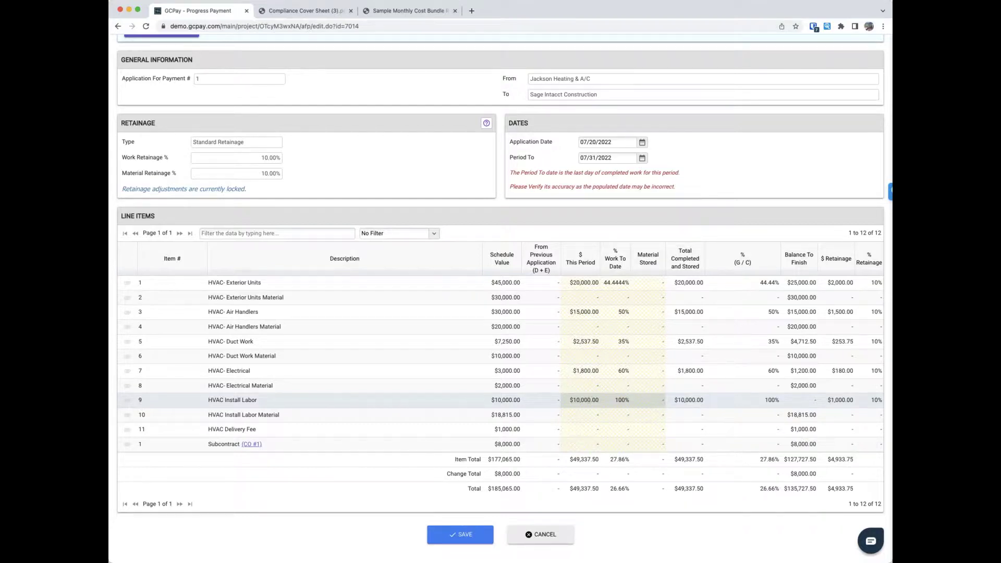
- View the details of change order CO #1 and set its Subcontract line to 50% work to date
scroll(495, 433, up, 1)
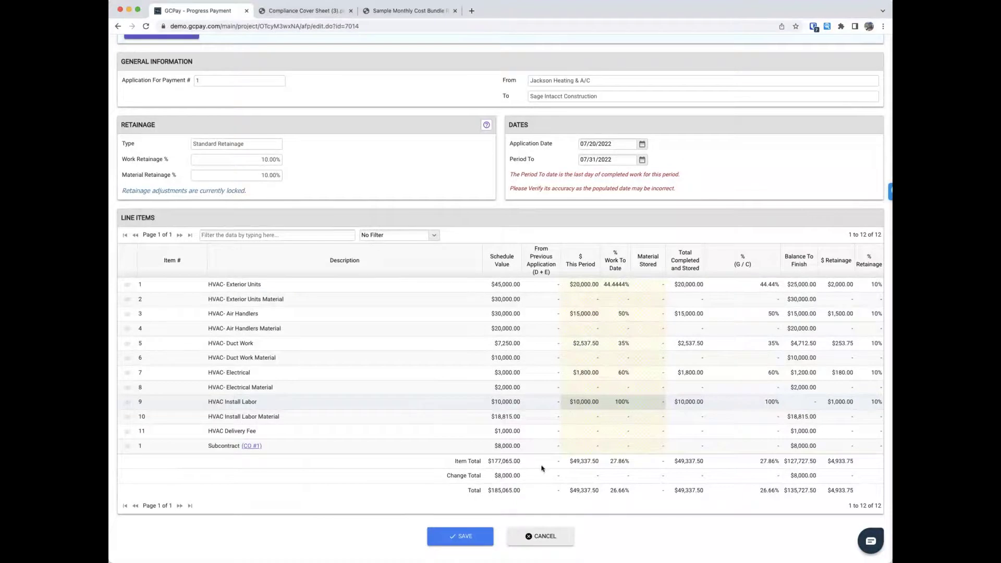
click(251, 446)
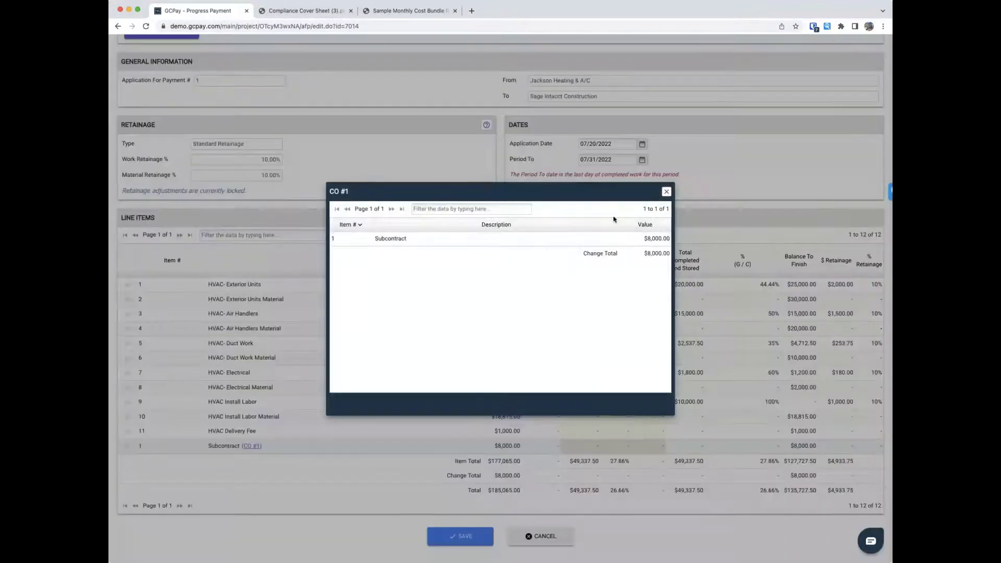
click(667, 192)
click(616, 447)
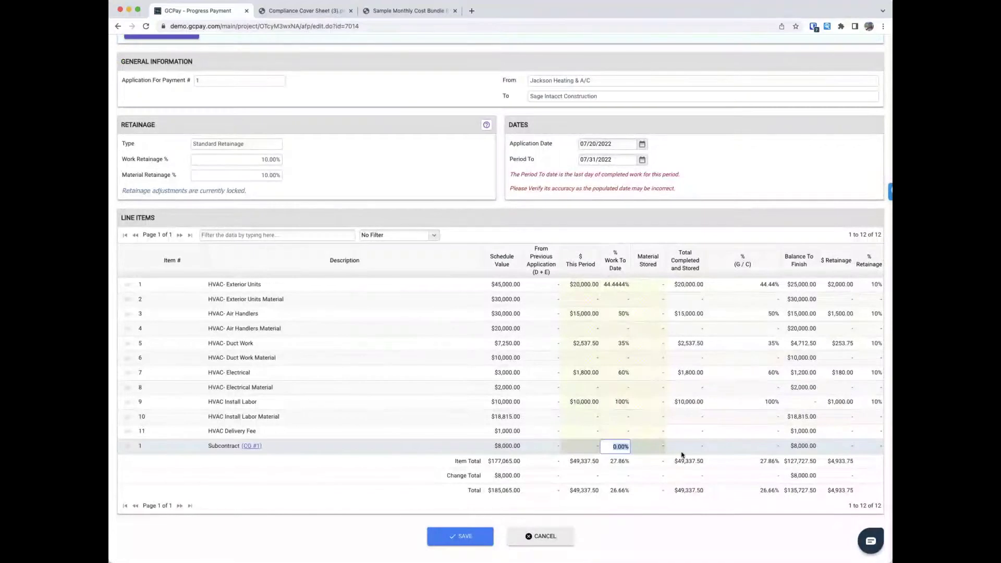
text(50)
key(Return)
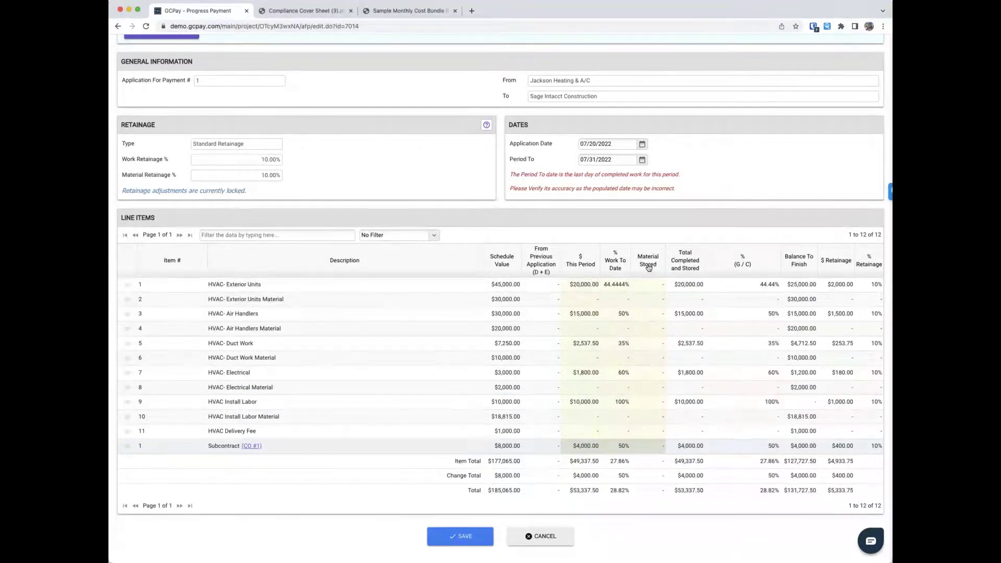
- Enter $3,000 of stored material for HVAC- Air Handlers Material and save the application for payment
click(645, 333)
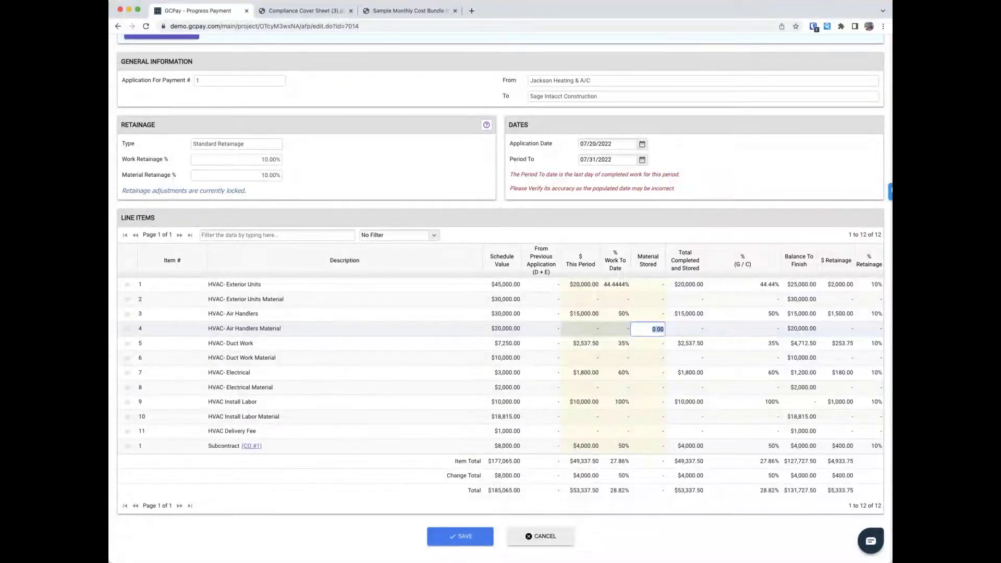
text(300)
key(Return)
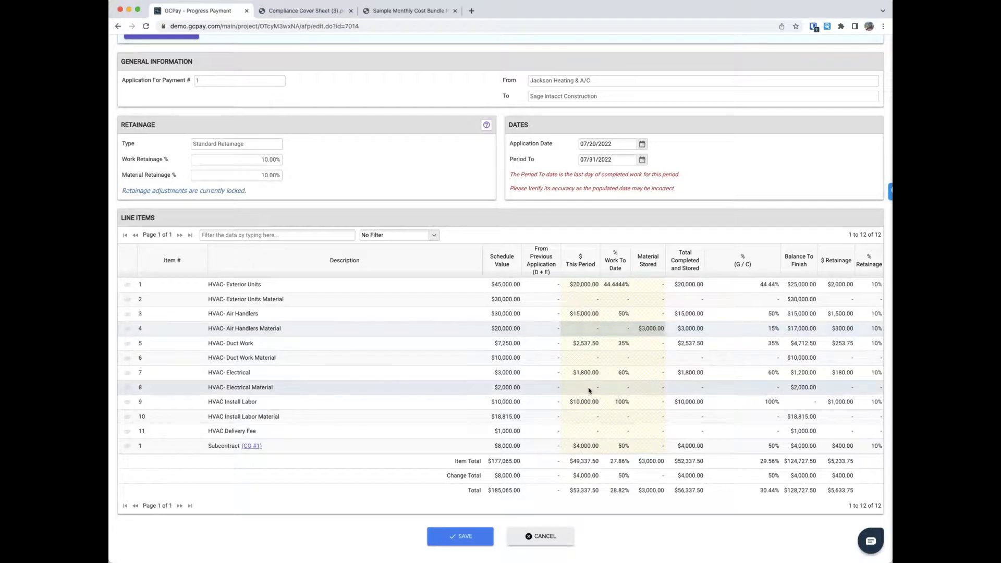
scroll(592, 391, down, 5)
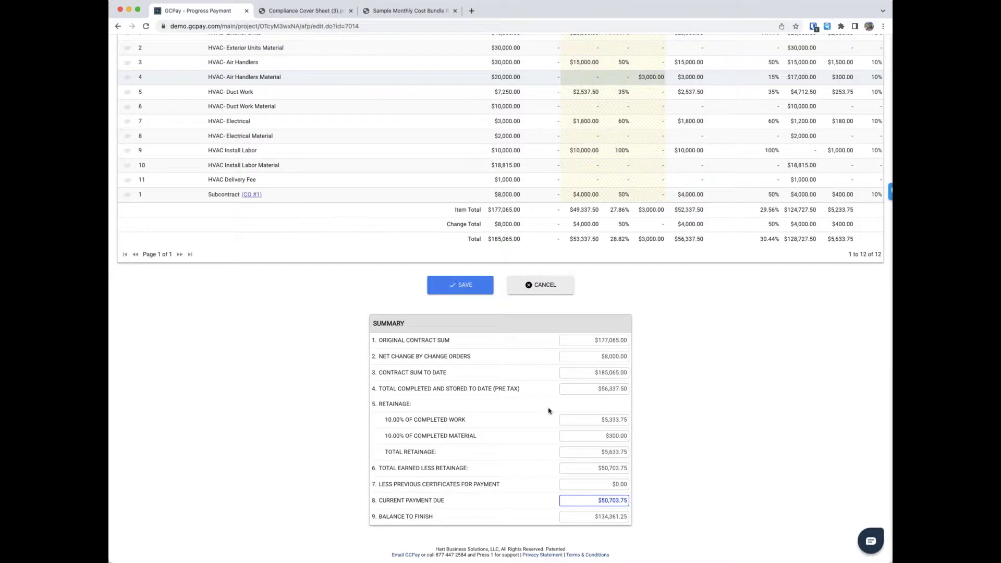
scroll(521, 400, up, 2)
click(446, 340)
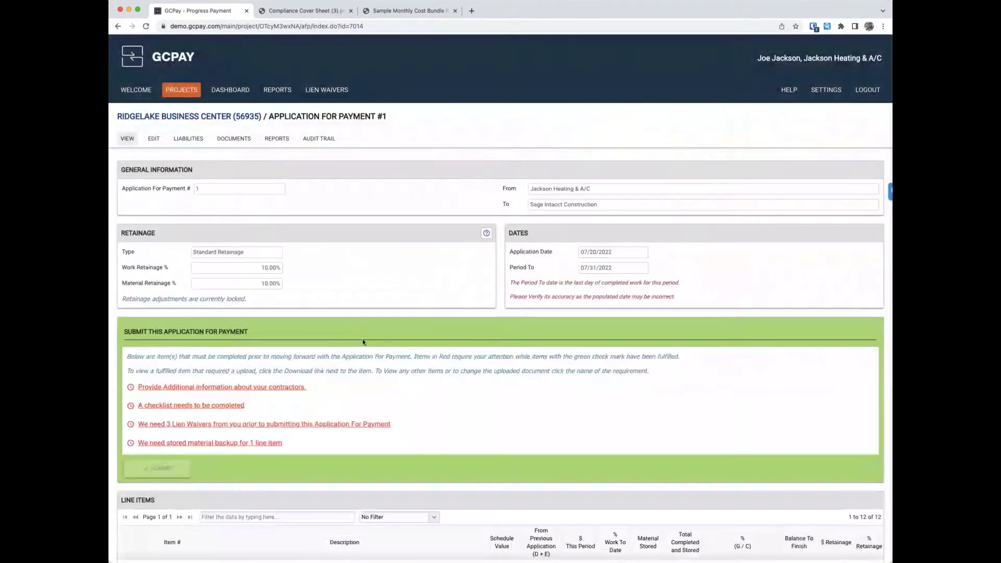
- Choose to report third-party information for the application and add Sal's Supply from the recent contractors
scroll(397, 342, down, 3)
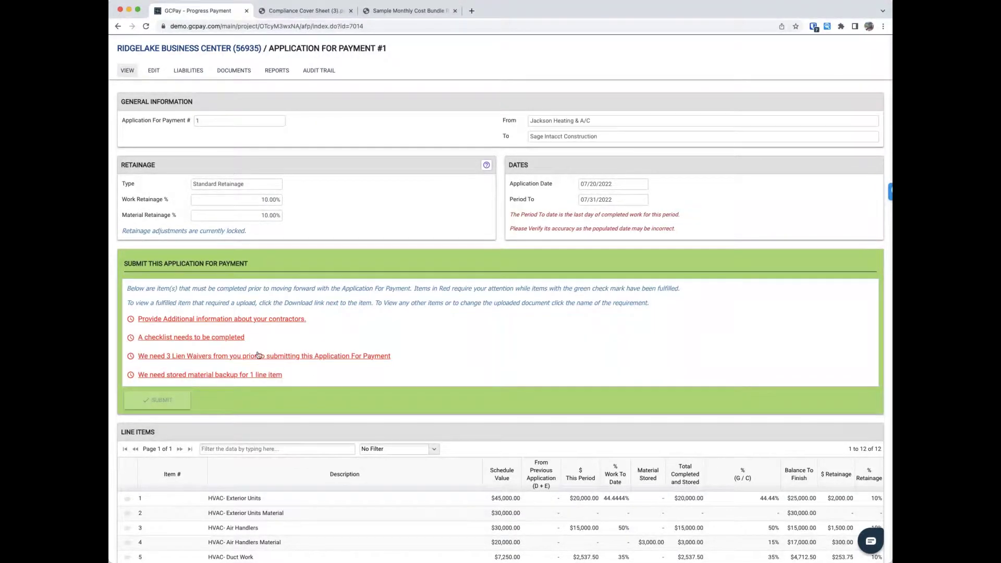
click(248, 320)
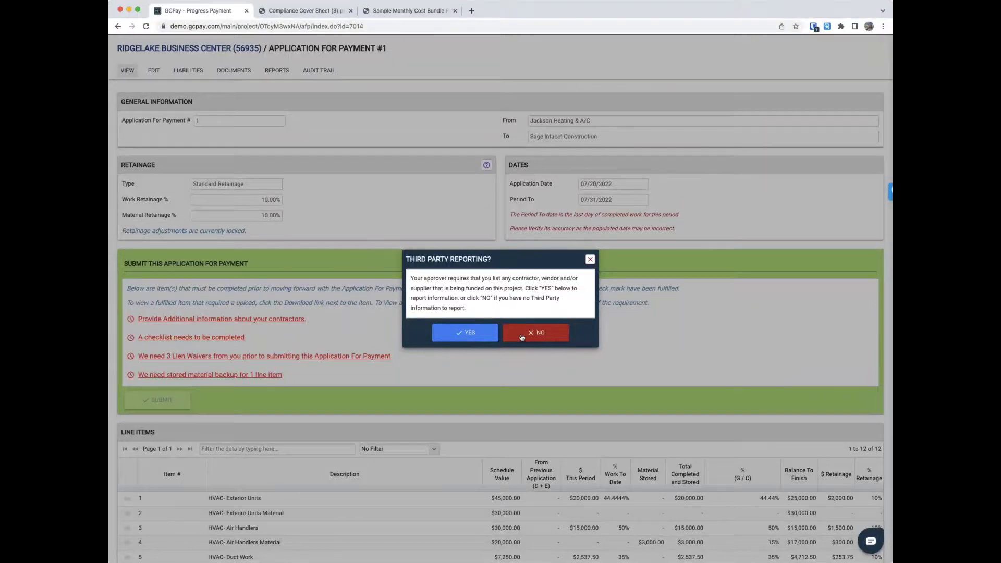
click(472, 338)
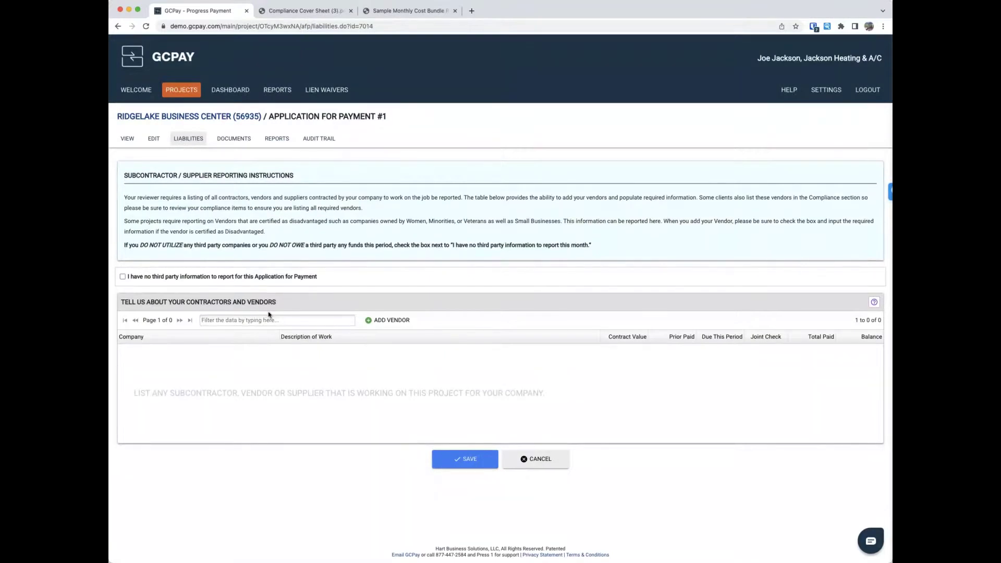
click(381, 320)
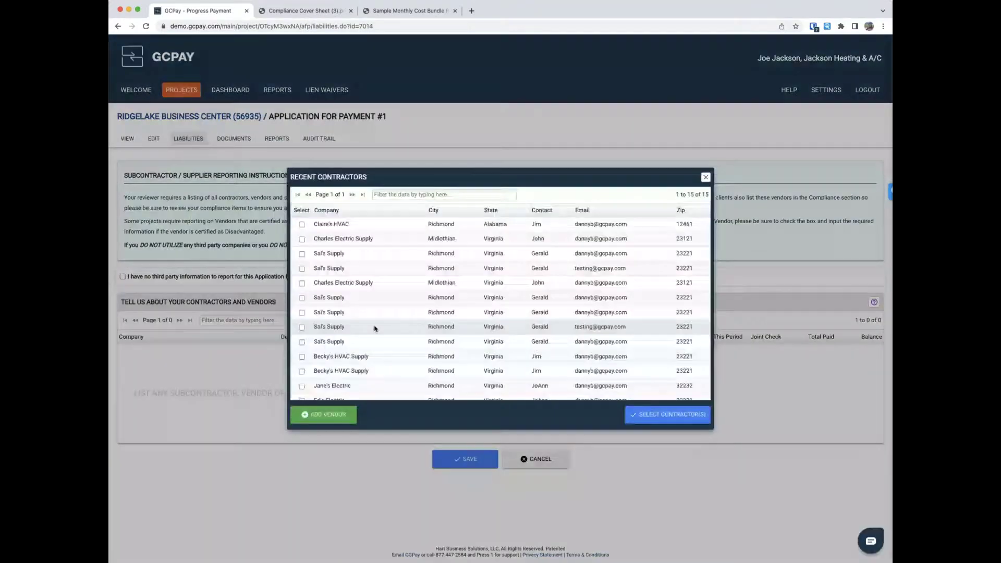
click(302, 299)
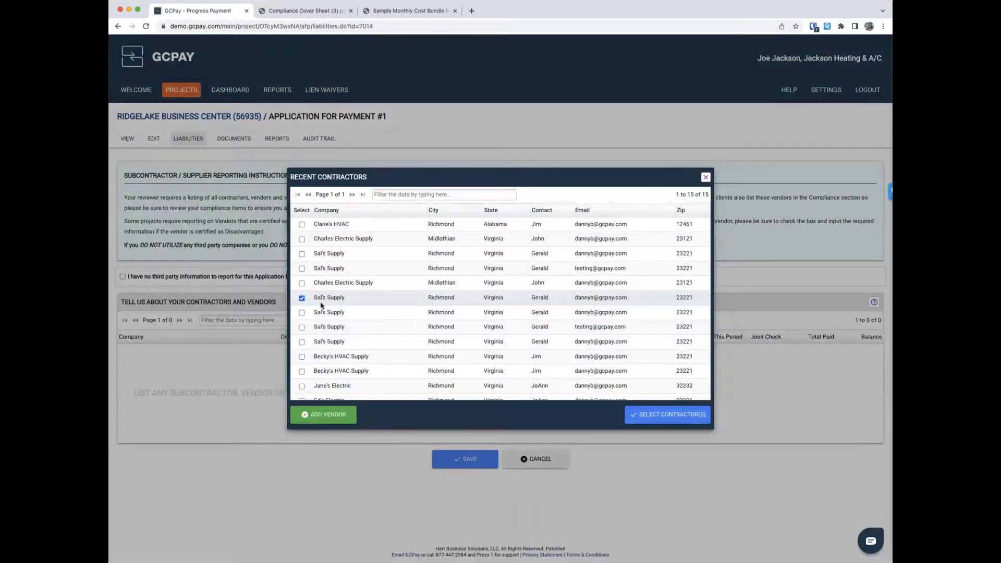
click(671, 416)
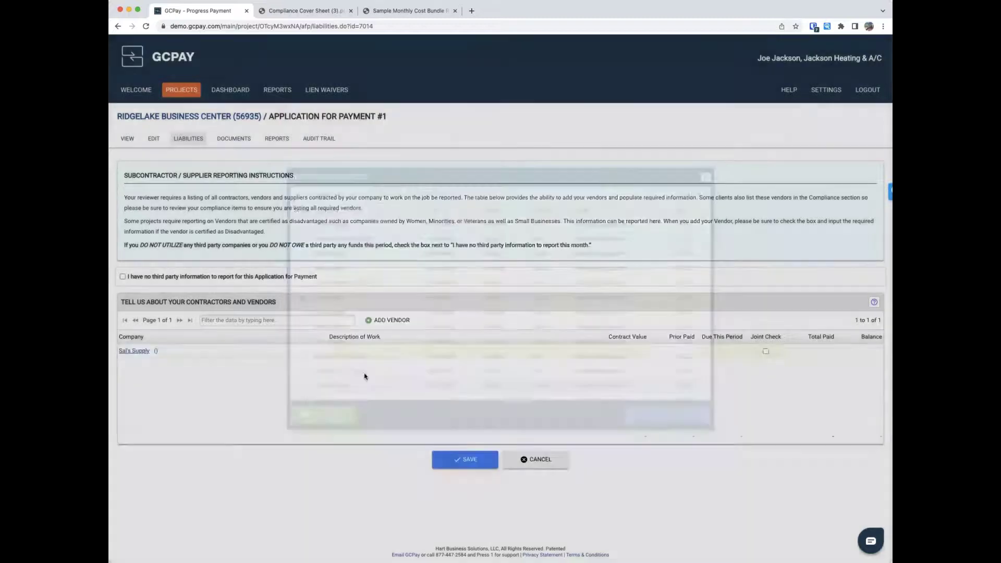
- Describe Sal's Supply's work as refrigeration with a $4,000 contract value and $2,000 due this period, then save and confirm the report
click(349, 350)
text(refrigeration)
key(Tab)
text(4000)
key(Tab)
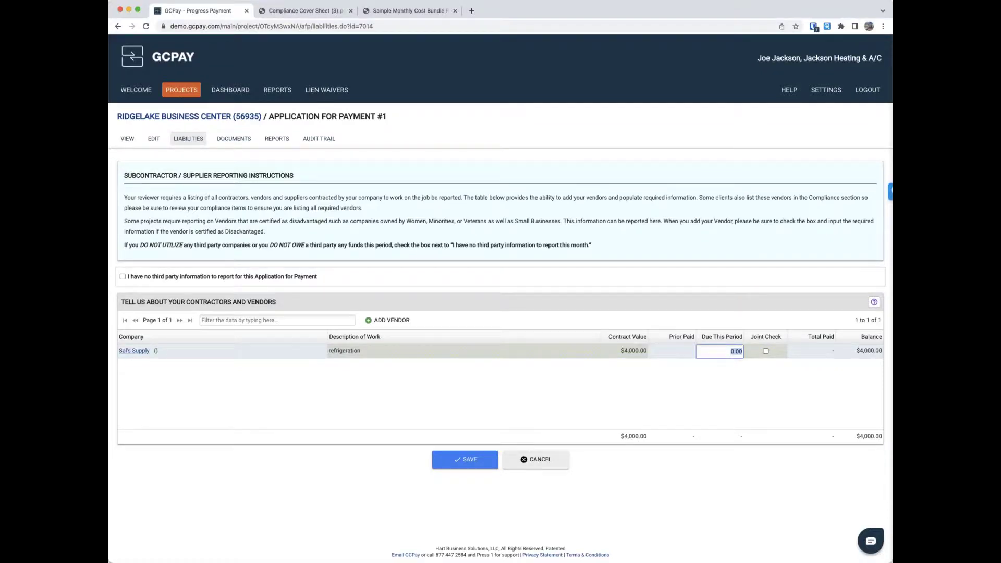
text(2000)
key(Tab)
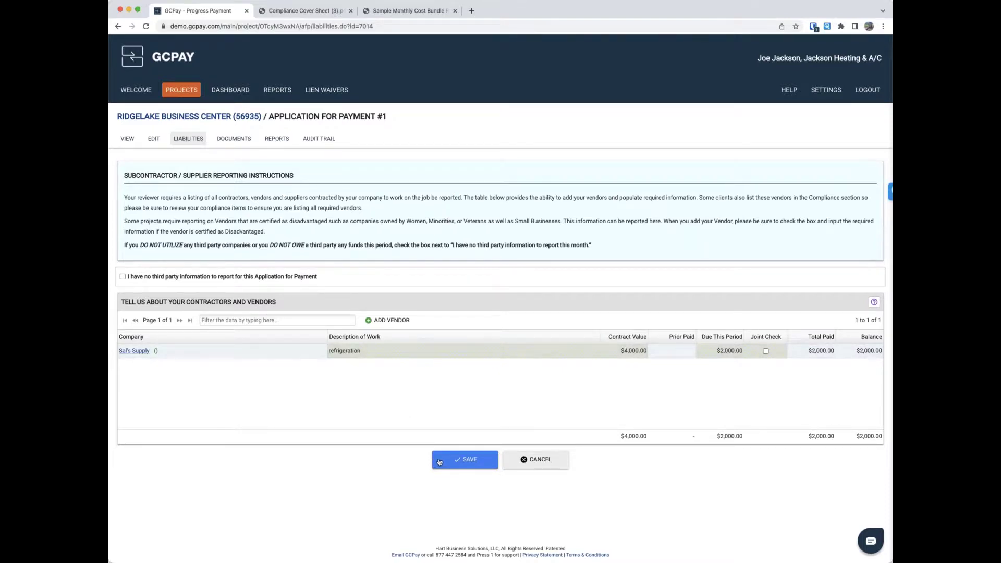
click(443, 463)
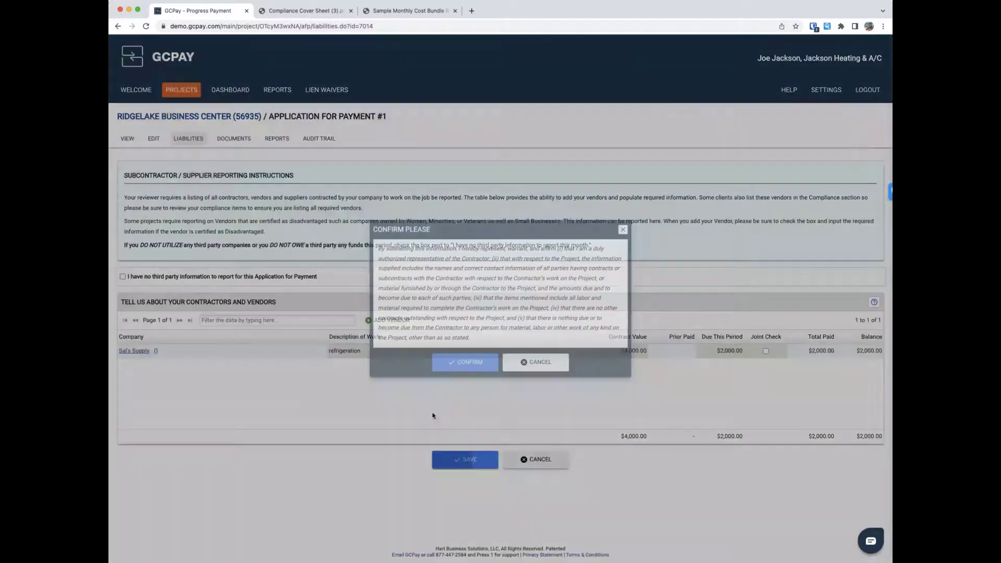
click(480, 363)
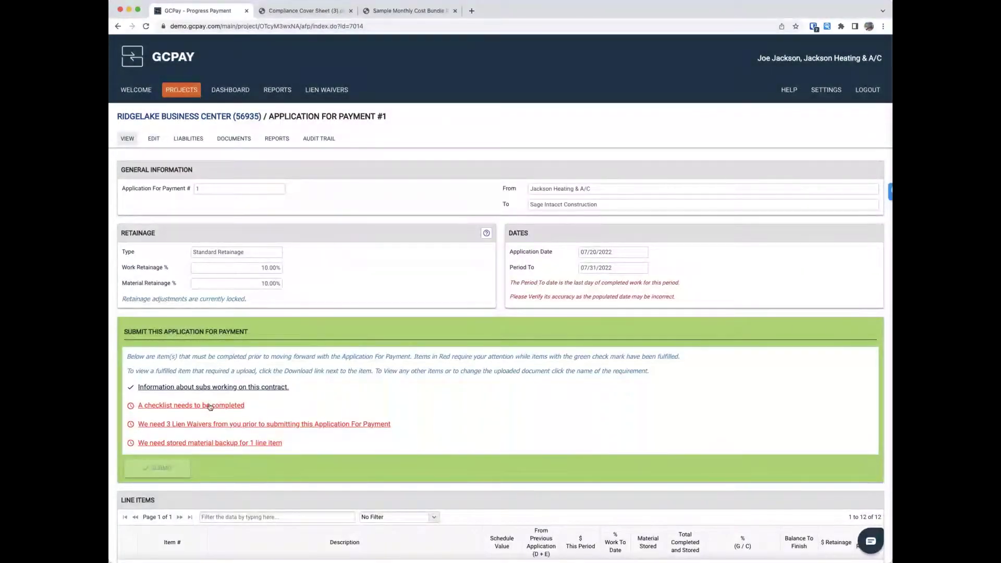
- Complete the submission checklist by acknowledging the reminder about outstanding compliance items
click(214, 406)
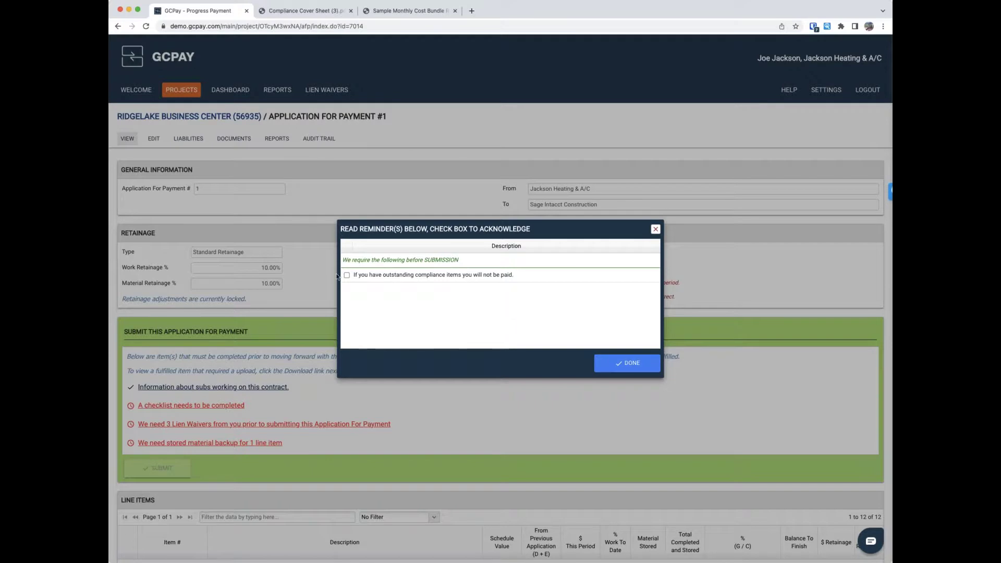
click(347, 276)
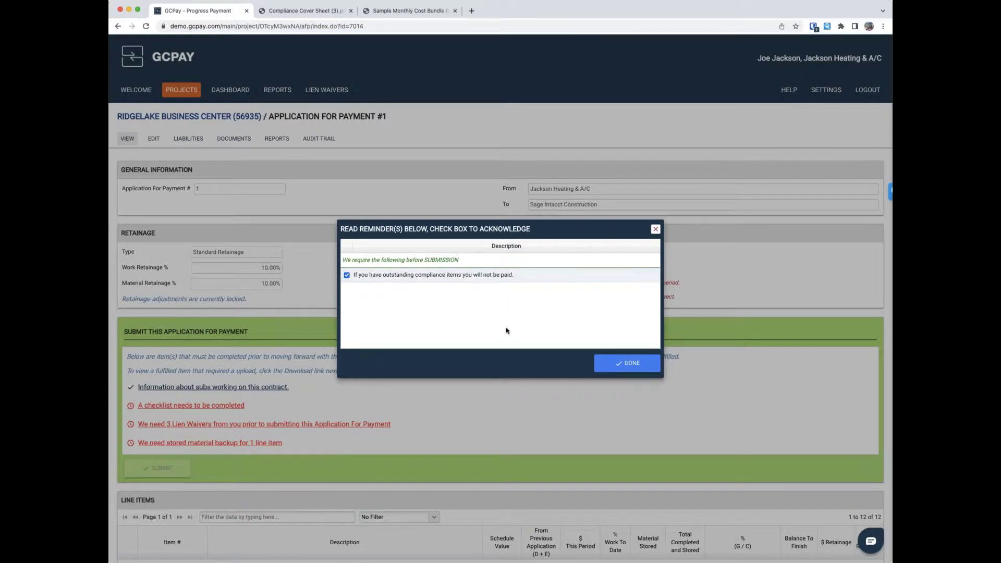
click(609, 365)
- Upload Airhandlers_StoredMaterial.jpg as the stored material backup for HVAC- Air Handlers Material
scroll(327, 384, down, 3)
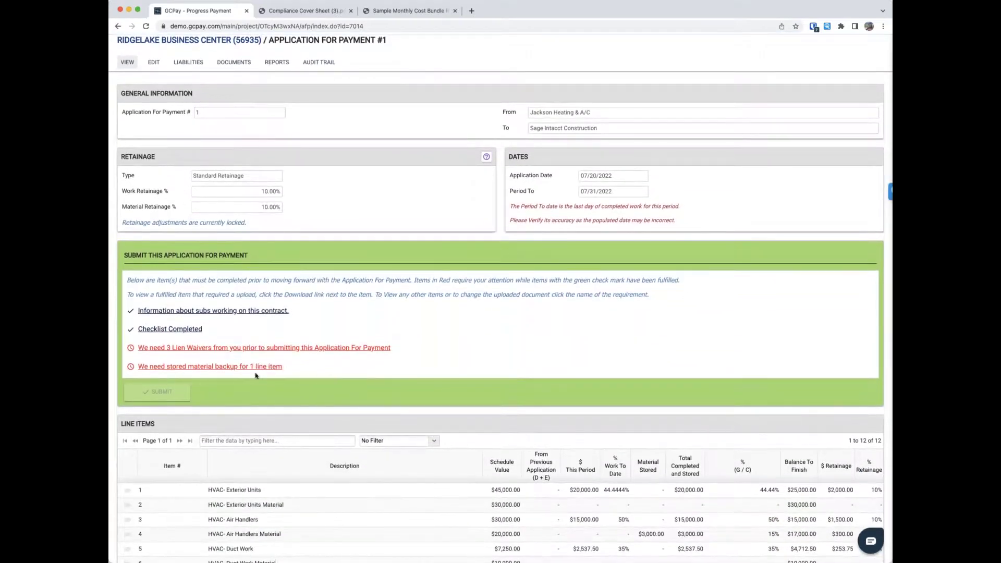
scroll(414, 422, down, 2)
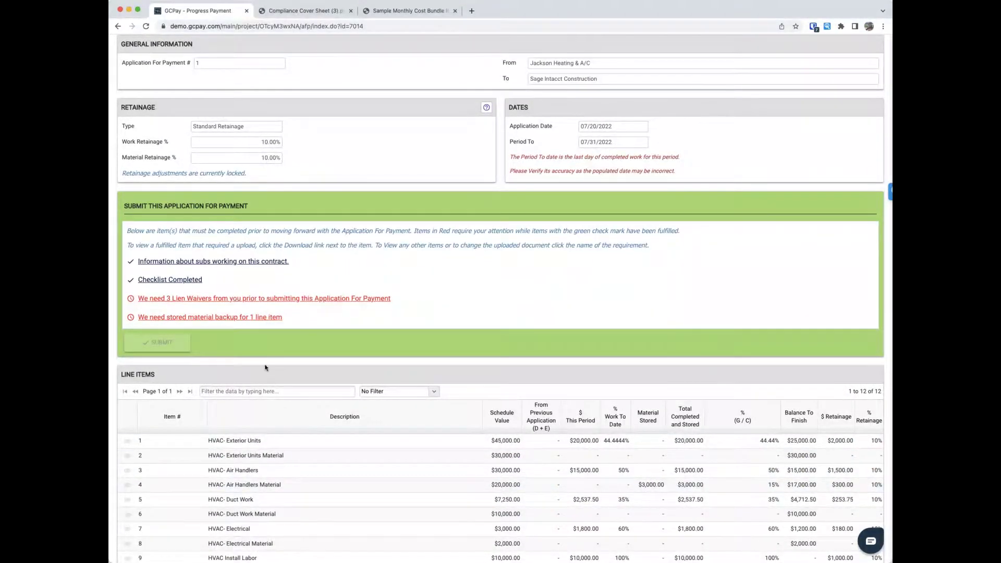
click(223, 318)
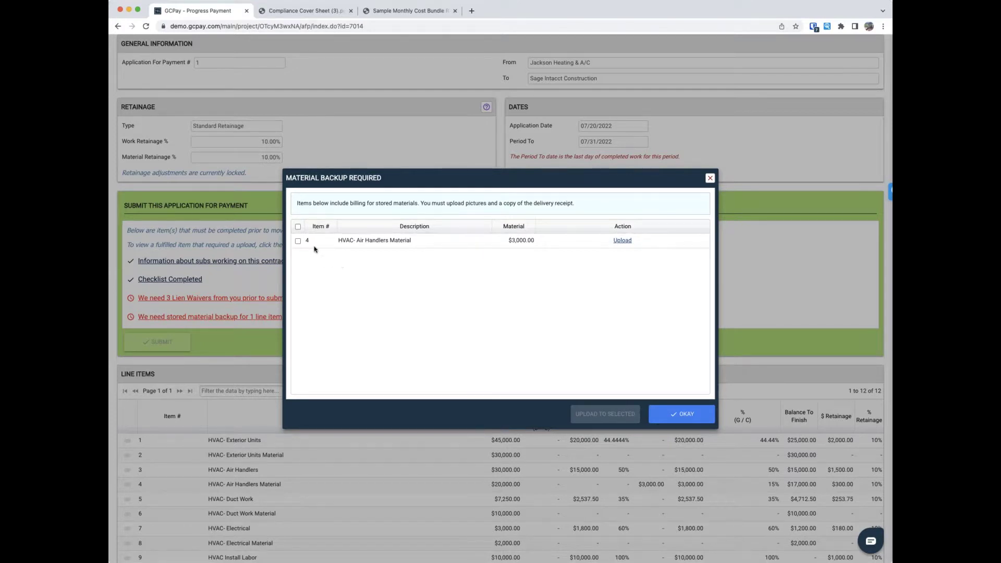
click(622, 241)
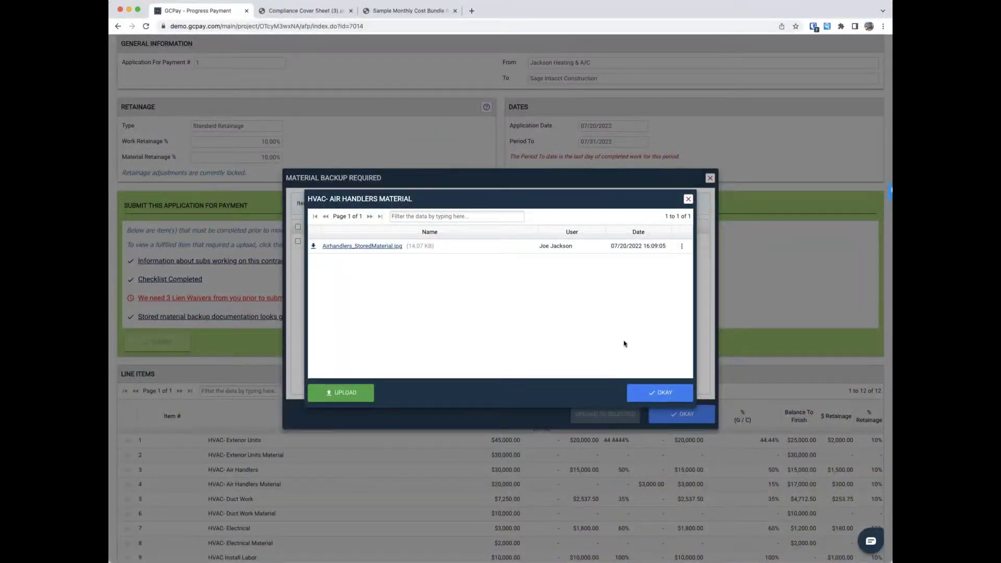
click(653, 393)
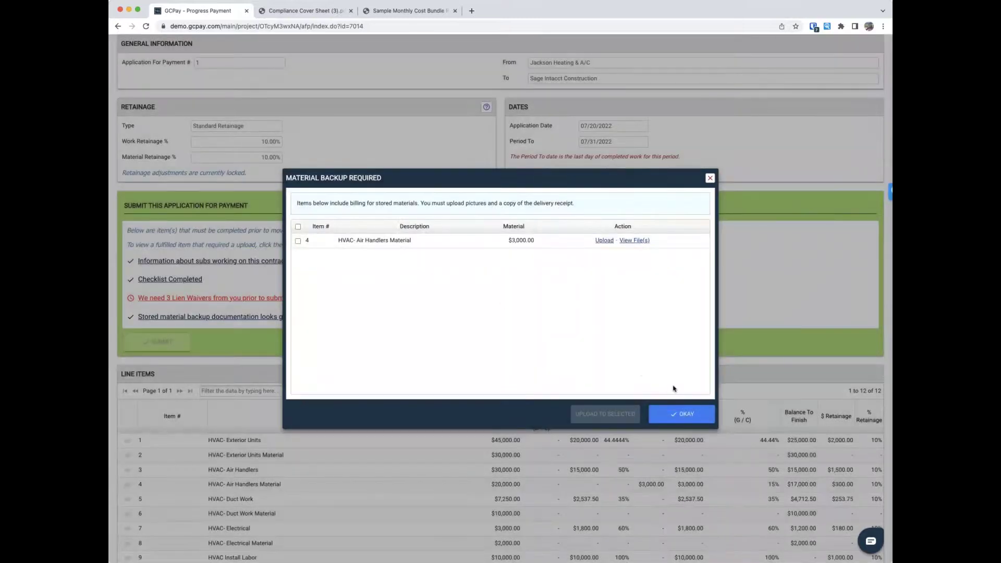
click(676, 415)
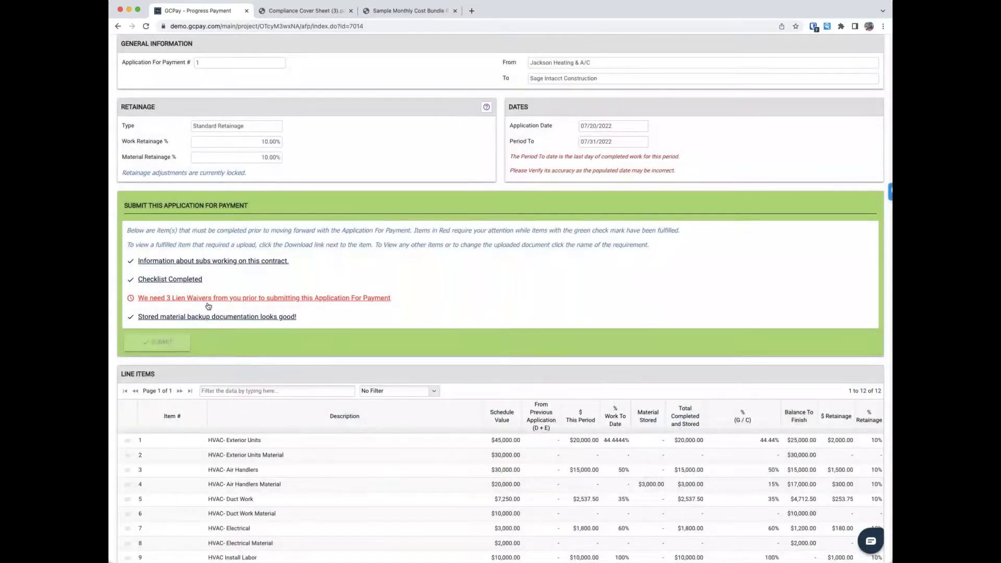
- Open the application's required lien waivers and digitally sign Conditional - Progress Payment dig 2.pdf with the existing GCPay signature
click(253, 303)
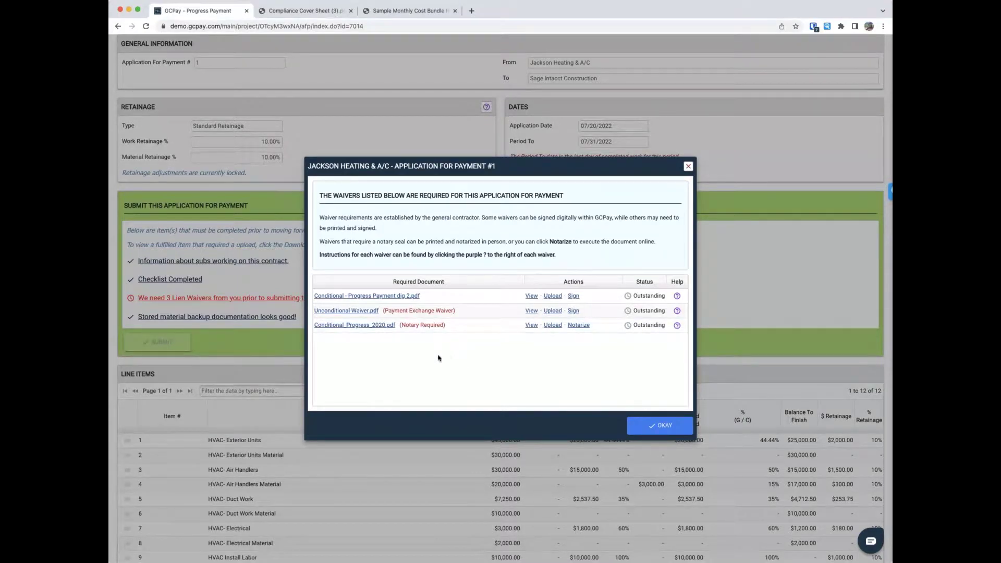
click(573, 296)
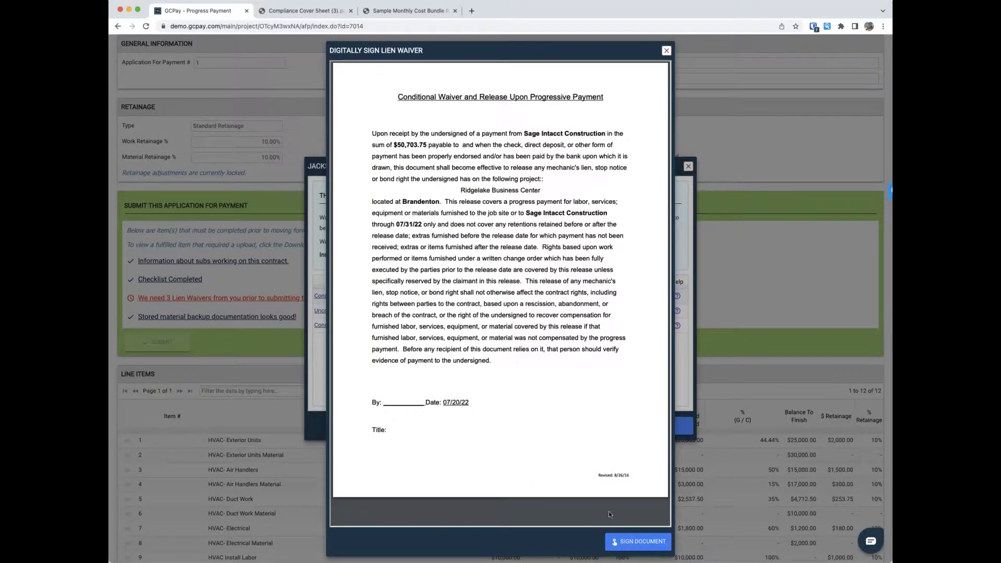
click(637, 542)
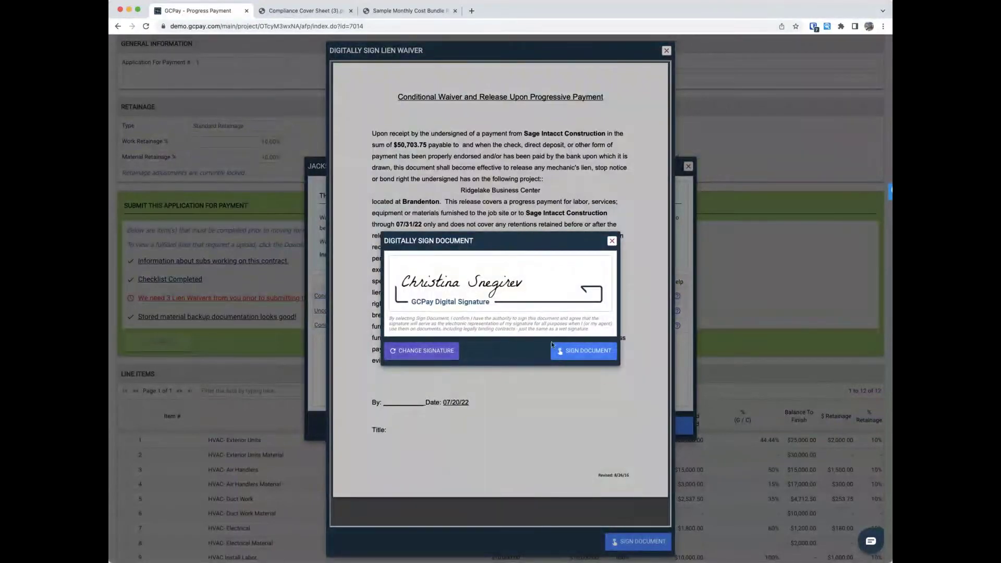
click(579, 355)
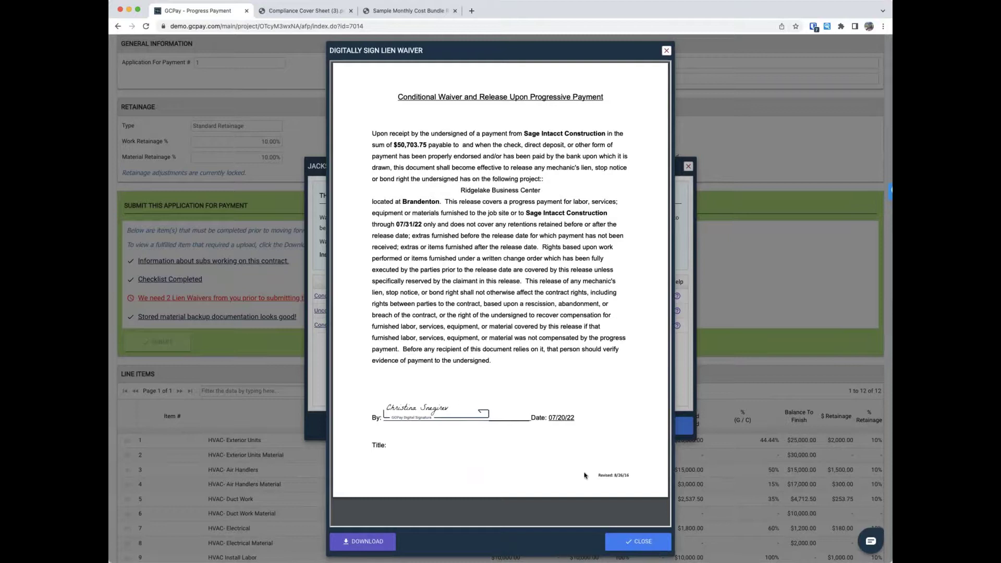
click(631, 543)
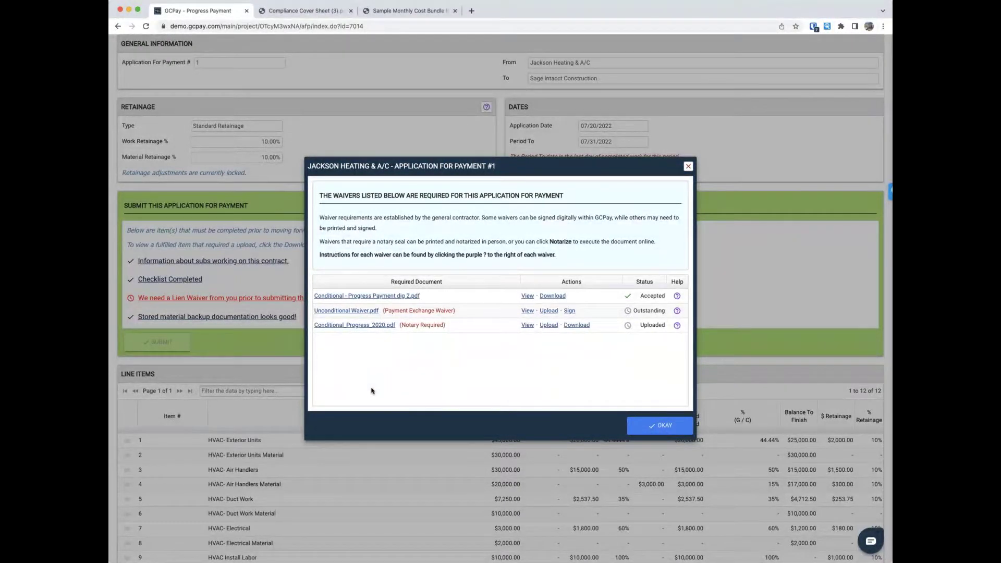
- Digitally sign the payment exchange waiver Unconditional Waiver.pdf with the existing signature, then close the required waivers
click(569, 311)
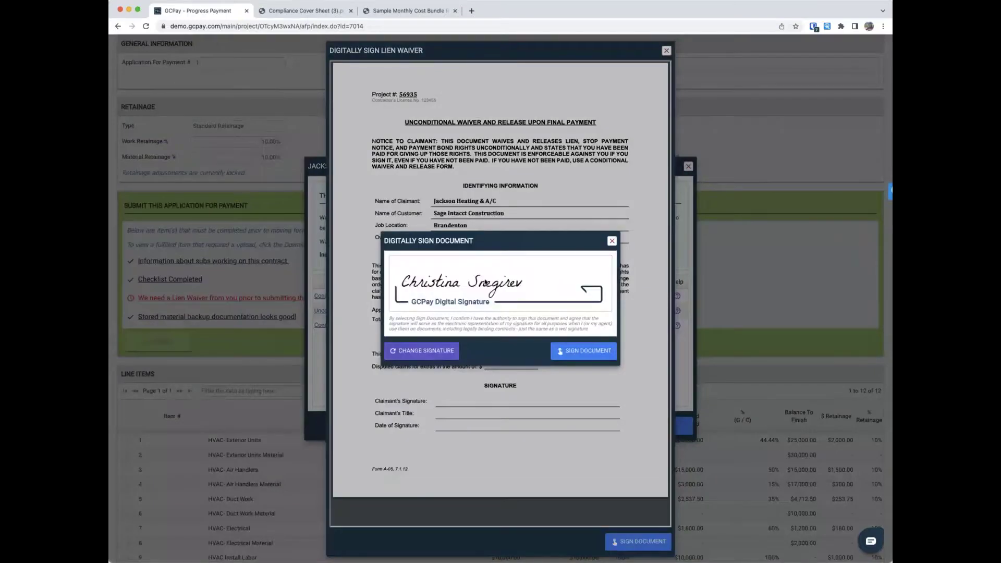
click(588, 352)
click(501, 320)
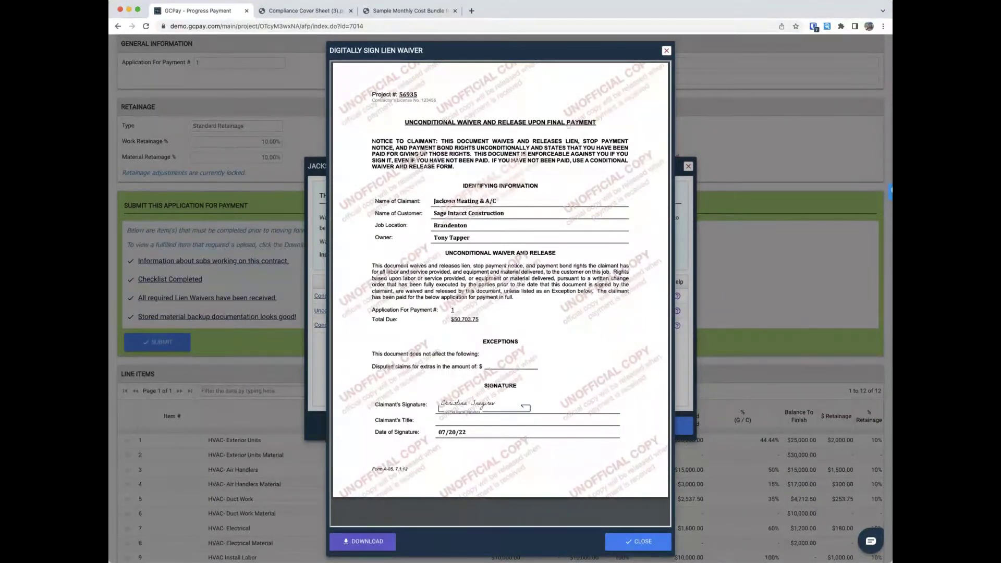
click(649, 542)
click(653, 426)
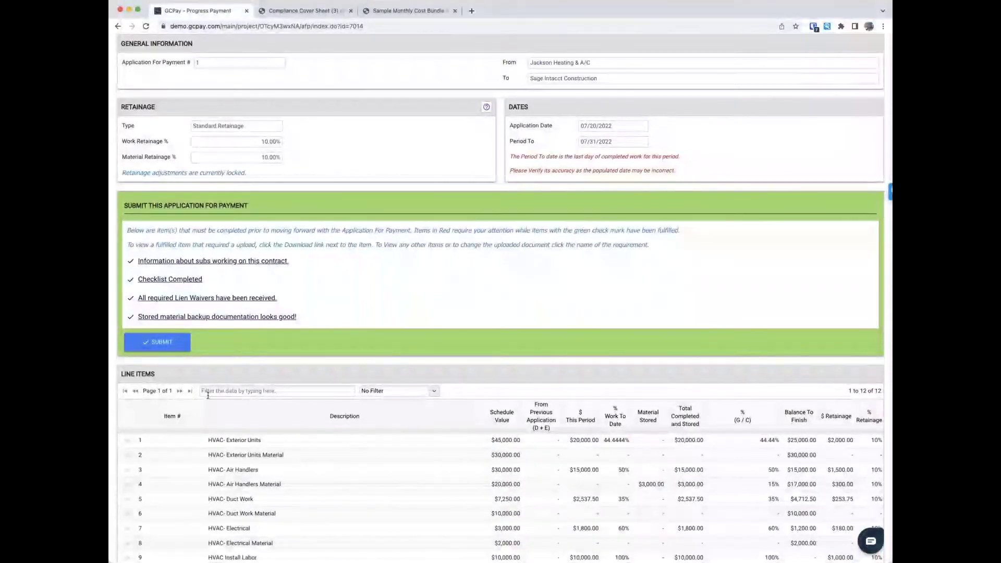
- Submit the application for payment without comments, confirming that the listed bank account is correct
click(165, 348)
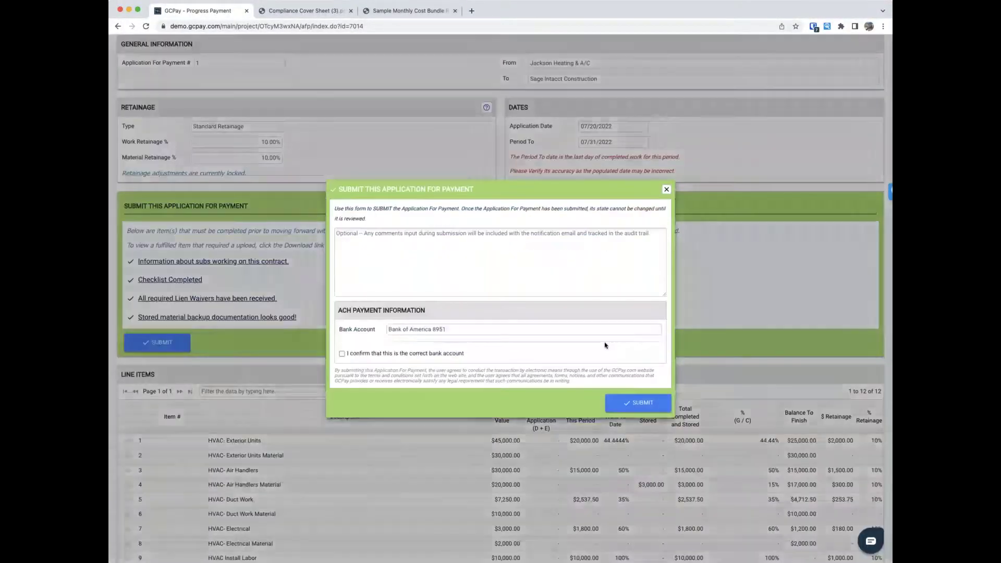
click(342, 354)
click(638, 405)
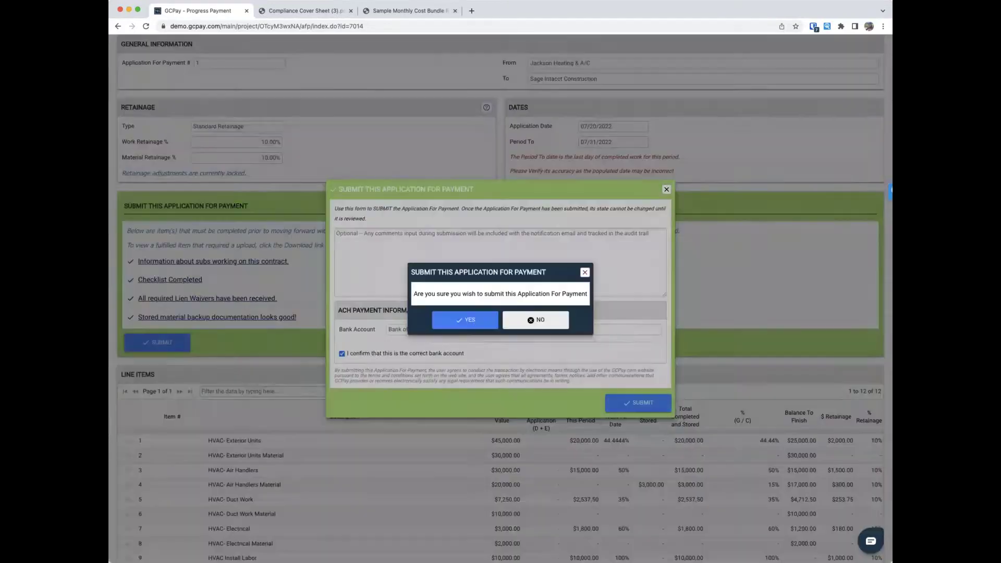
click(472, 323)
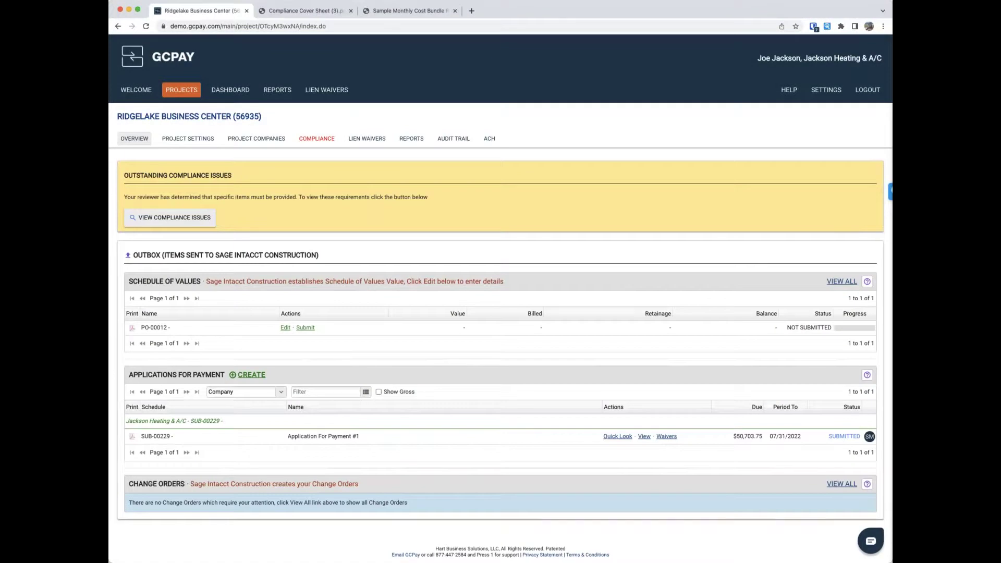
- Log out of the Jackson Heating & A/C account and enter SageIntacct as the login username
click(868, 89)
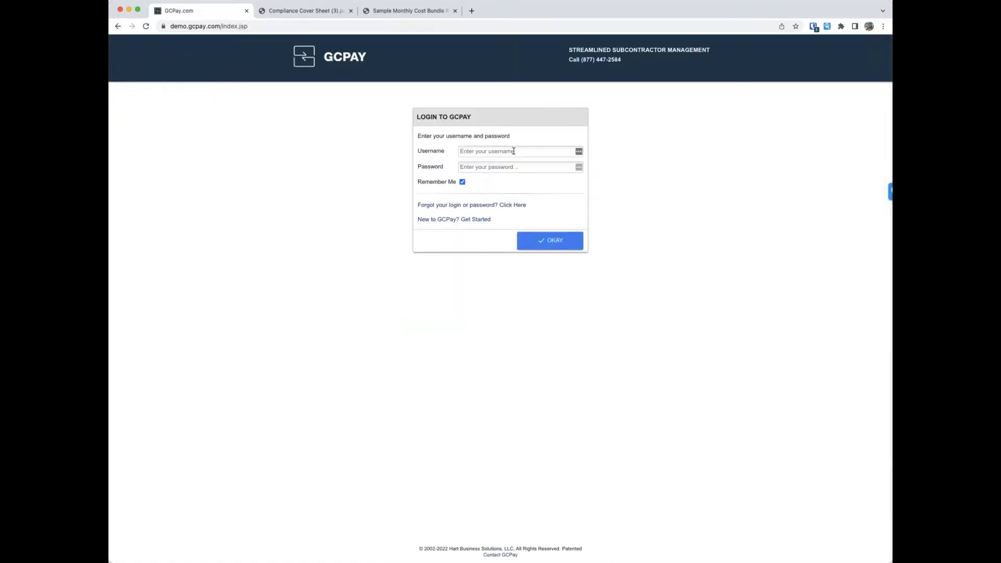
key(super+a)
text(SageIntacct)
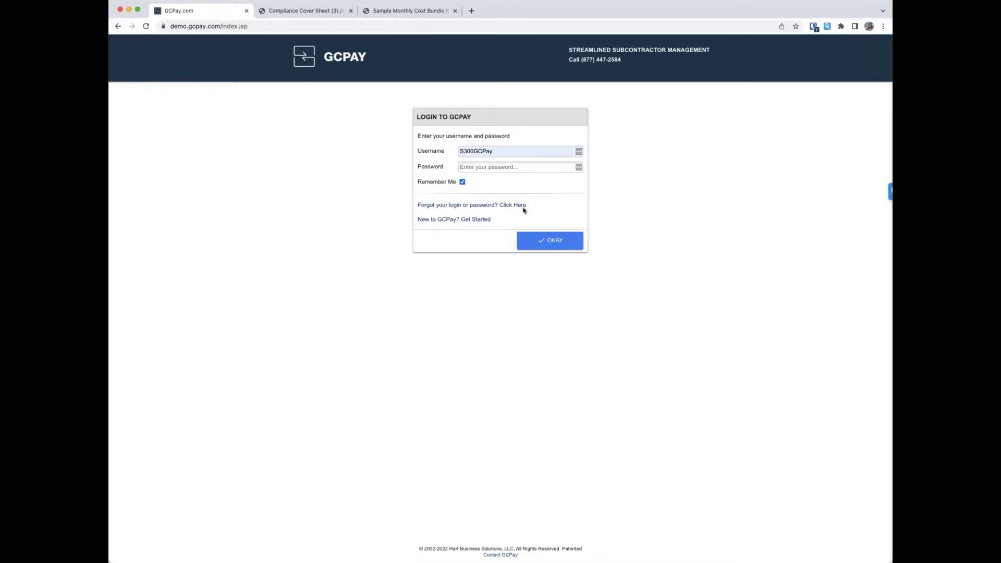
click(578, 152)
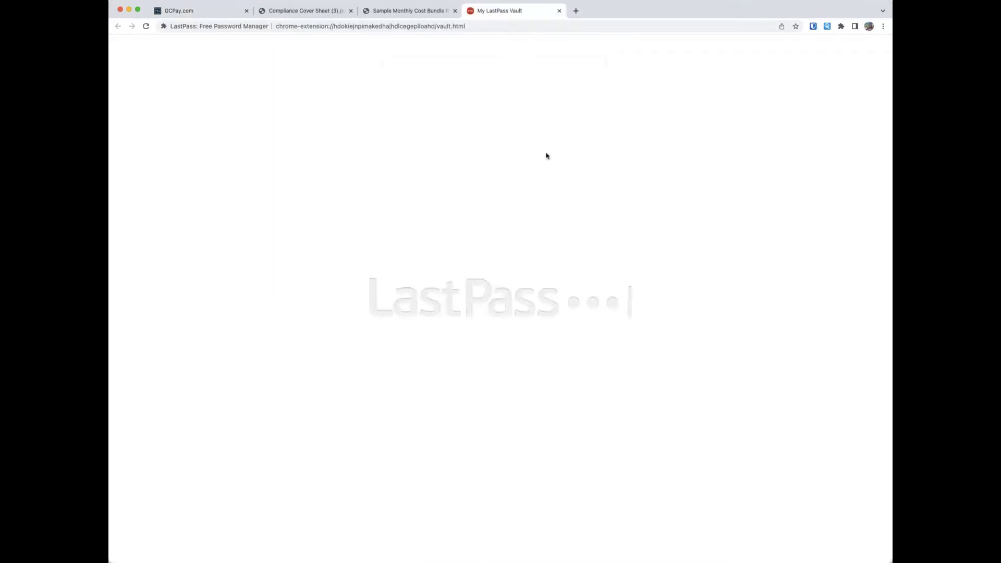
click(559, 11)
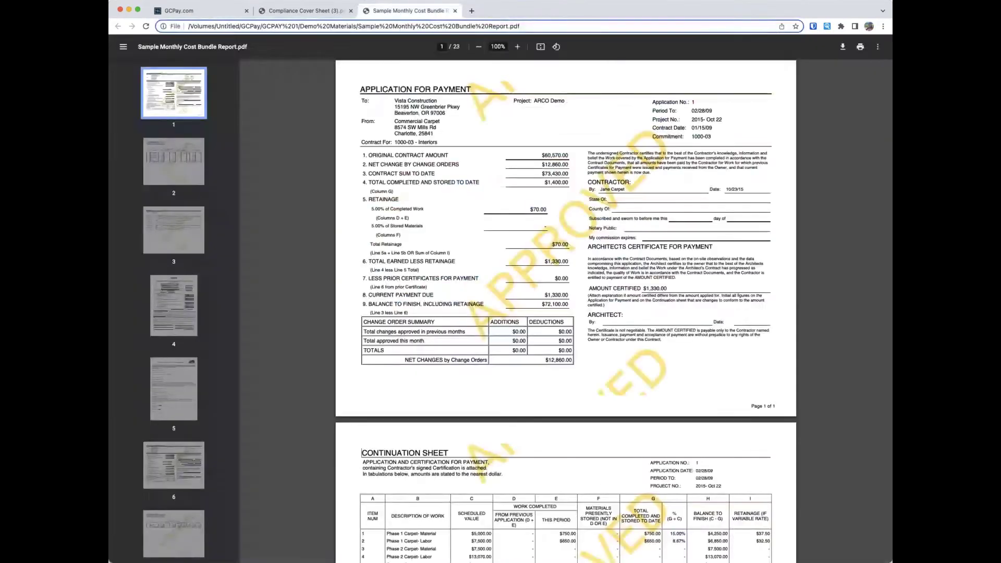
click(206, 12)
- Log in to the Sage Intacct Construction account and open Jackson Heating & A/C's Application For Payment #1 for review from the dashboard
double_click(504, 151)
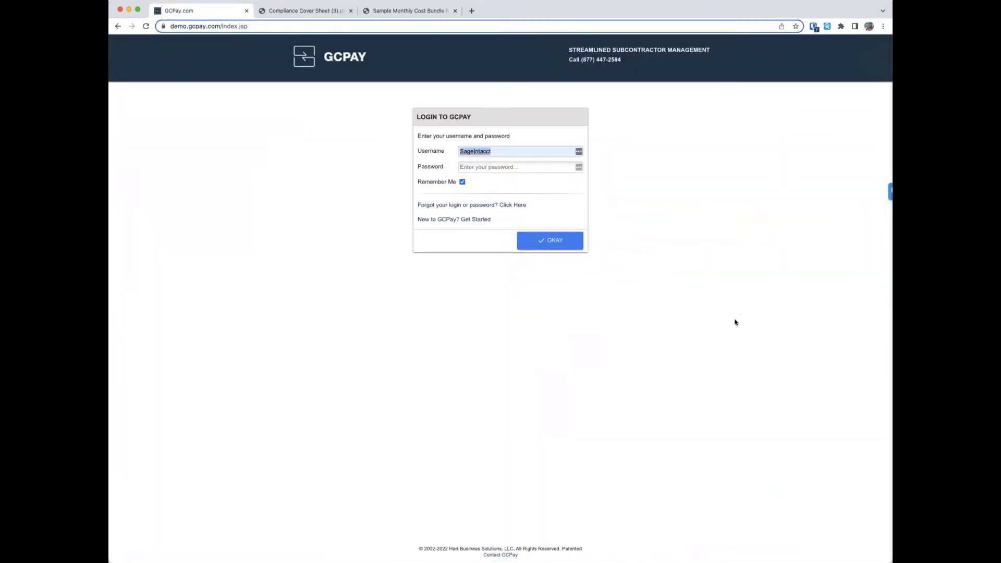
click(556, 244)
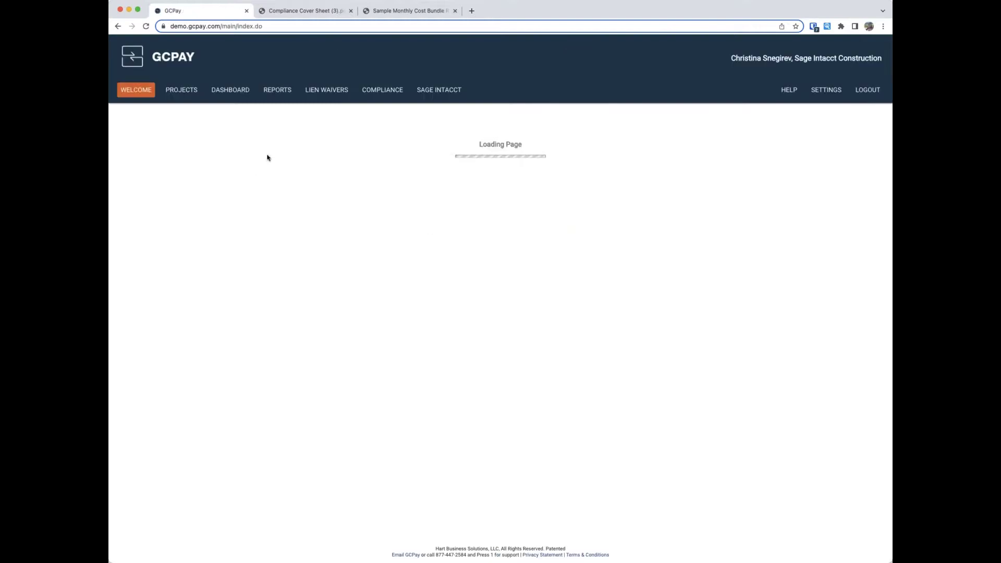
click(235, 93)
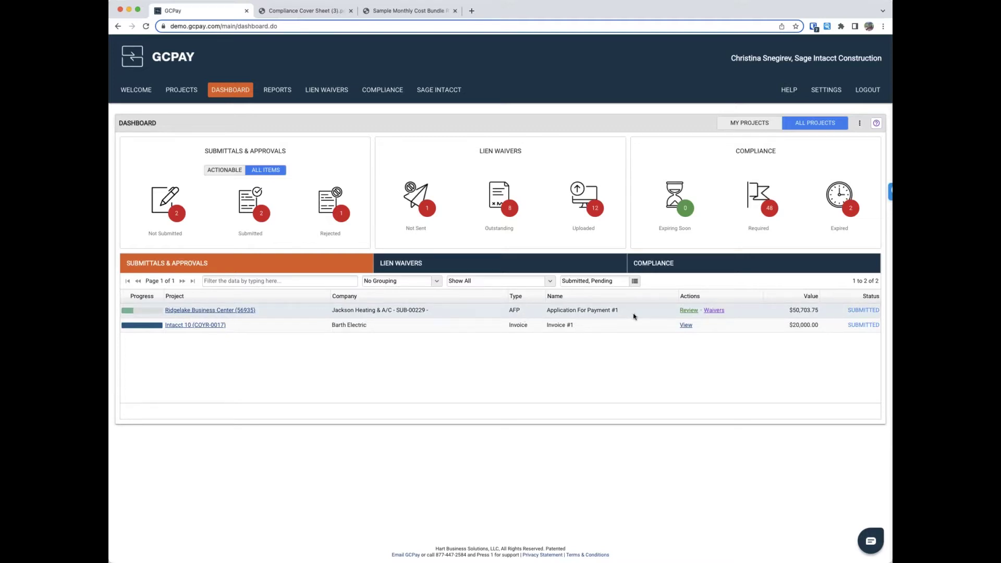
click(687, 311)
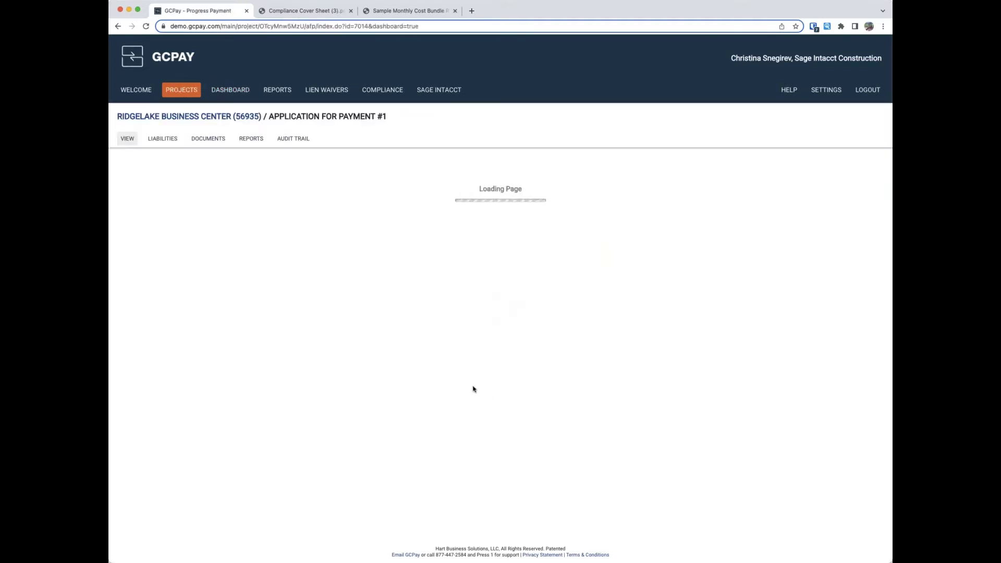
- Filter the application's line items to Current Billing and examine the billed items and the payment summary
scroll(298, 379, down, 1)
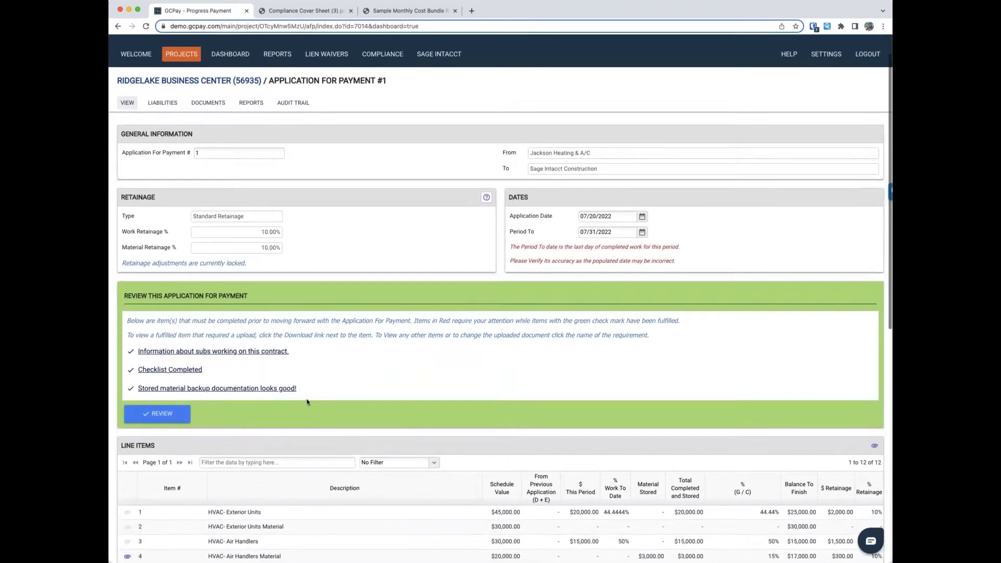
scroll(304, 384, down, 1)
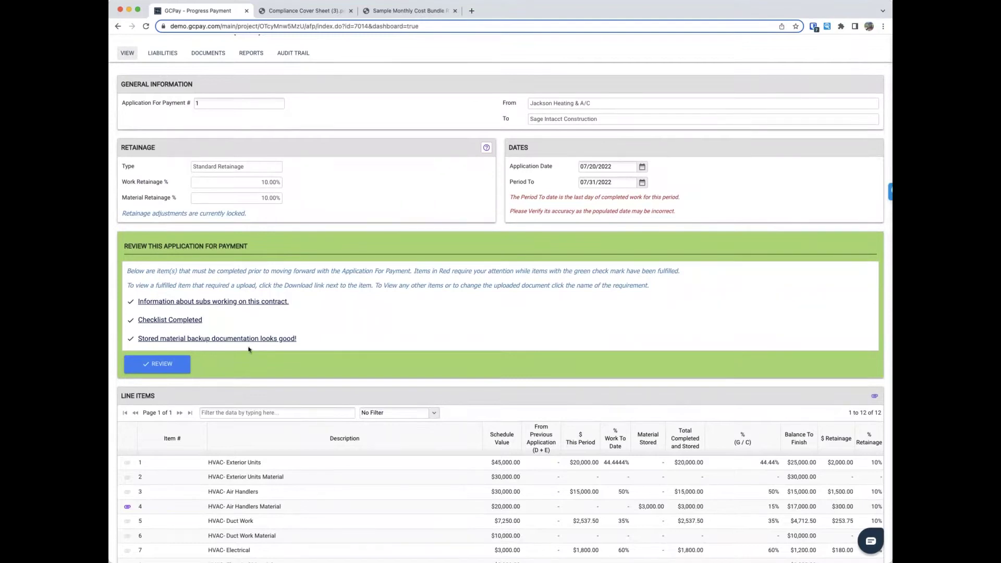
scroll(384, 328, down, 3)
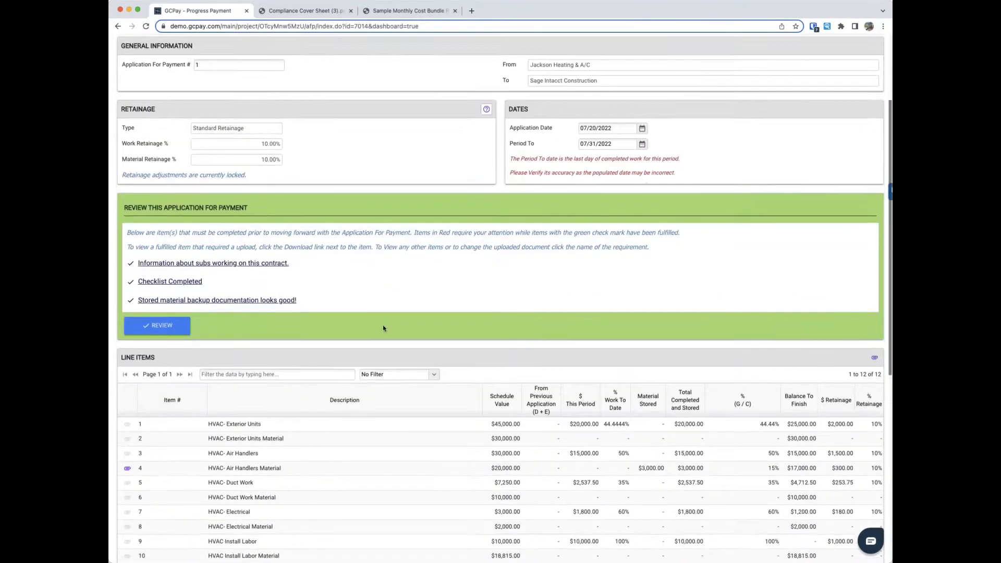
scroll(396, 326, down, 2)
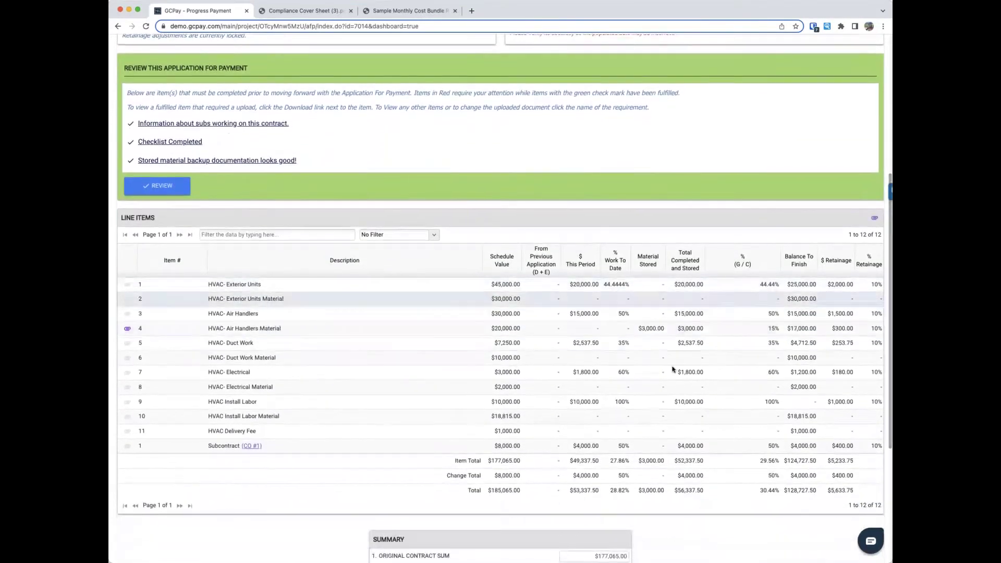
click(434, 236)
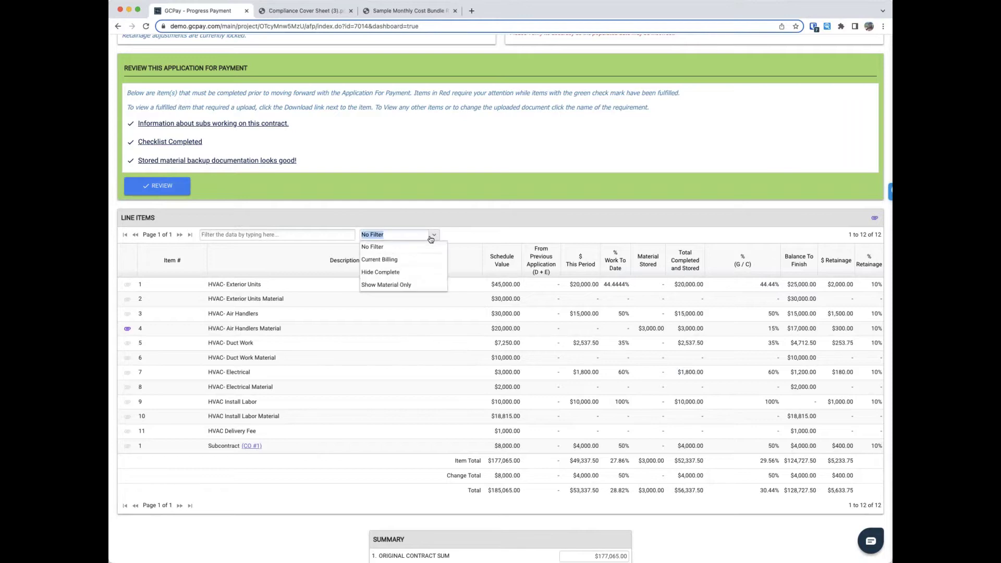
click(382, 261)
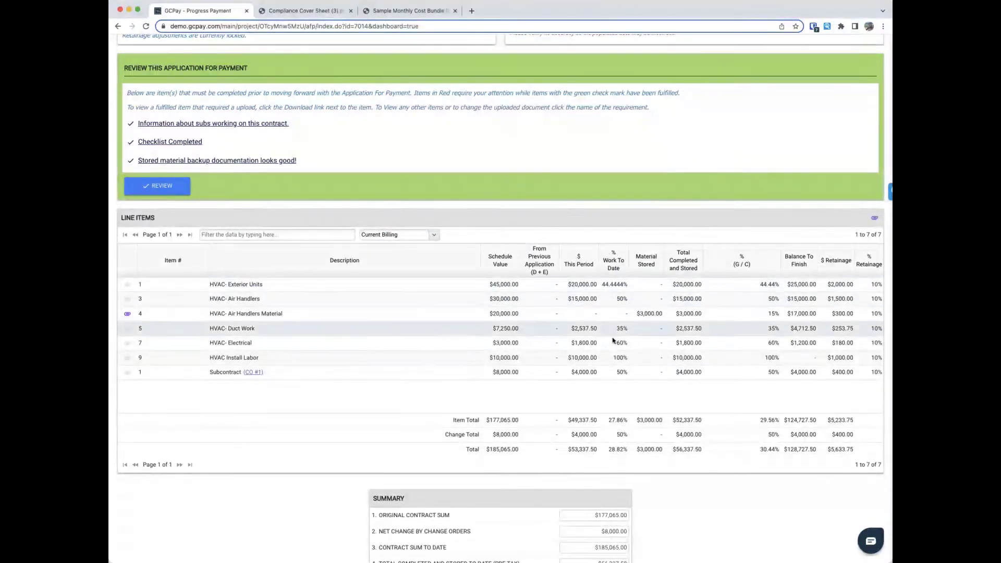
scroll(434, 281, down, 3)
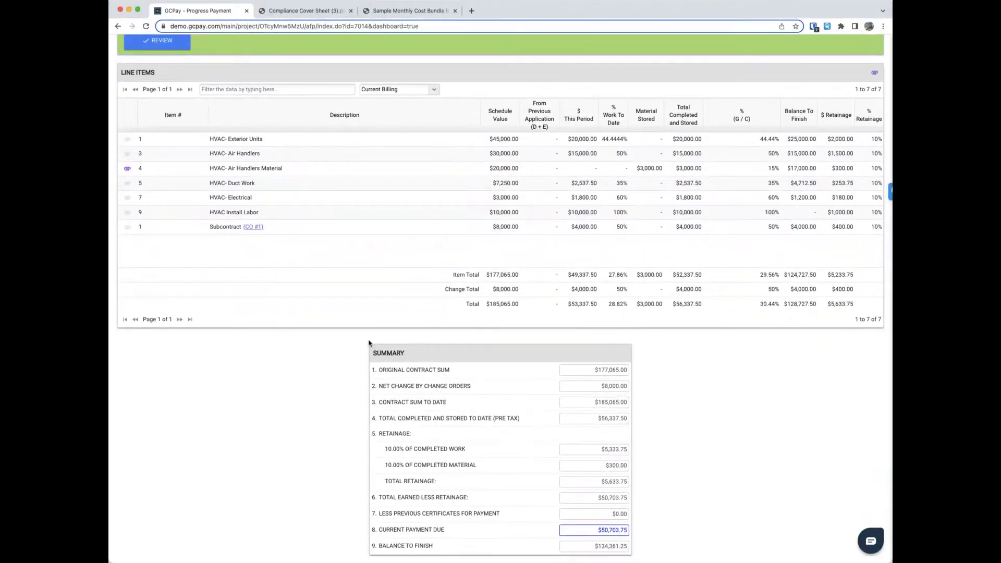
scroll(255, 337, up, 1)
scroll(255, 337, up, 3)
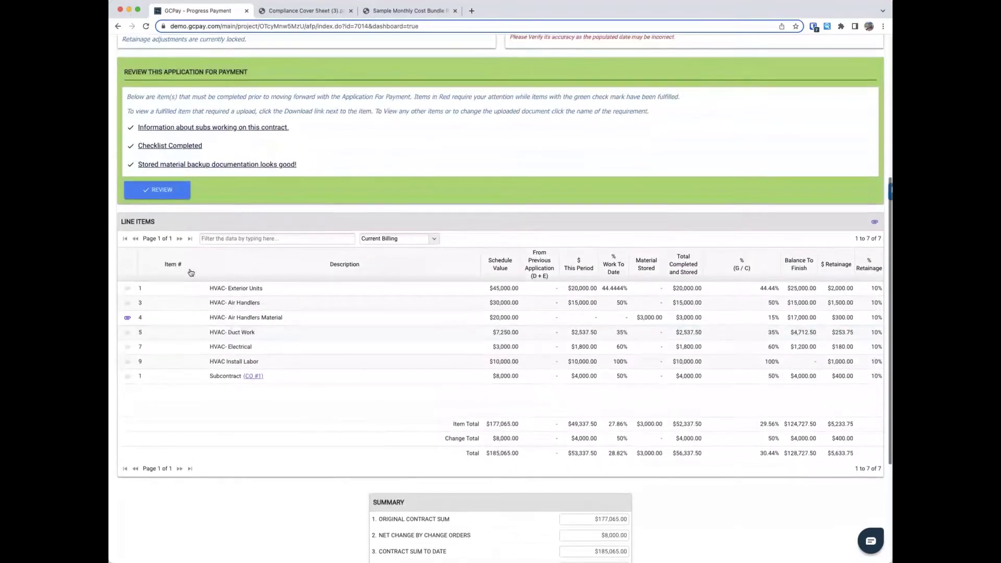
- Approve Jackson Heating & A/C's application for payment, acknowledging the ACH payment charge
click(157, 190)
click(368, 391)
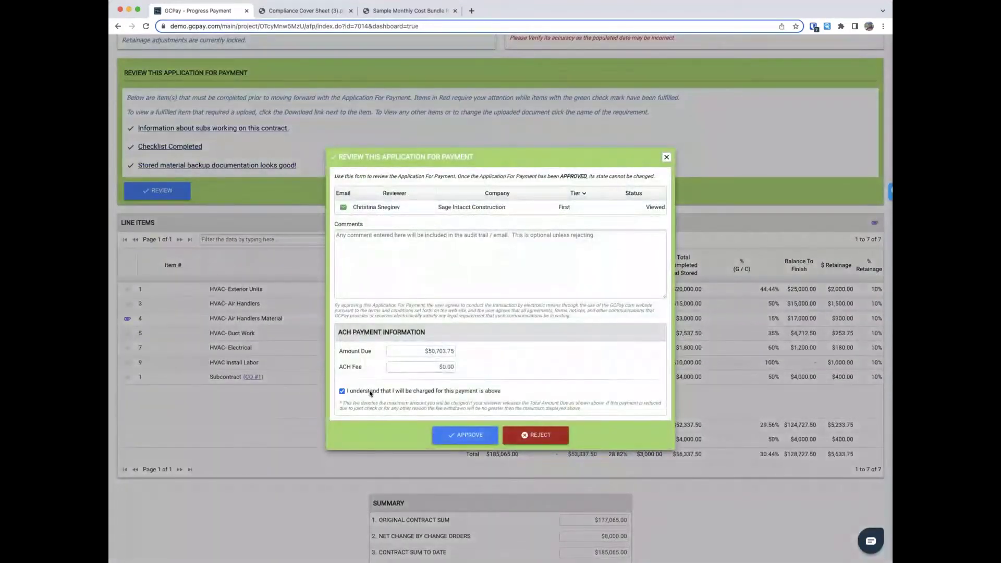
click(460, 437)
click(463, 329)
click(479, 324)
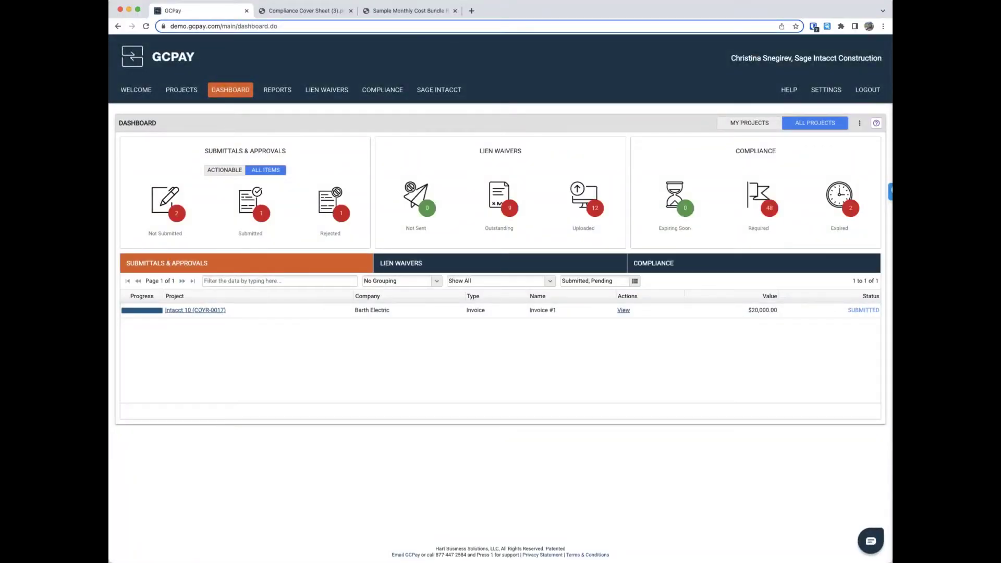
- Examine the Sage Intacct list of exportable applications for payment, selecting all eligible entries for export and clearing the selection
click(437, 92)
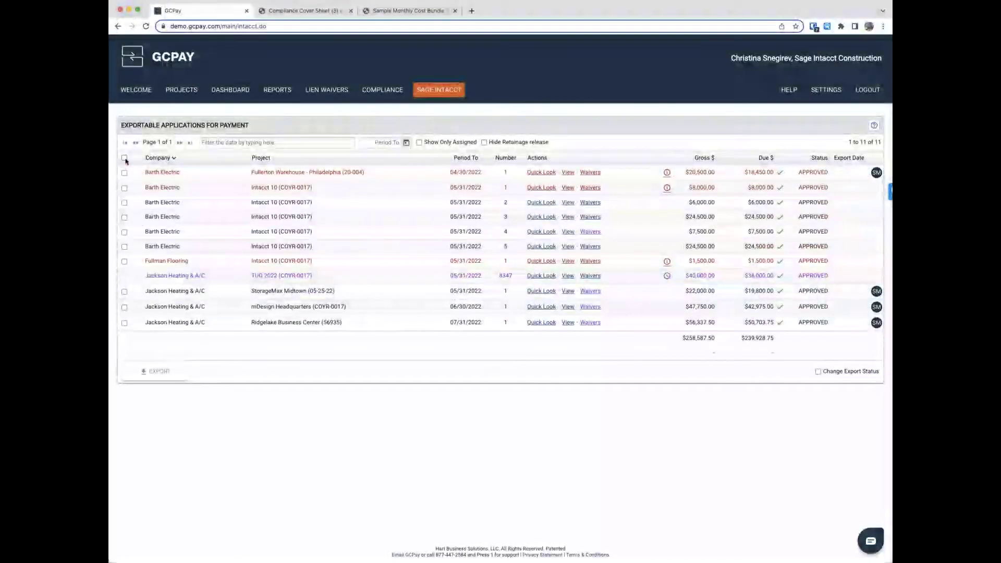
click(124, 158)
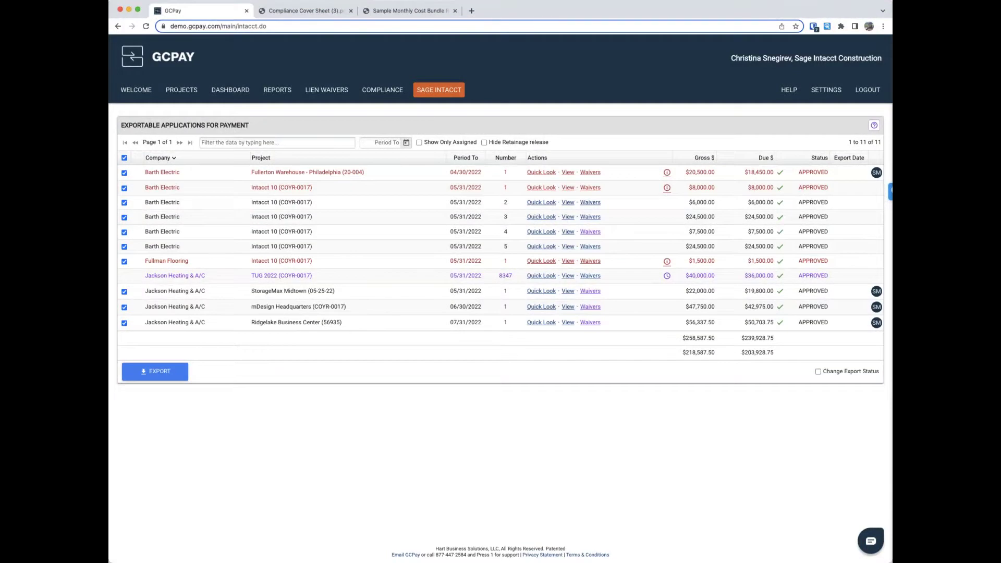
click(125, 158)
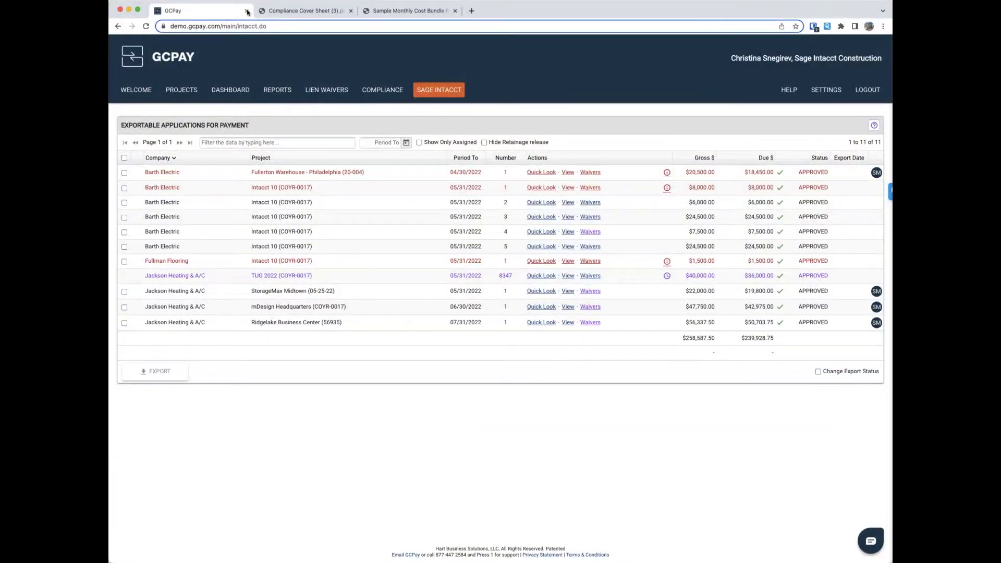
- Create an ACH payment batch for Jackson Heating & A/C's approved application #1 from the Ridgelake Business Center project's payables
click(181, 94)
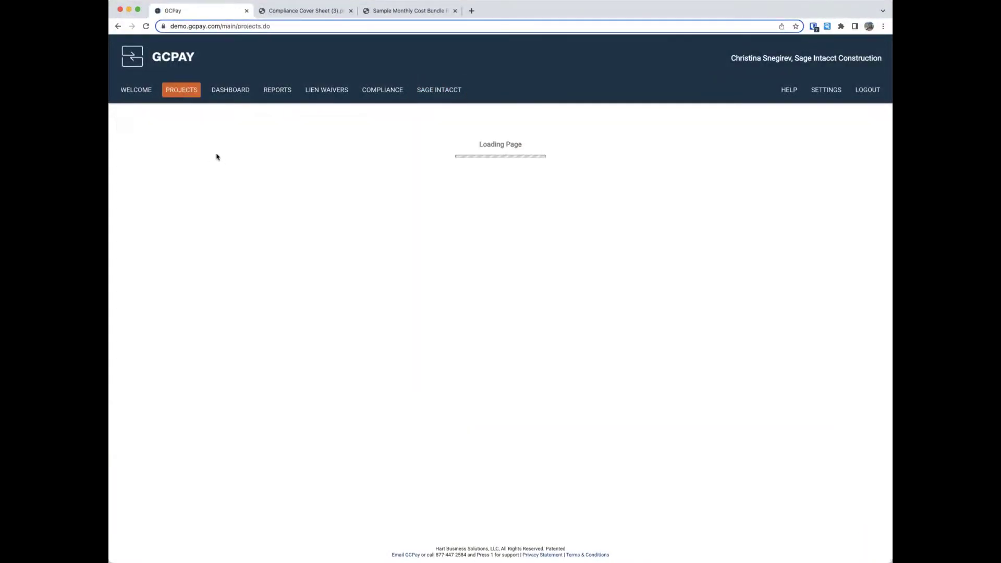
click(143, 294)
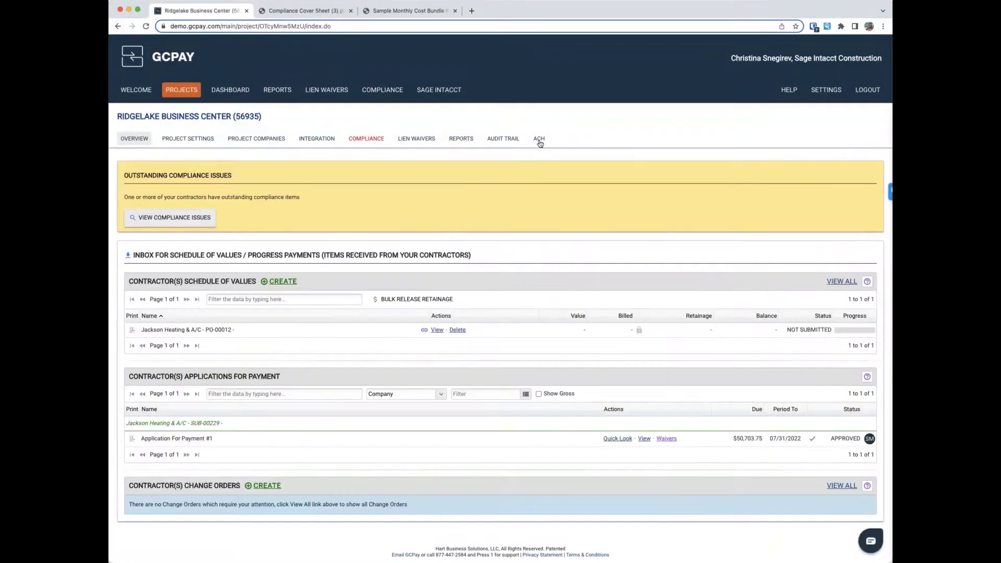
click(539, 139)
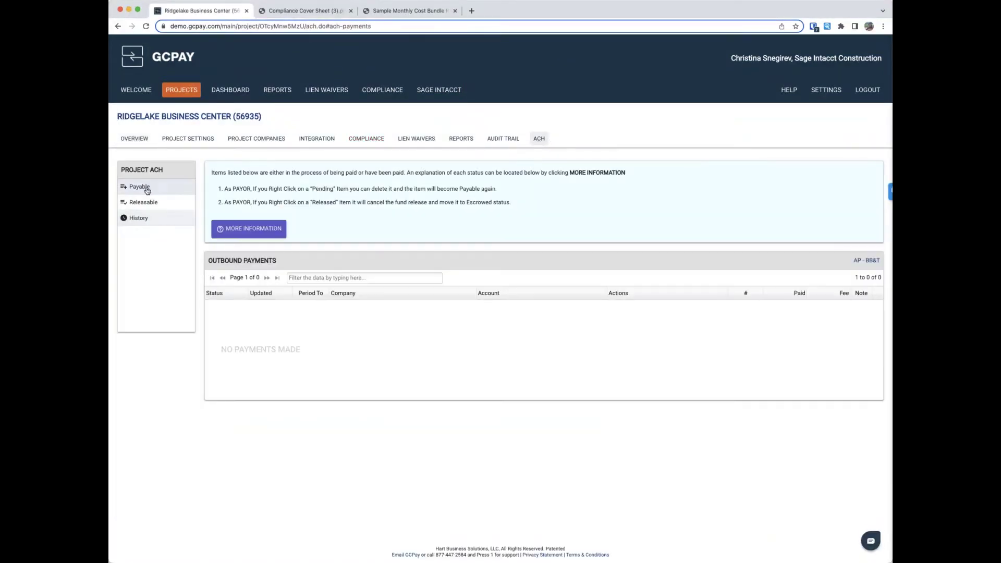
click(146, 190)
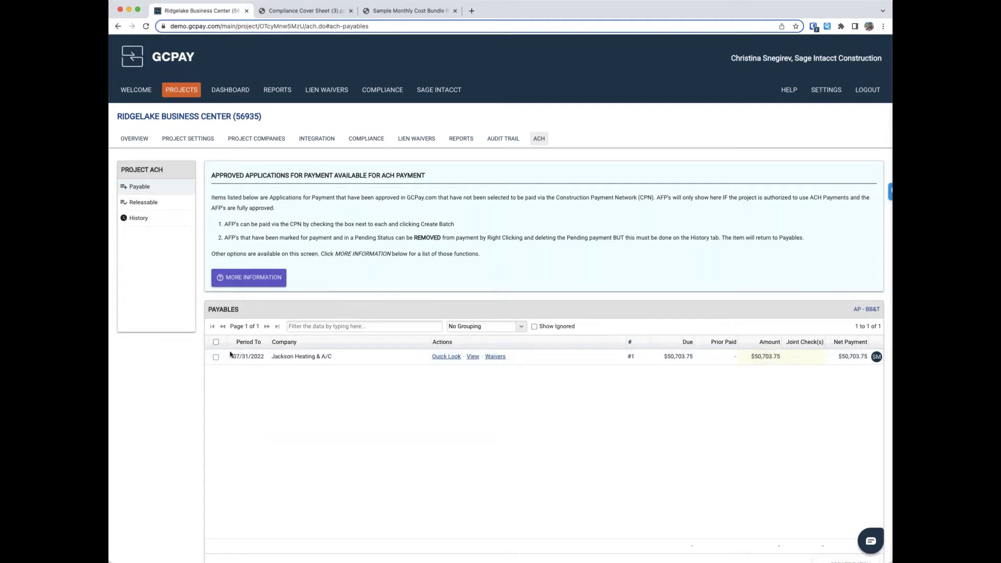
click(216, 358)
scroll(709, 425, down, 2)
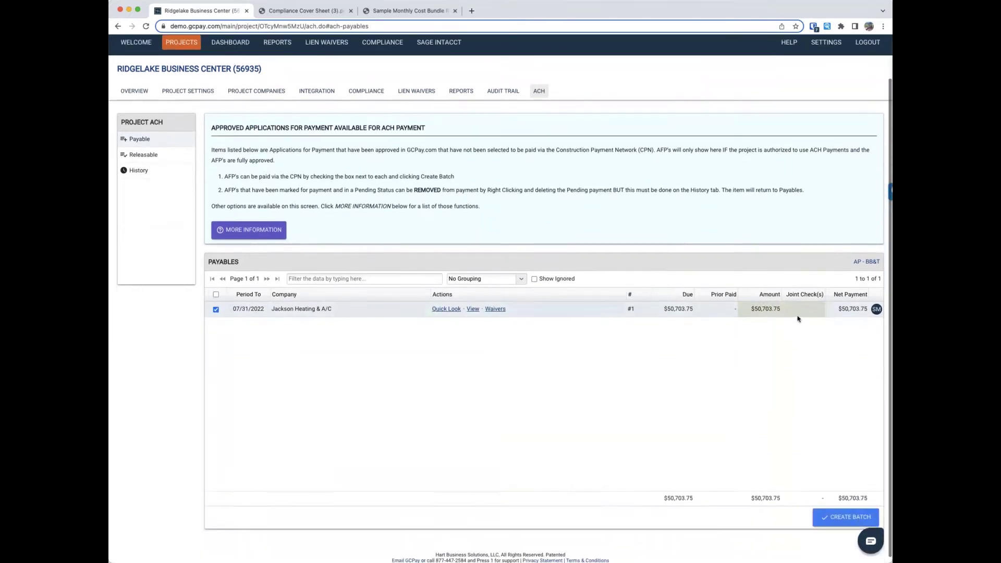
click(846, 517)
click(522, 354)
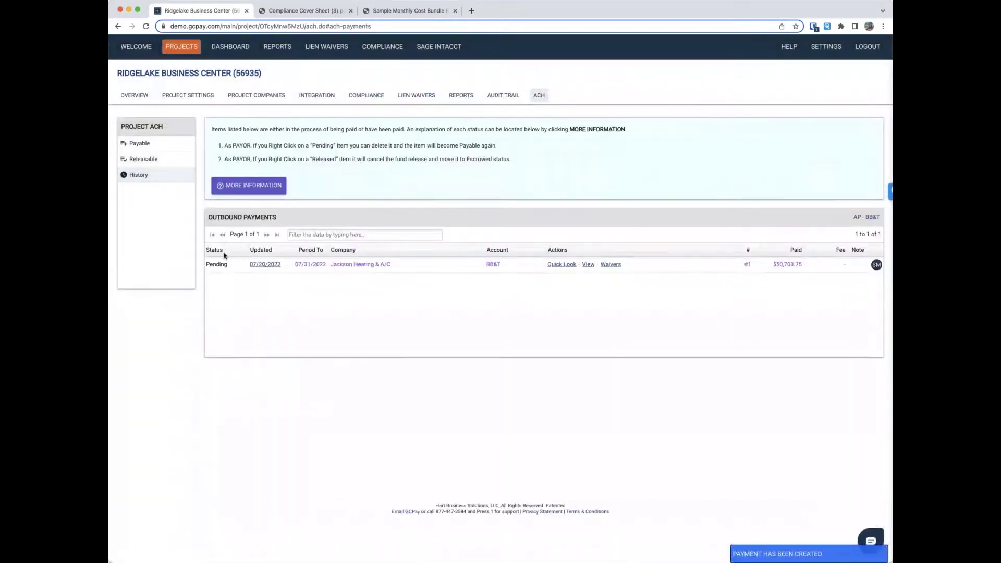
- Review the explanations of the ACH payment statuses, and look over the lien waivers of the Ridgelake Business Center project
scroll(216, 261, up, 2)
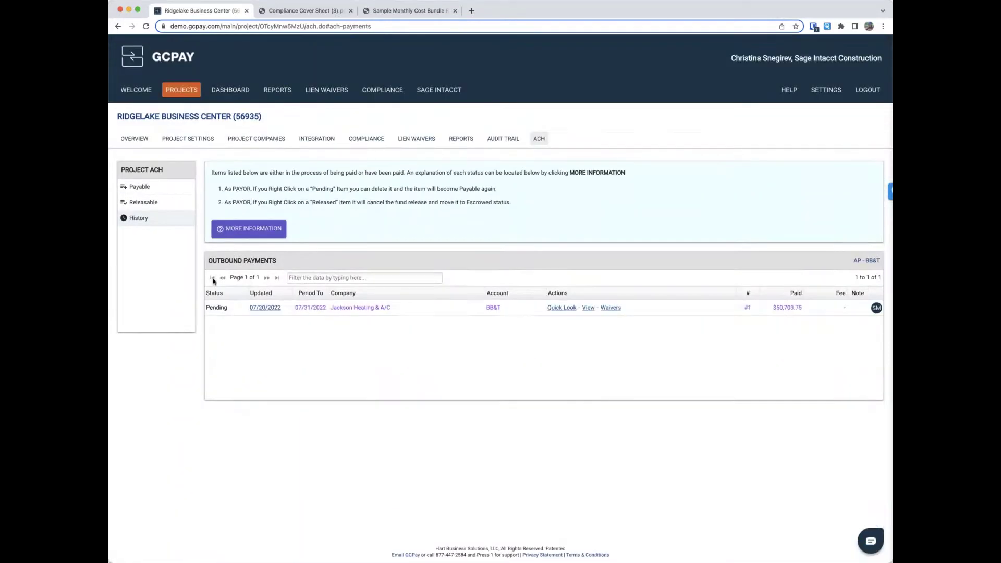
click(258, 228)
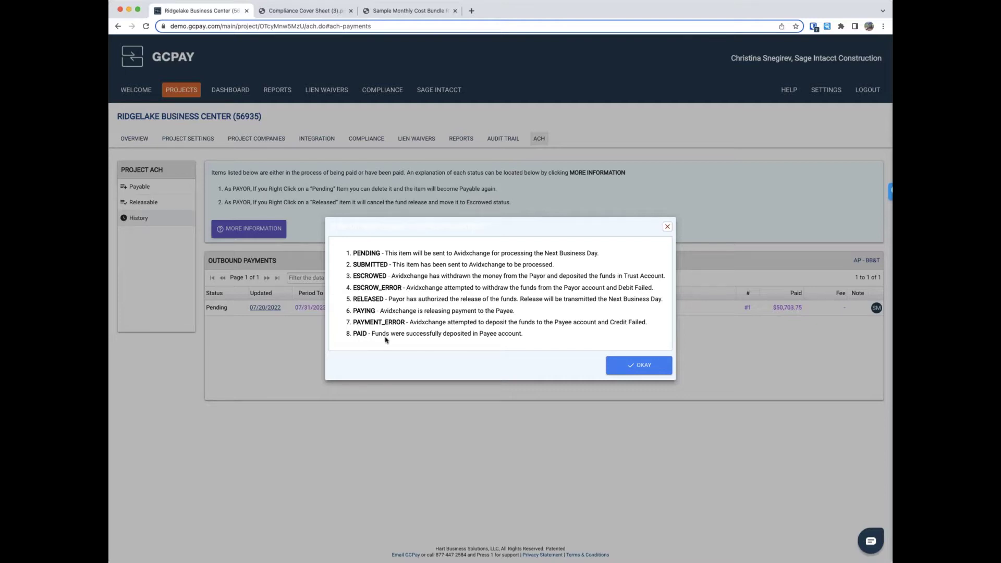
click(630, 367)
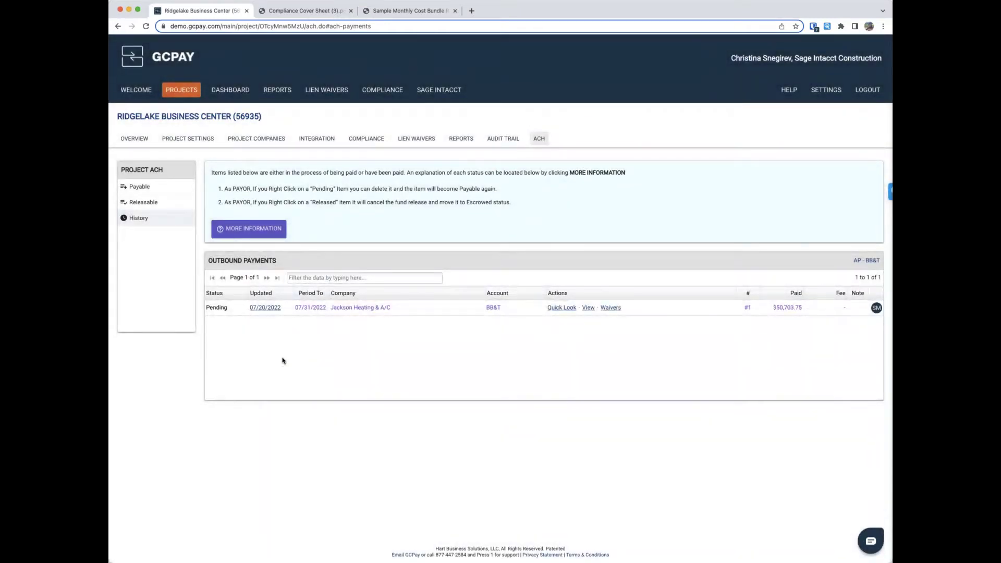
click(420, 139)
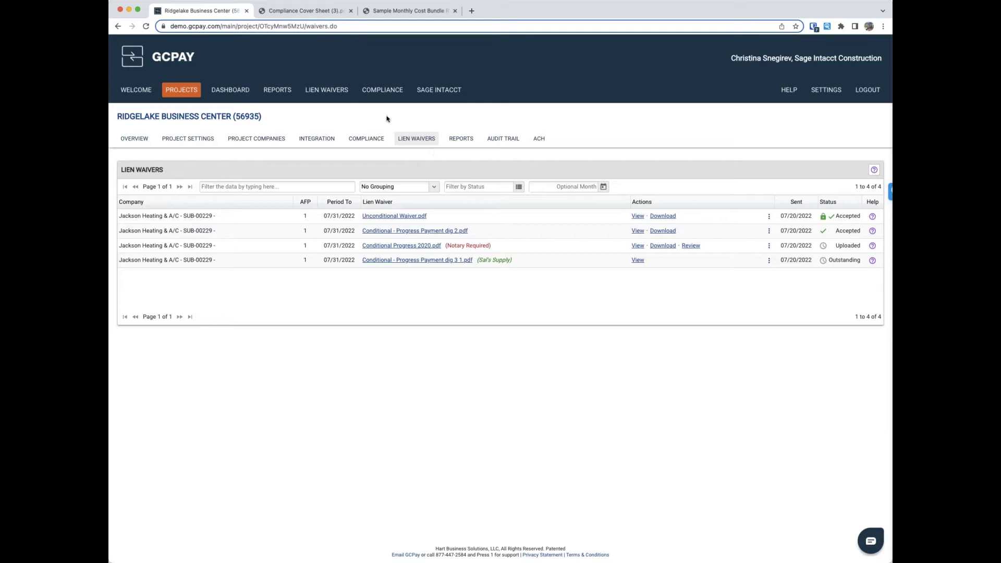
- Set up the project's Monthly Cost Bundle Report as a PDF for month 07/2022, covering 4 months
click(459, 141)
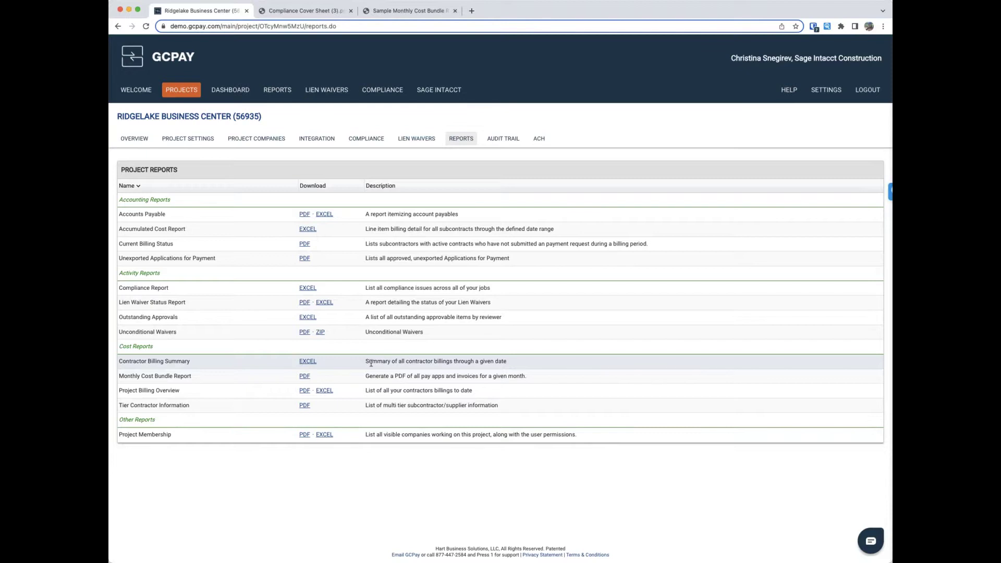
click(304, 377)
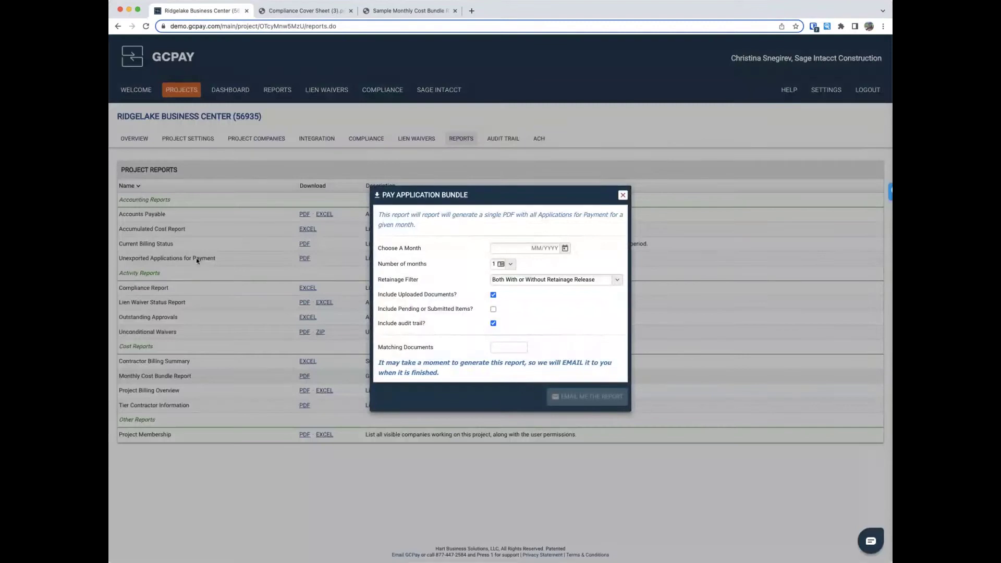
click(565, 248)
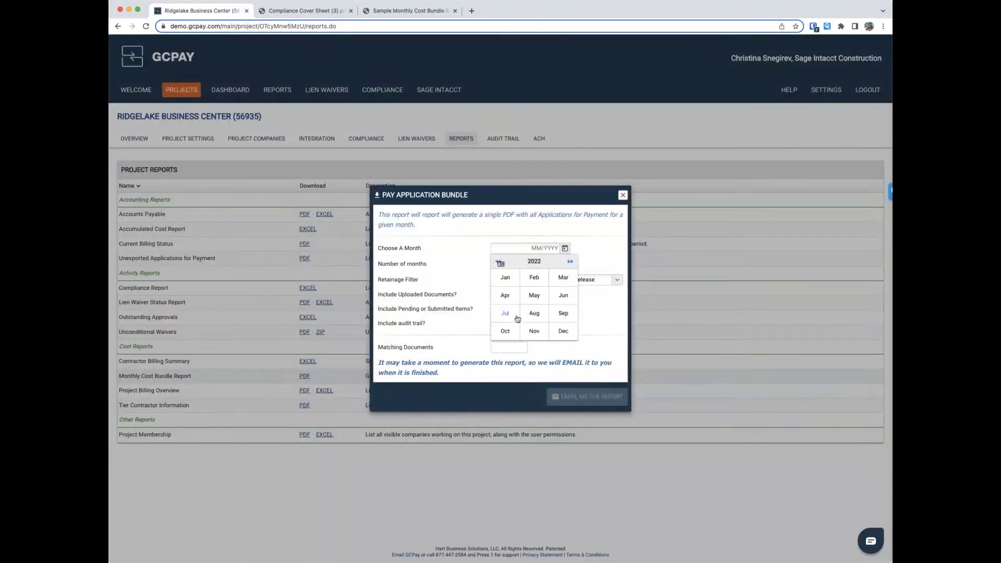
click(509, 313)
click(511, 265)
click(515, 319)
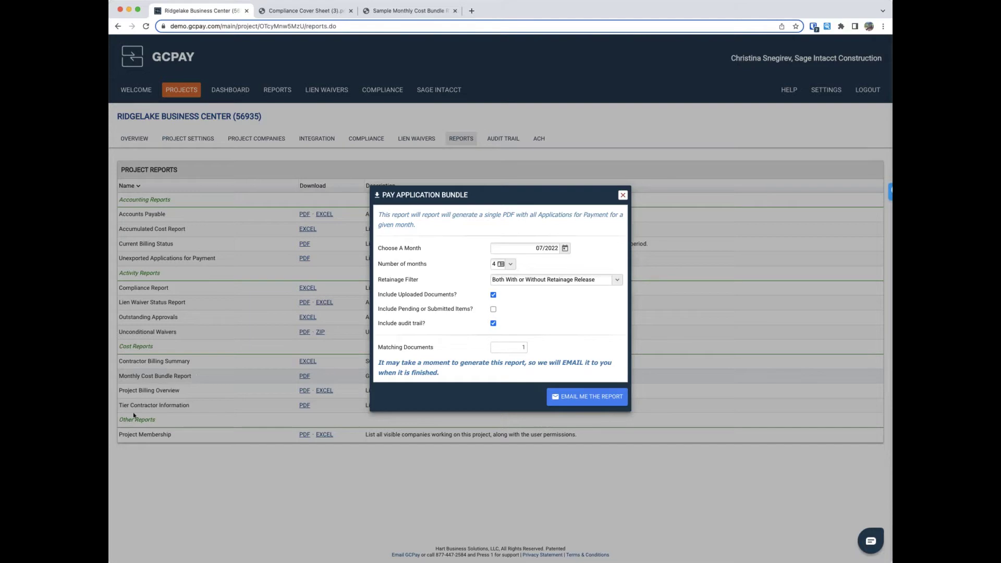
- Examine the pay application, audit trail and waivers in Sample Monthly Cost Bundle Report.pdf, and dismiss the project's pay application bundle settings
click(411, 11)
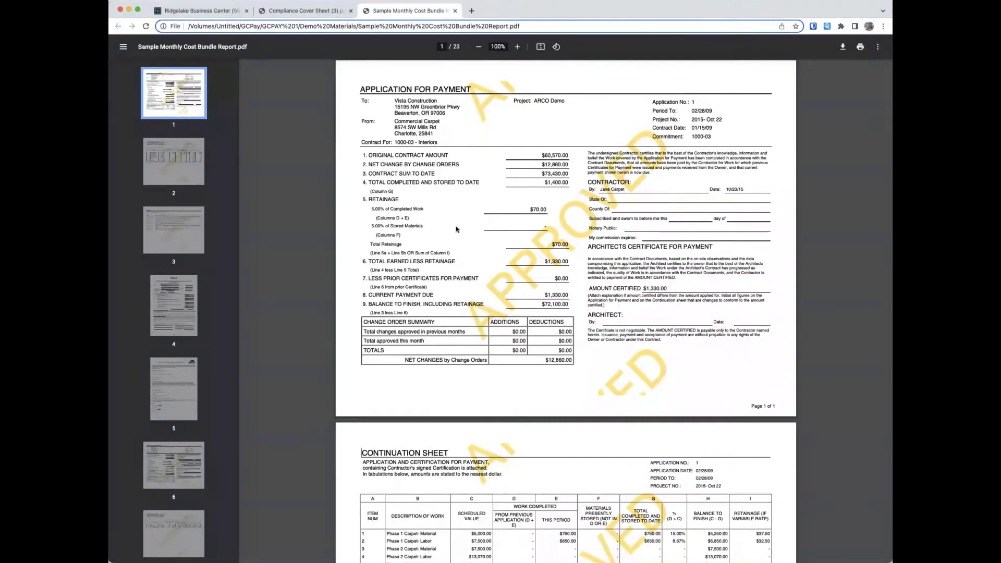
scroll(459, 225, down, 5)
scroll(428, 250, down, 6)
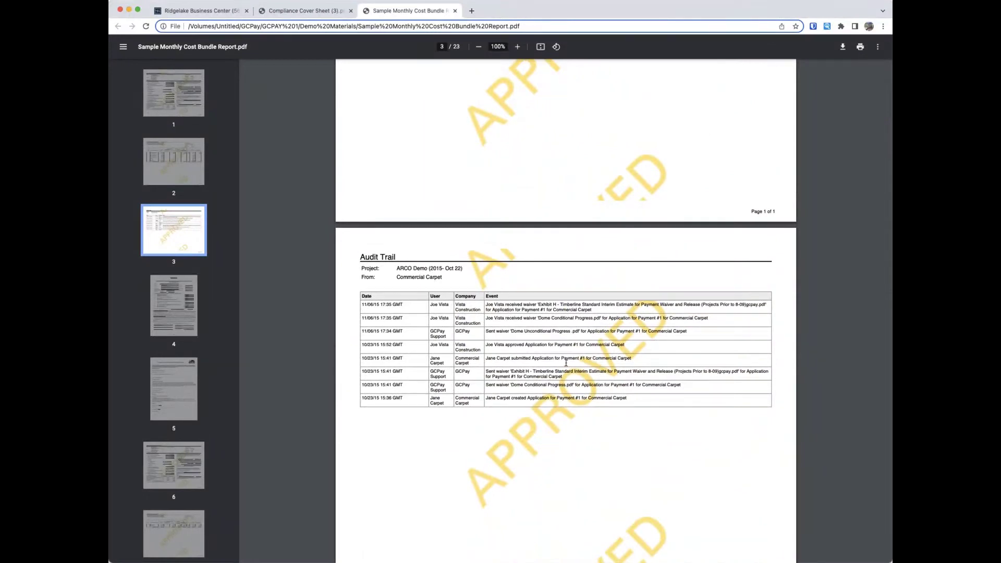
scroll(566, 361, down, 13)
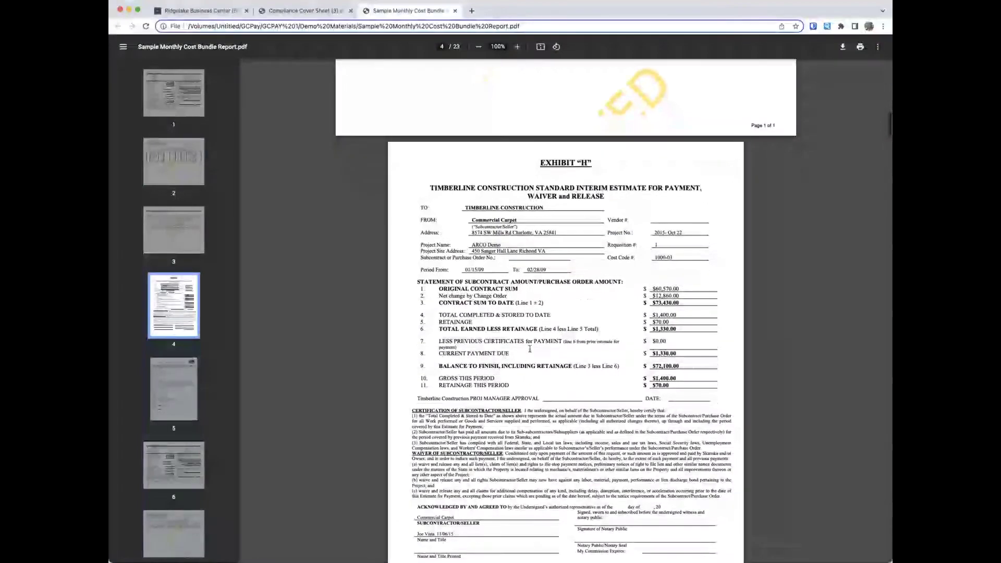
scroll(530, 349, down, 9)
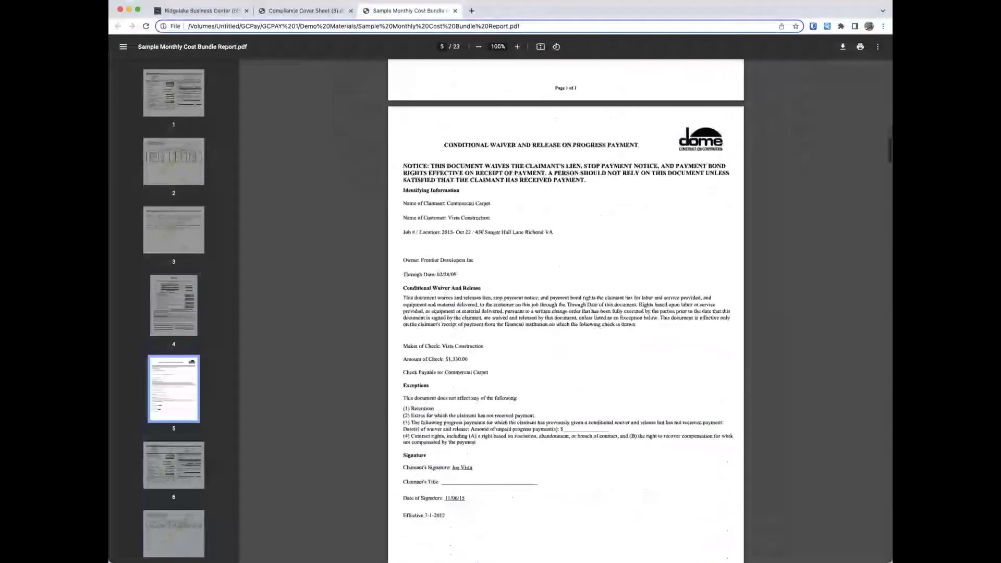
scroll(529, 325, down, 5)
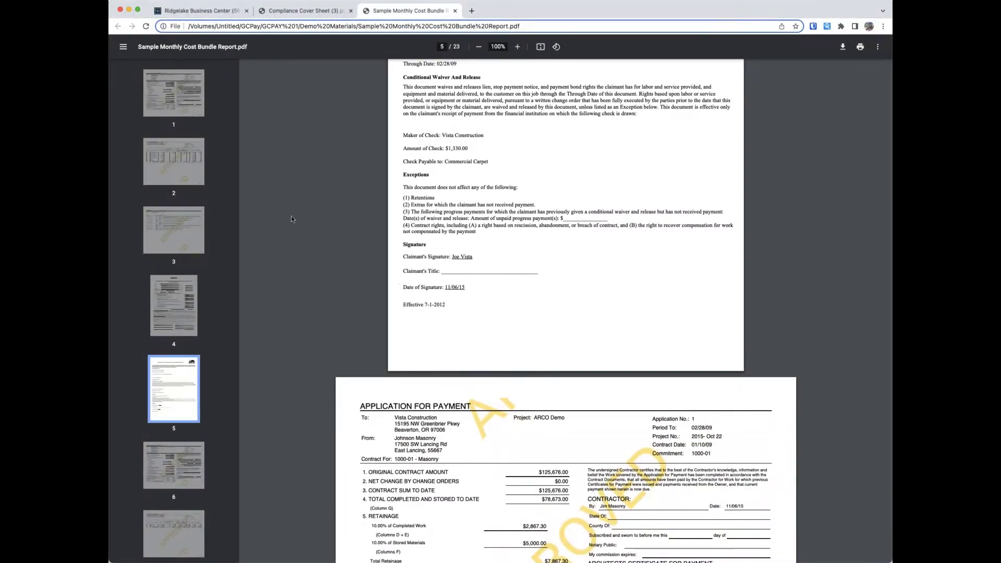
click(203, 11)
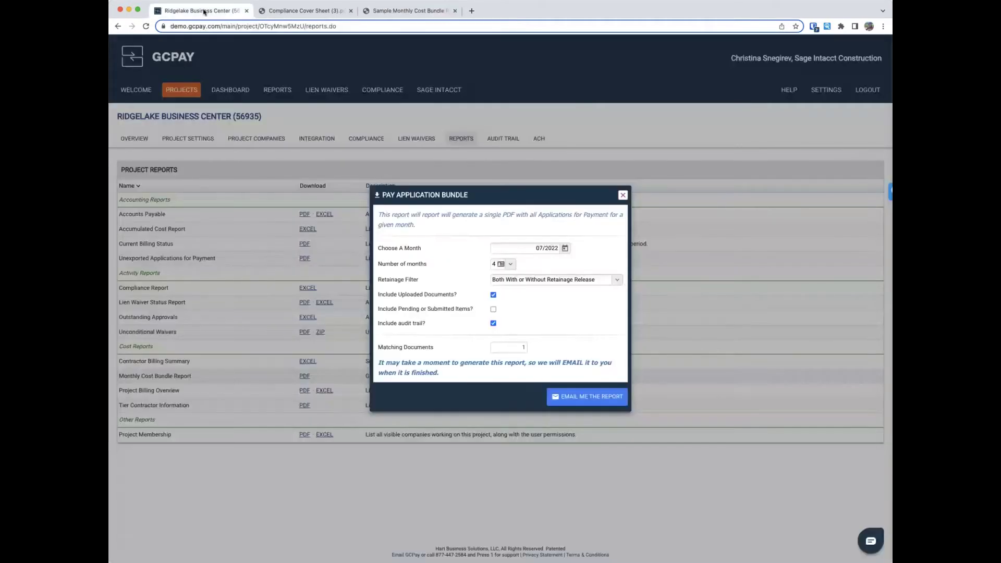
click(622, 196)
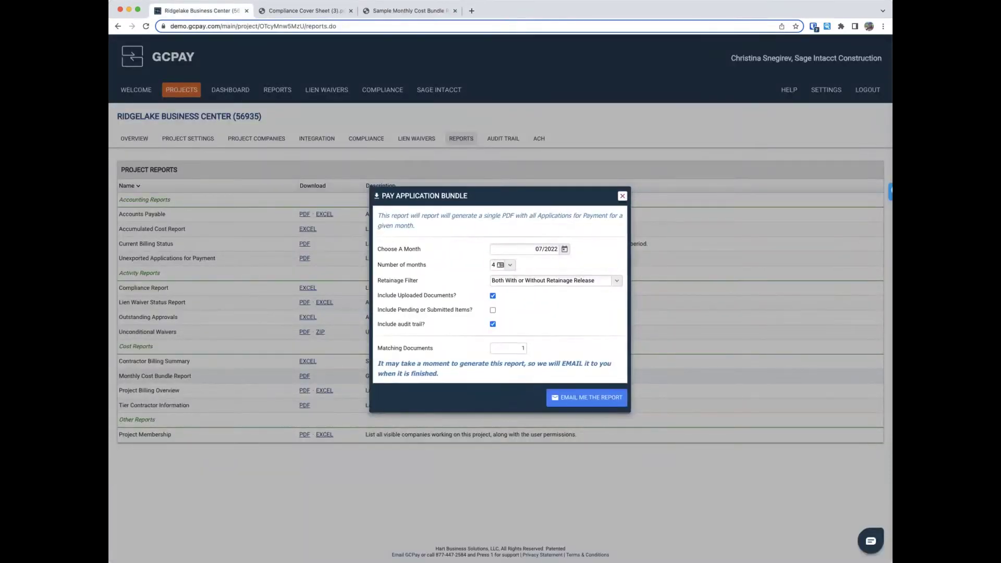